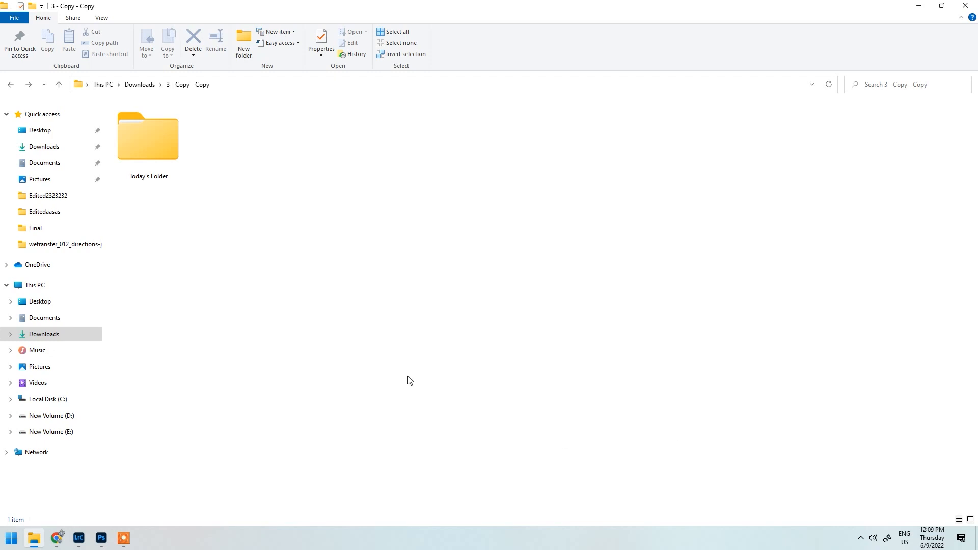
Open the Raw images folder inside Today's Folder and view the balcony photo 1Y1A1730.
double_click(149, 157)
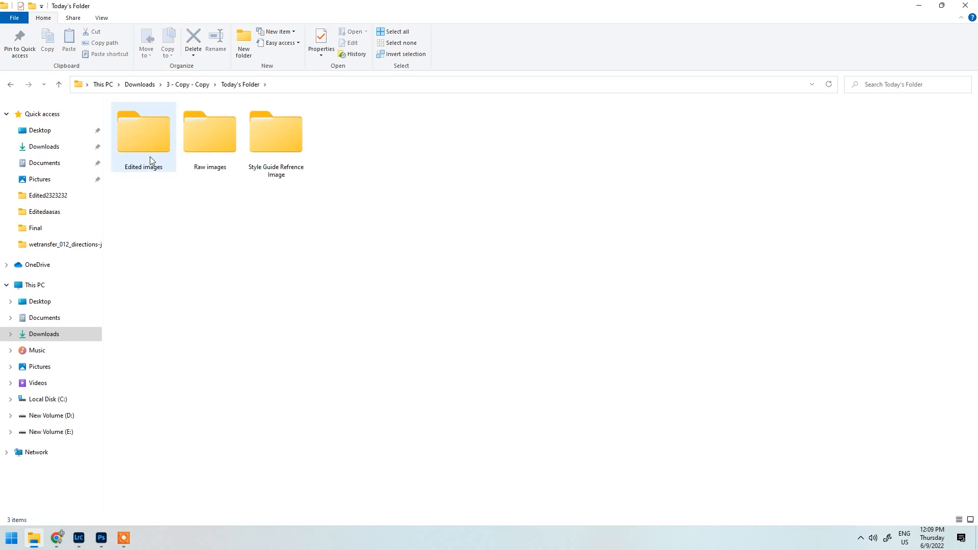
left_click(205, 145)
double_click(205, 144)
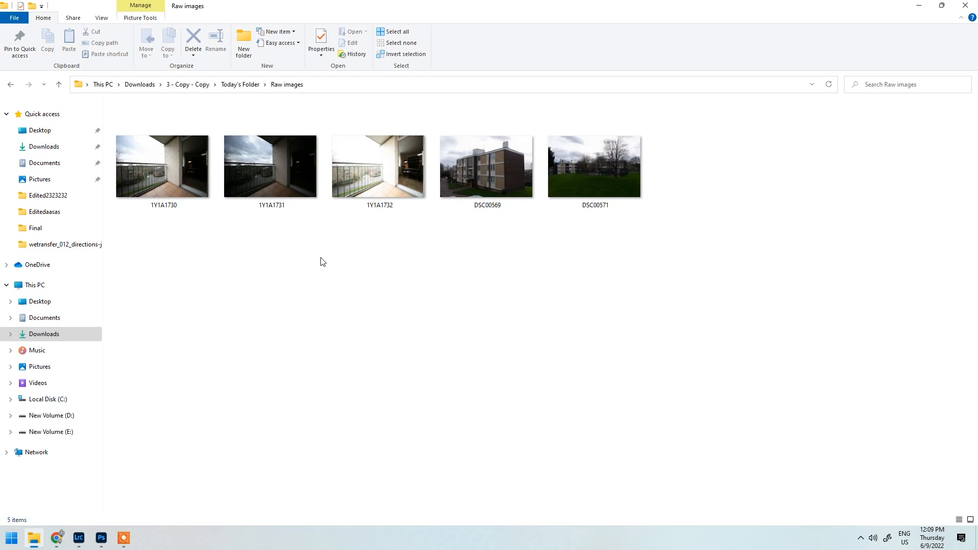
double_click(170, 178)
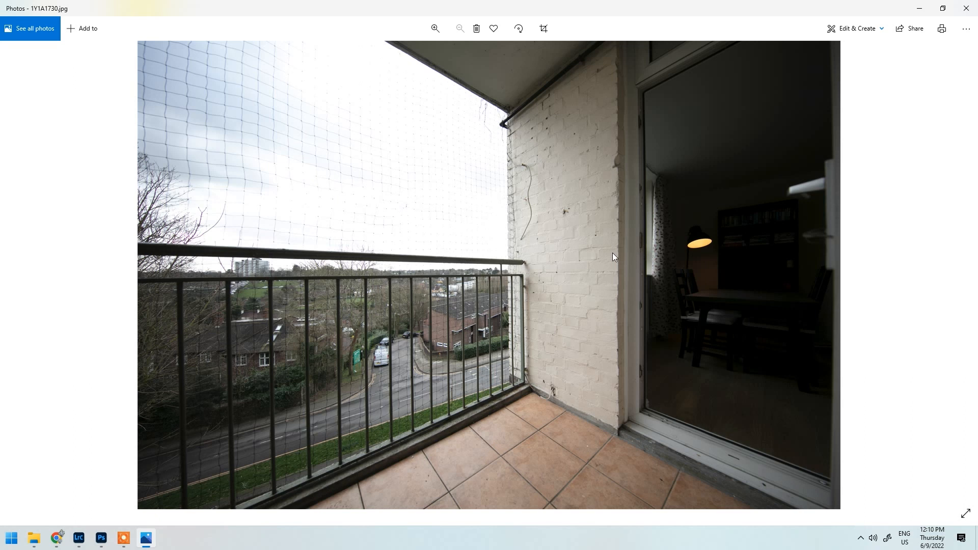
Compare the balcony exposures 1Y1A1730 and 1Y1A1731, and inspect the sky and netting of the darker one up close.
key("Right")
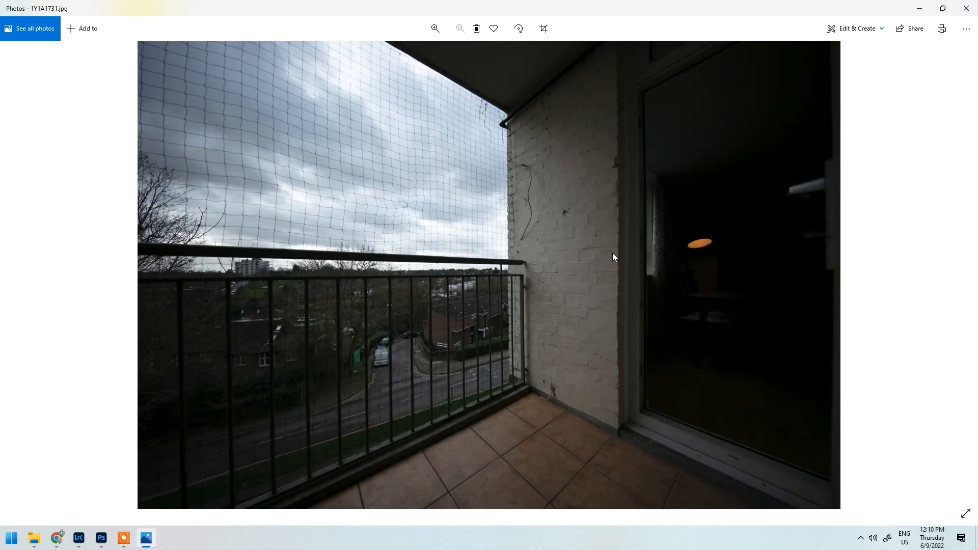
key("Left")
key("Right")
key("Left")
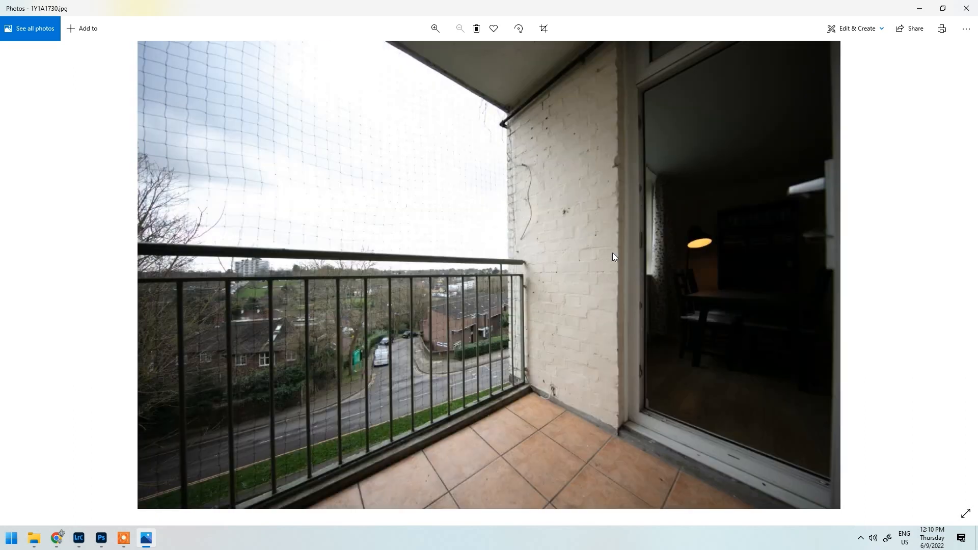
key("Right")
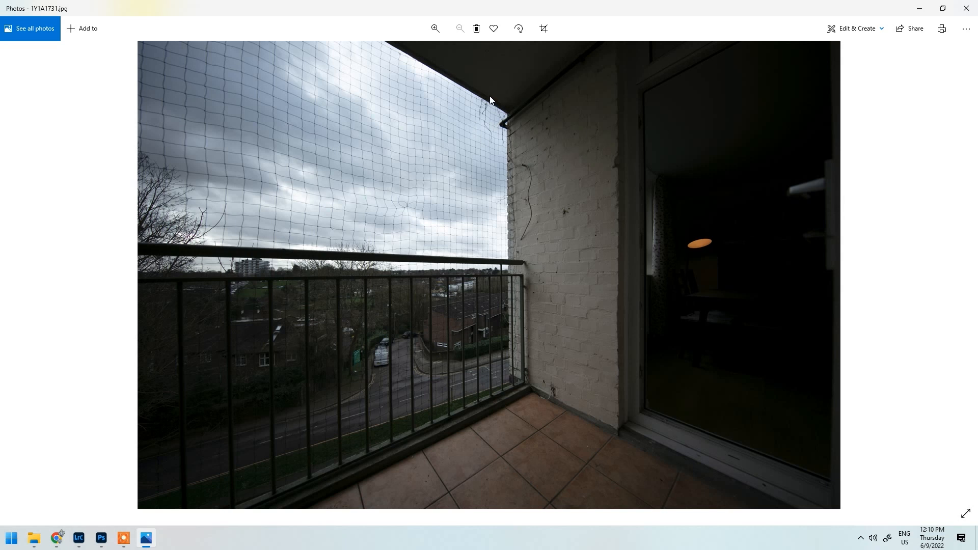
scroll(485, 102, "up", 2)
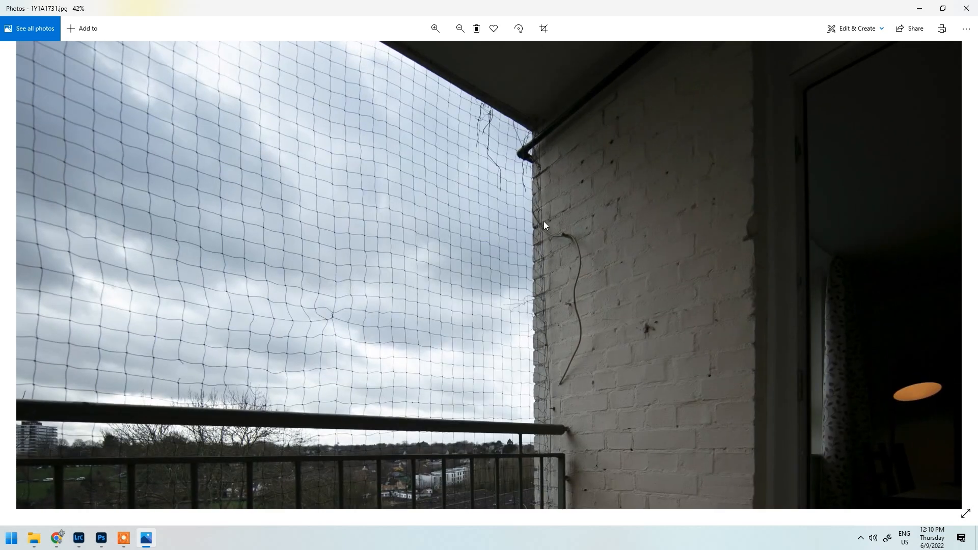
scroll(489, 141, "down", 2)
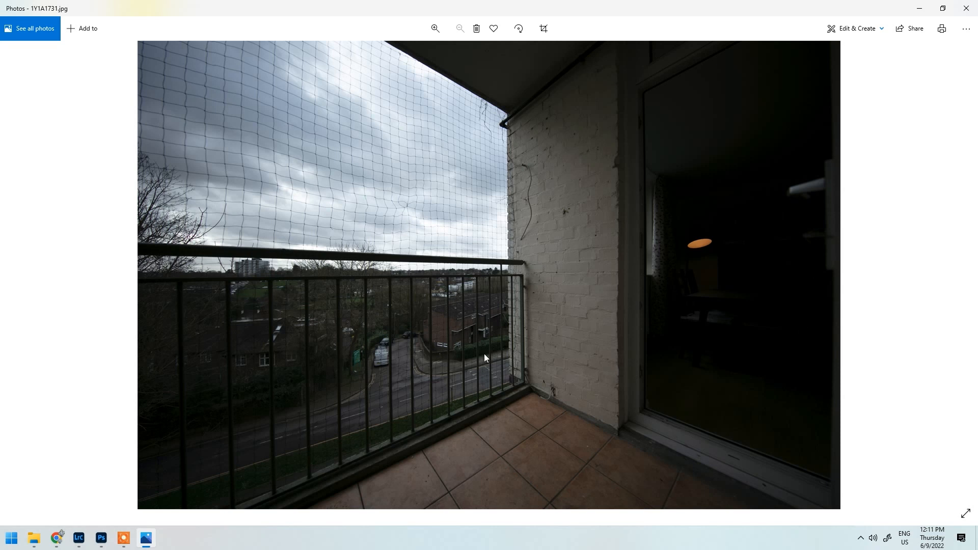
View the remaining raw photos 1Y1A1732, DSC00569 and DSC00571, and close the photo viewer.
key("Right")
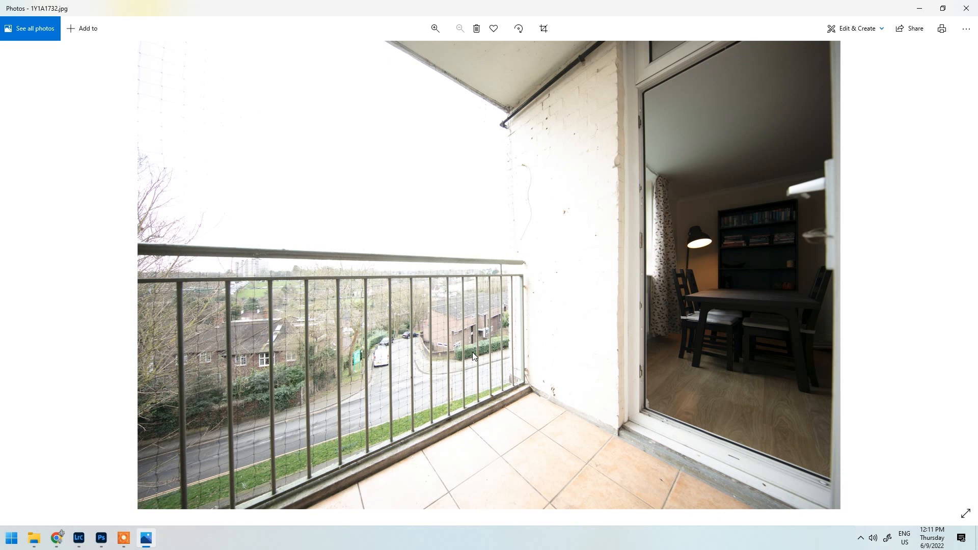
key("Right")
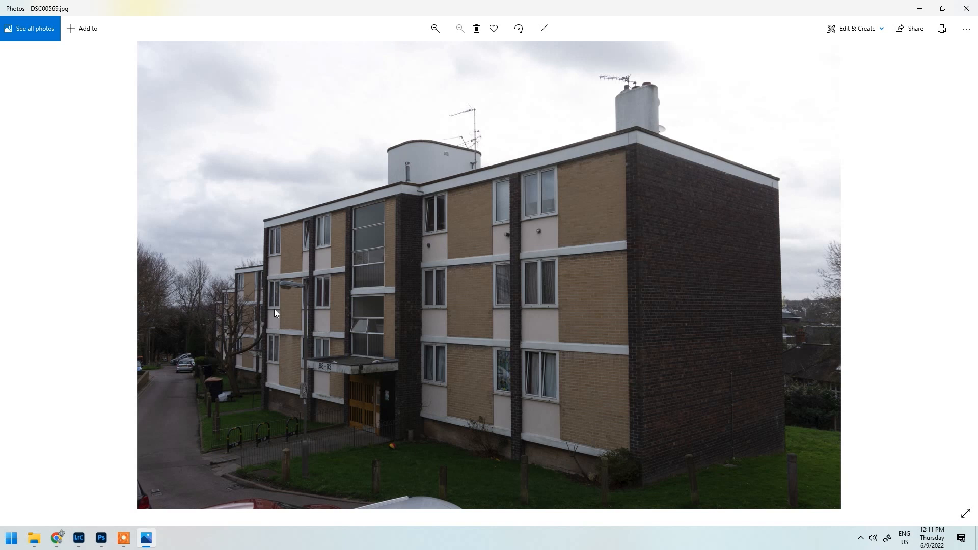
key("Right")
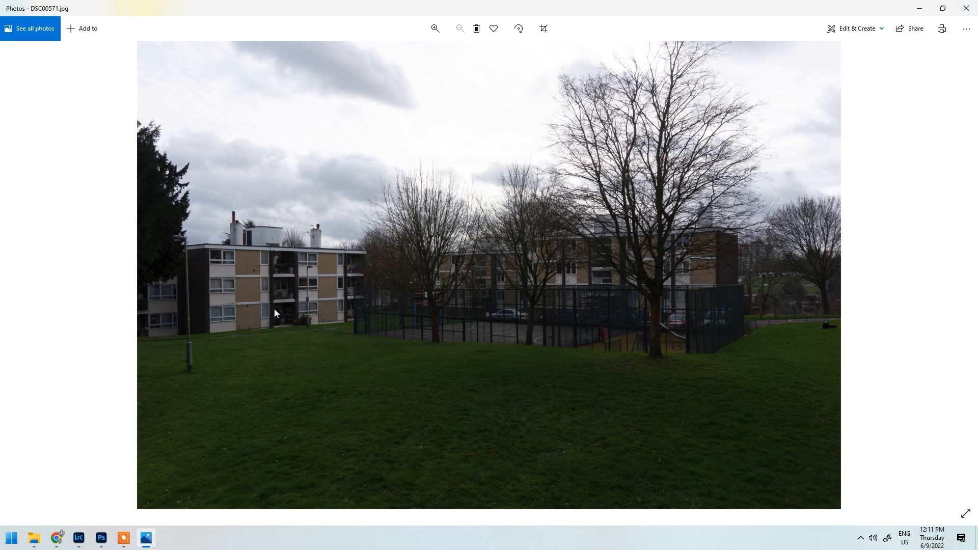
key("Left")
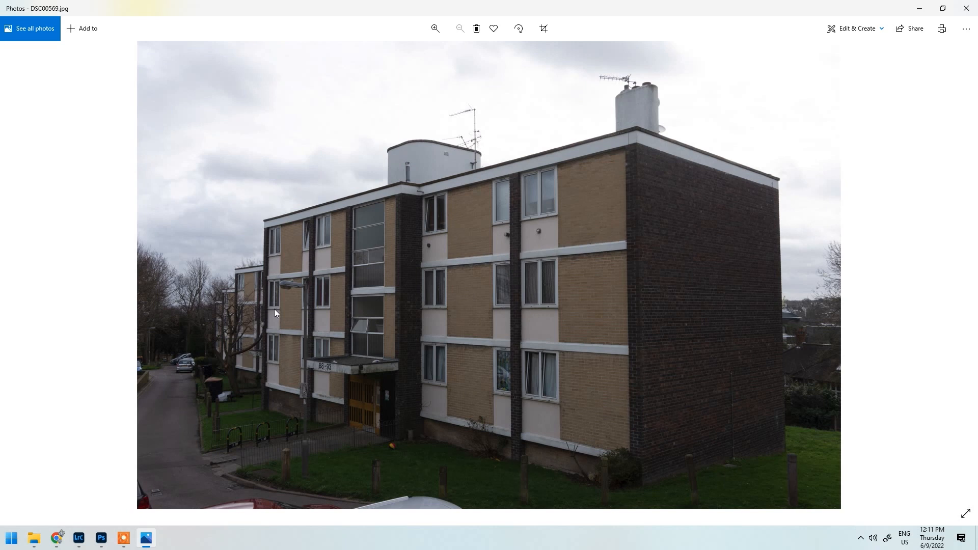
key("Right")
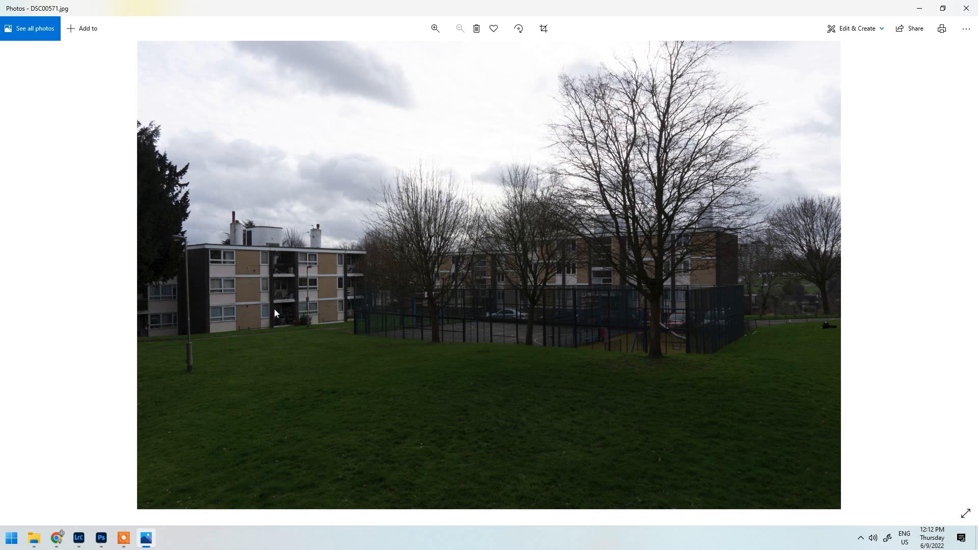
left_click(966, 9)
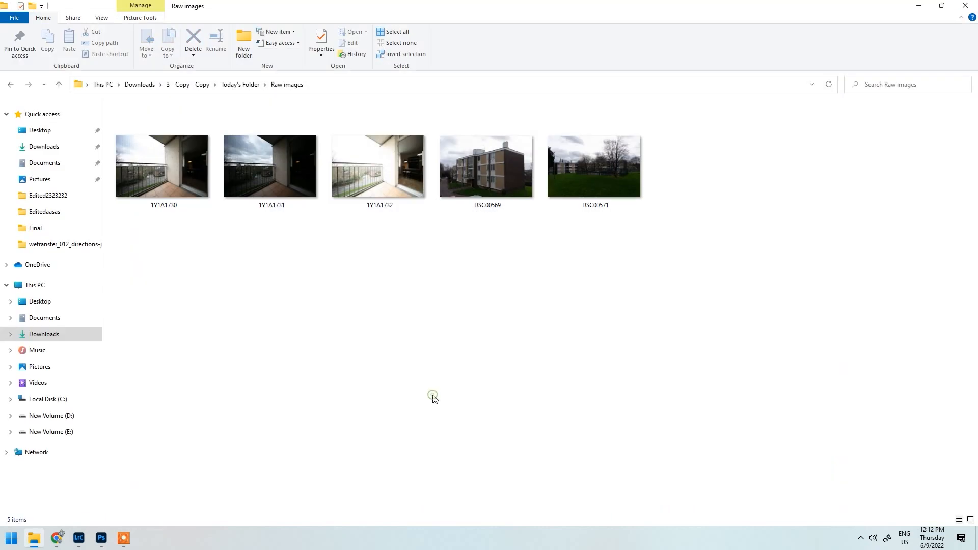
Open the reference photo DSC03935 from the Style Guide Refrence Image folder in Today's Folder.
left_click(11, 84)
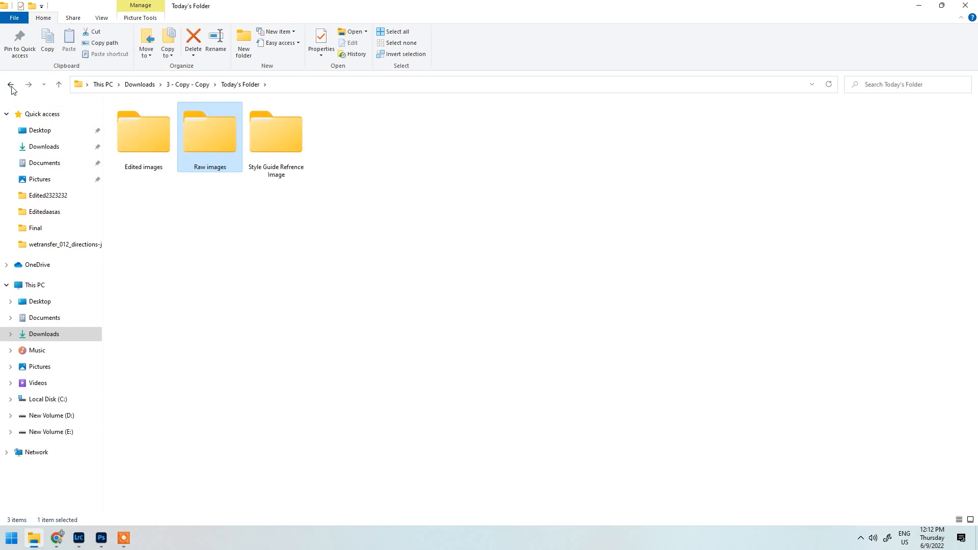
left_click(256, 263)
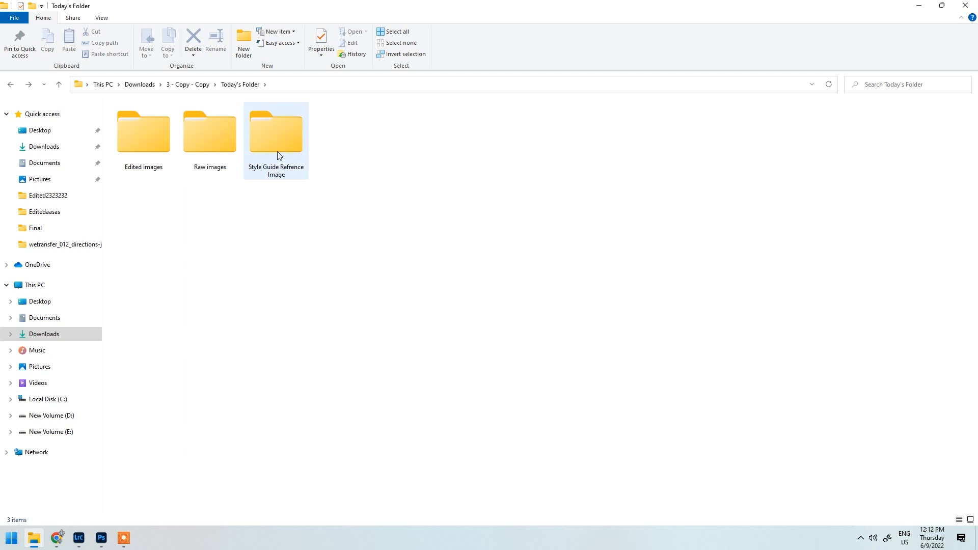
mouse_move(277, 151)
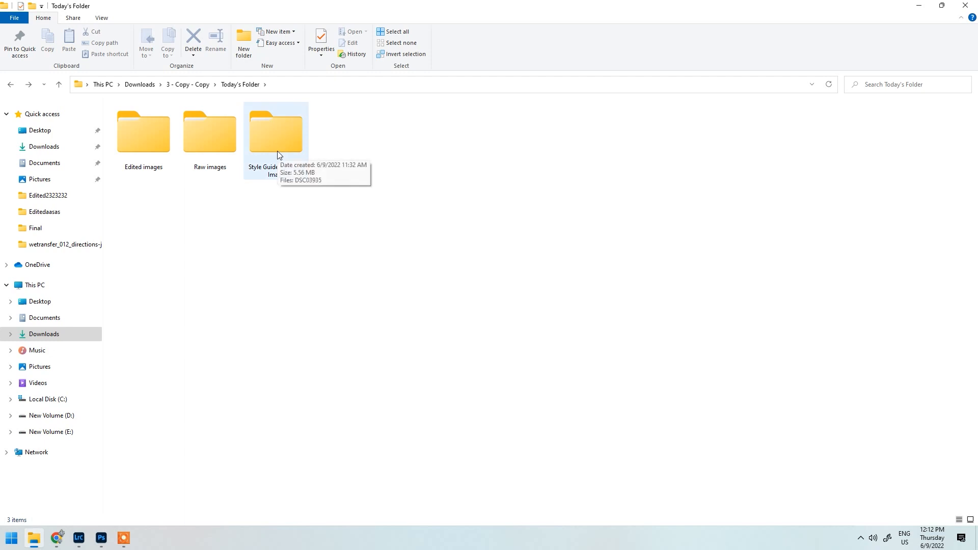
double_click(278, 153)
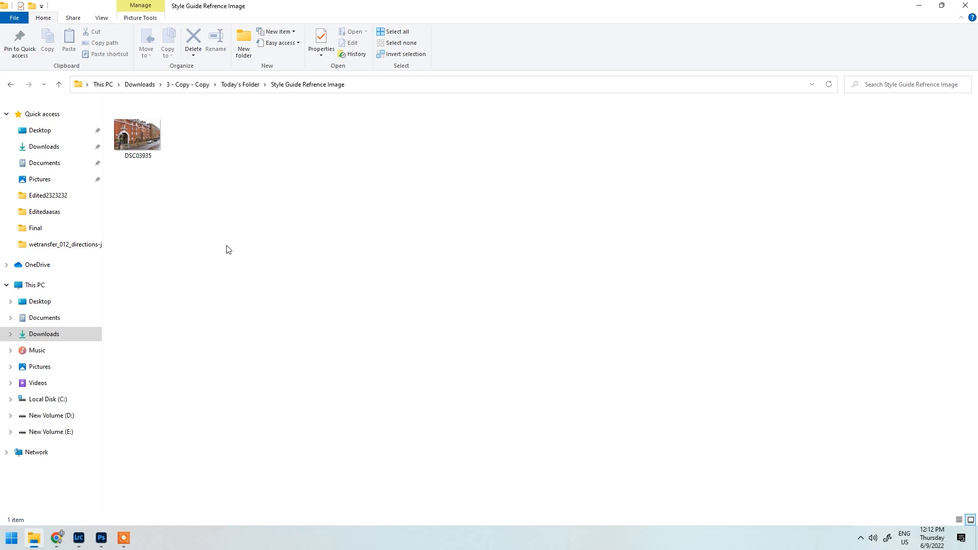
double_click(145, 148)
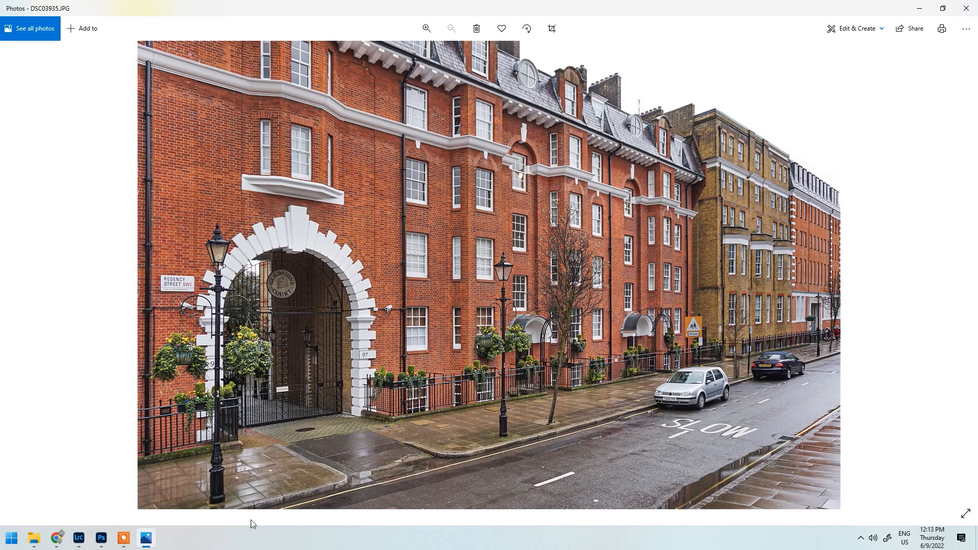
Examine the sky, brick facades, archway and street in the reference photo up close, and close the photo.
scroll(744, 180, "up", 3)
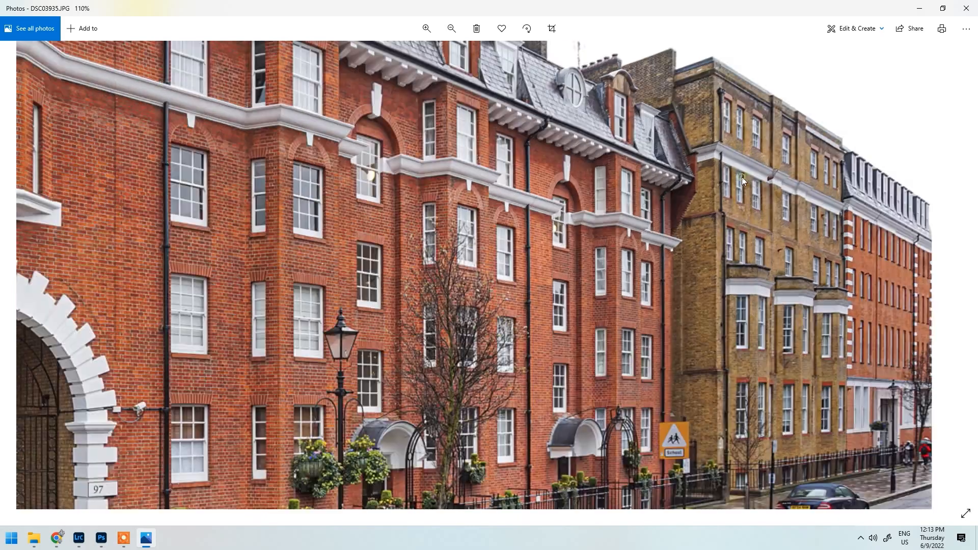
scroll(744, 180, "down", 3)
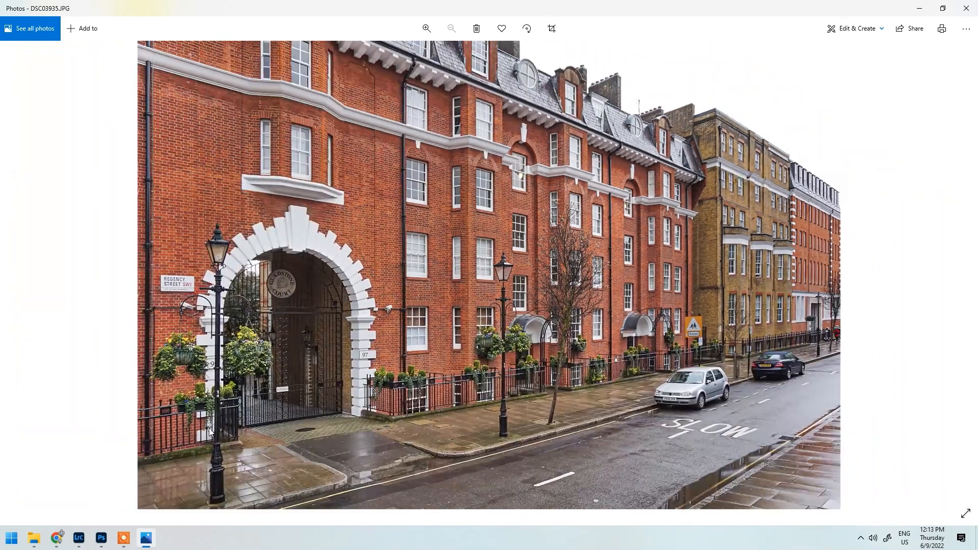
scroll(414, 259, "up", 3)
left_click_drag(414, 259, 493, 103)
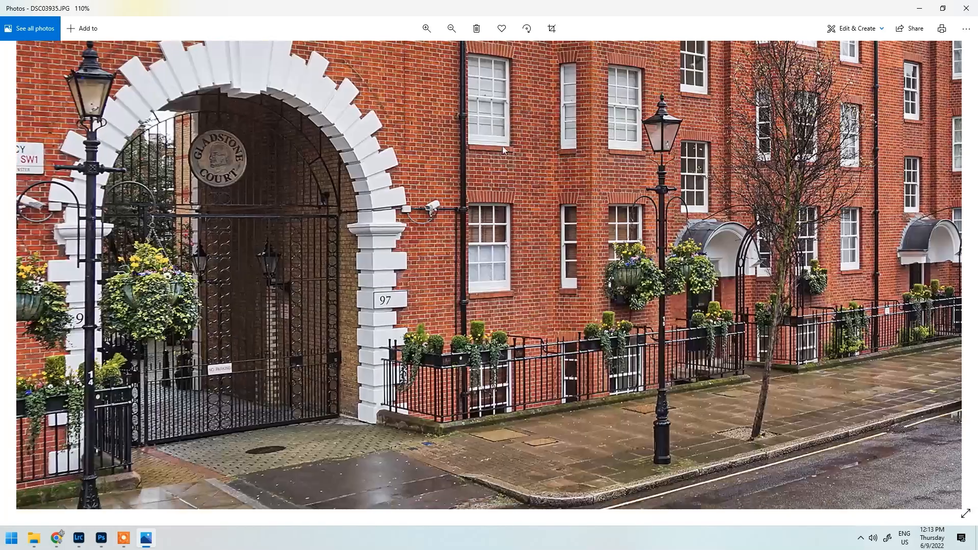
left_click_drag(922, 315, 552, 387)
scroll(552, 391, "down", 3)
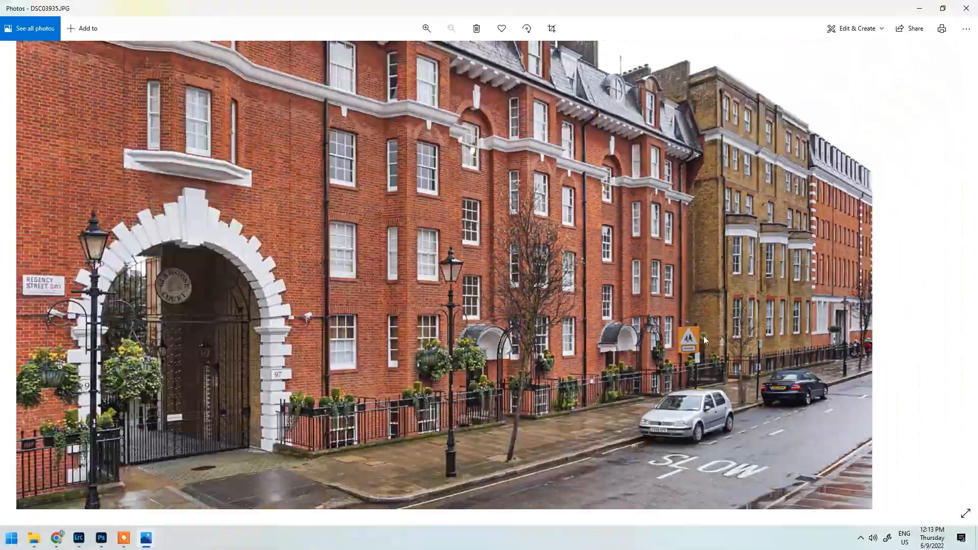
scroll(687, 392, "up", 2)
scroll(509, 272, "down", 3)
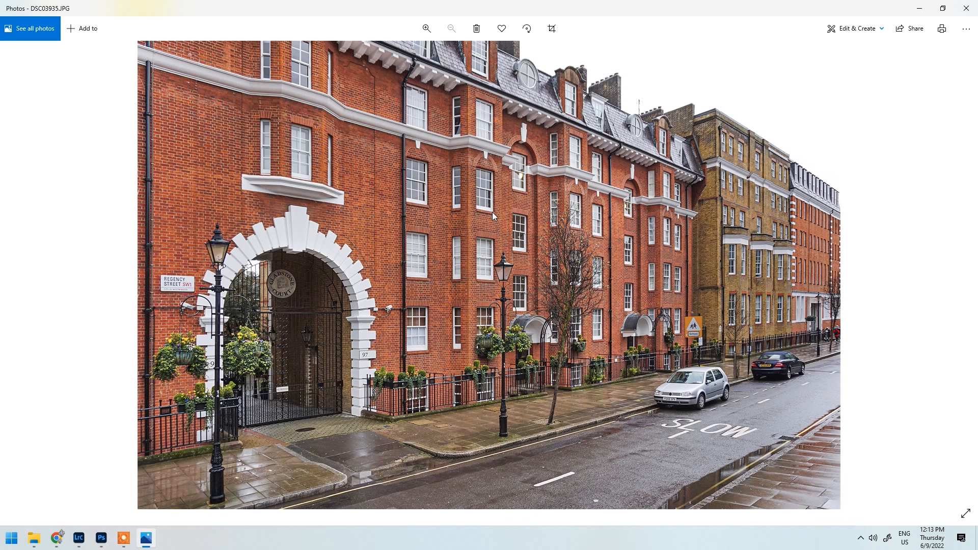
left_click(966, 8)
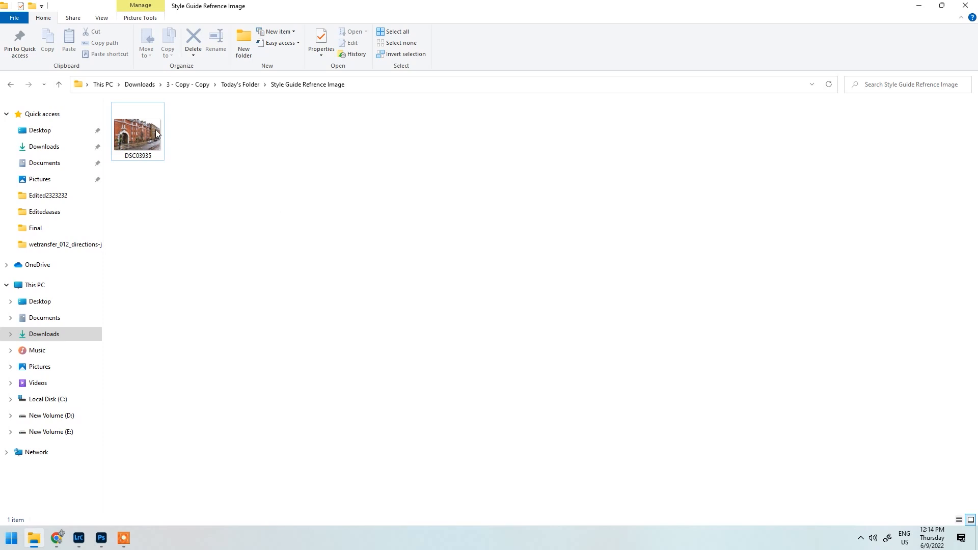
Go to Today's Folder inside the 3 - Copy folder and open its Raw images folder.
left_click(11, 87)
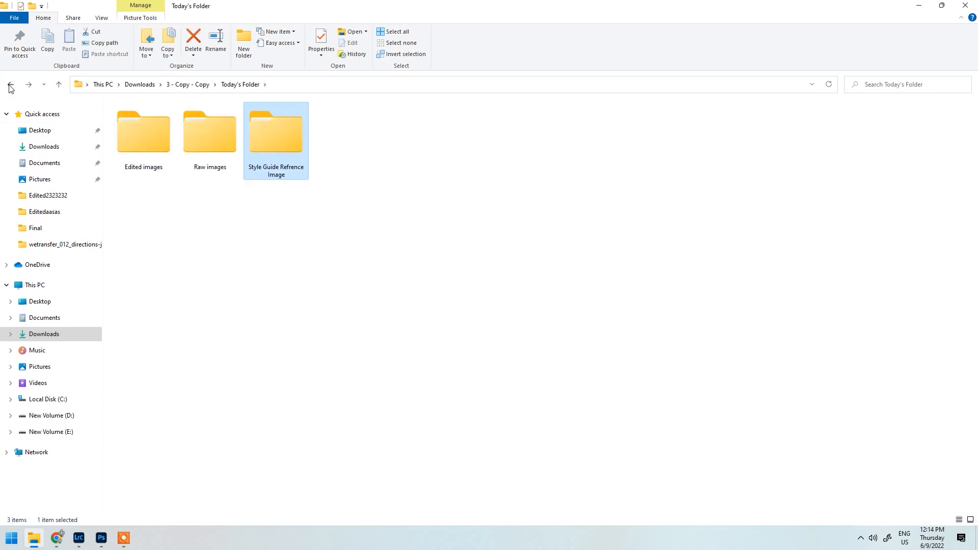
left_click(11, 87)
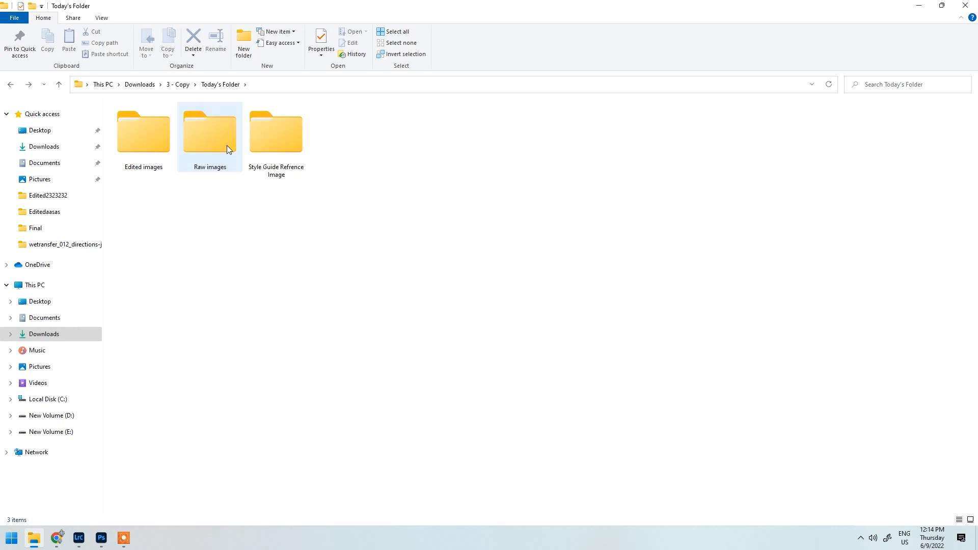
double_click(227, 145)
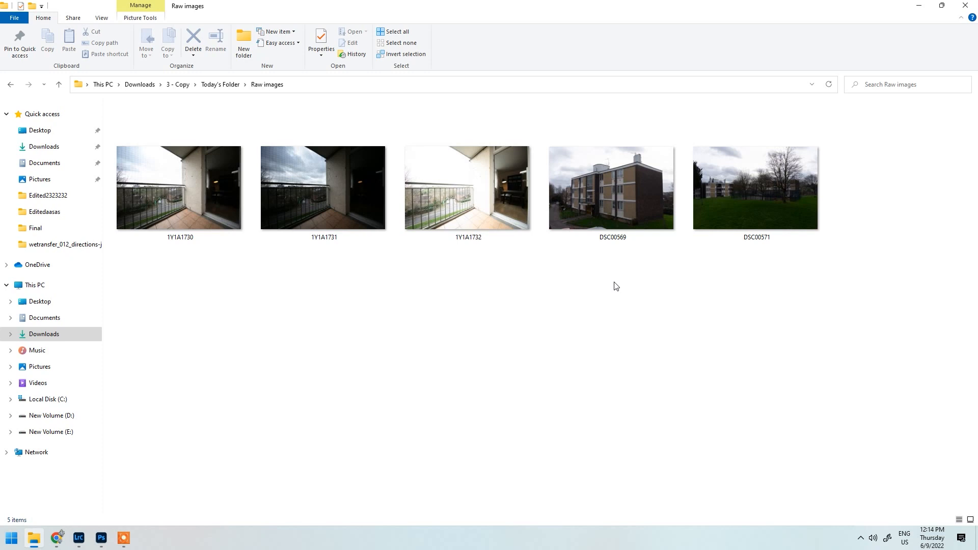
left_click_drag(605, 272, 633, 228)
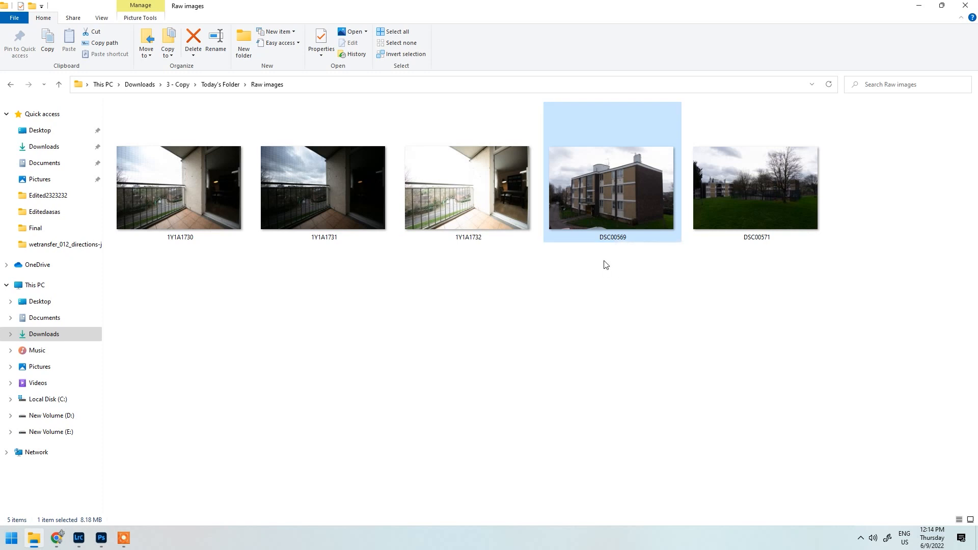
left_click_drag(195, 266, 453, 194)
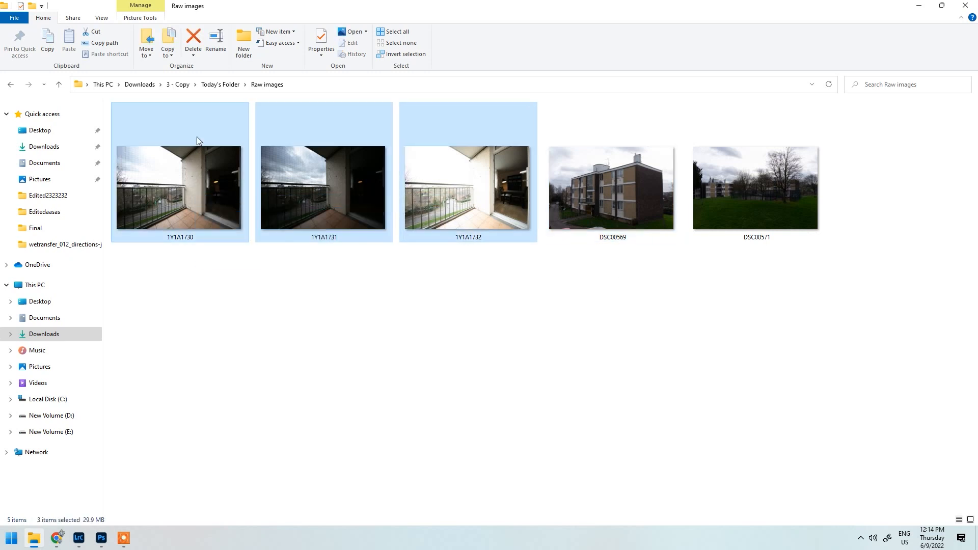
left_click_drag(574, 273, 635, 224)
left_click_drag(736, 279, 657, 299)
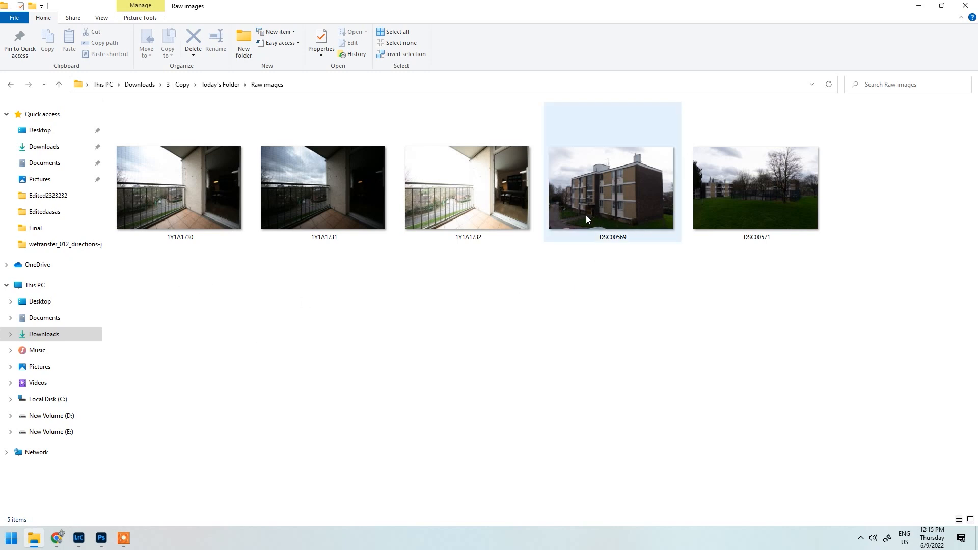
View the apartment building photo DSC00569 at full size and close it.
double_click(614, 200)
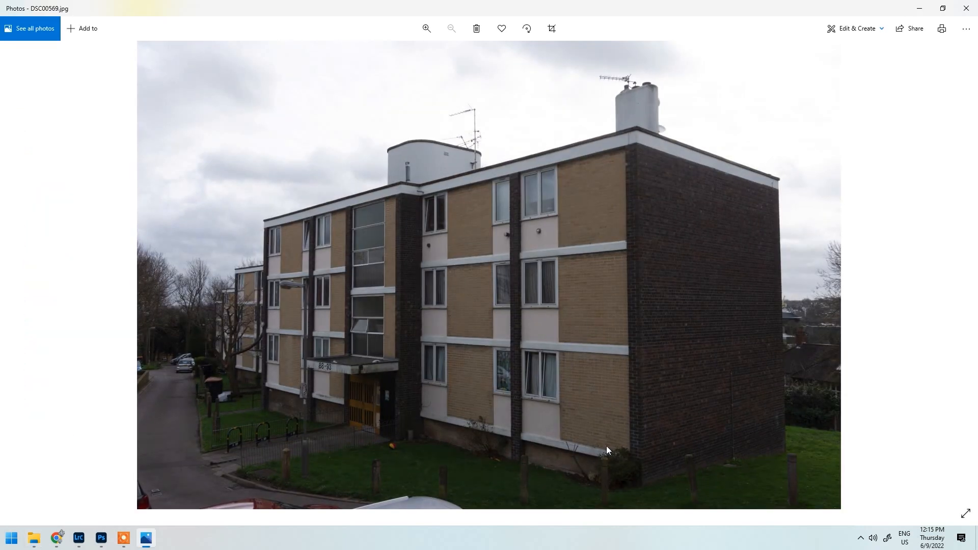
left_click(972, 3)
left_click(599, 297)
left_click_drag(599, 272, 647, 225)
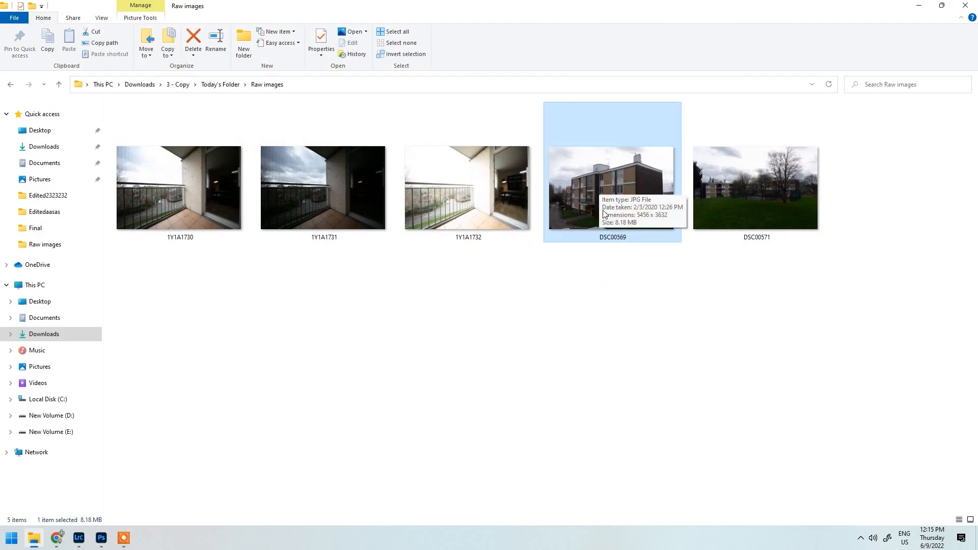
left_click(805, 216)
left_click_drag(473, 274, 173, 203)
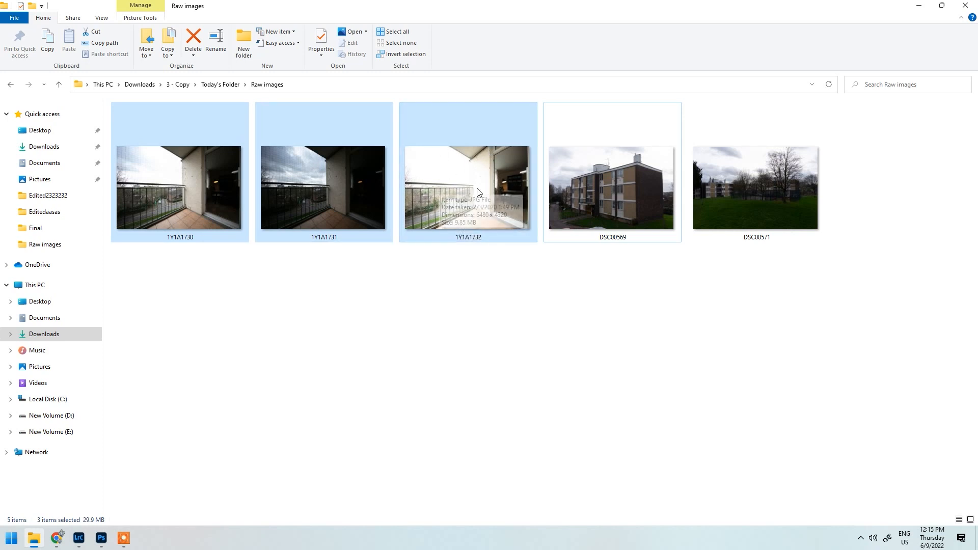
left_click(436, 288)
left_click_drag(166, 298, 444, 192)
left_click(613, 280)
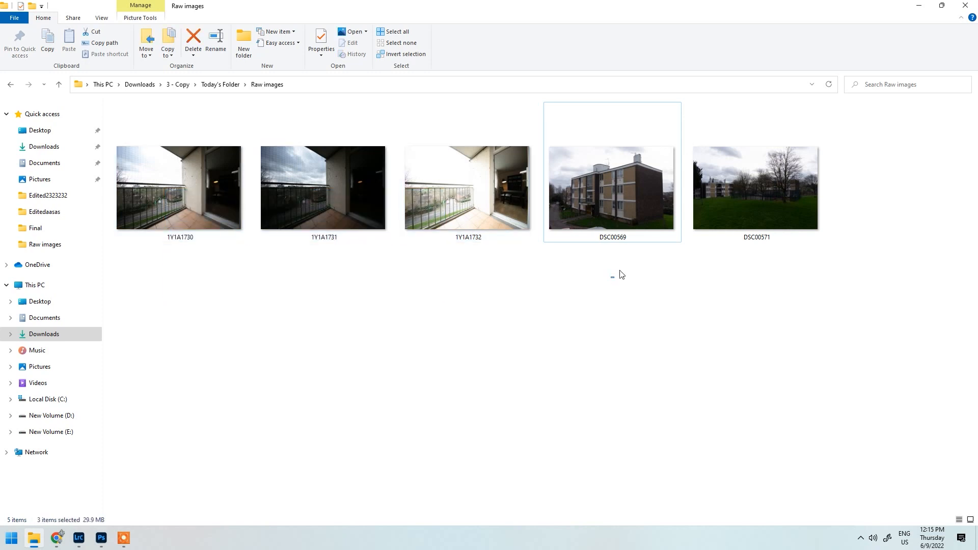
Import the apartment building photo DSC00569 from the Raw images folder into the Lightroom Classic catalog, adding it without moving the file.
left_click(619, 187)
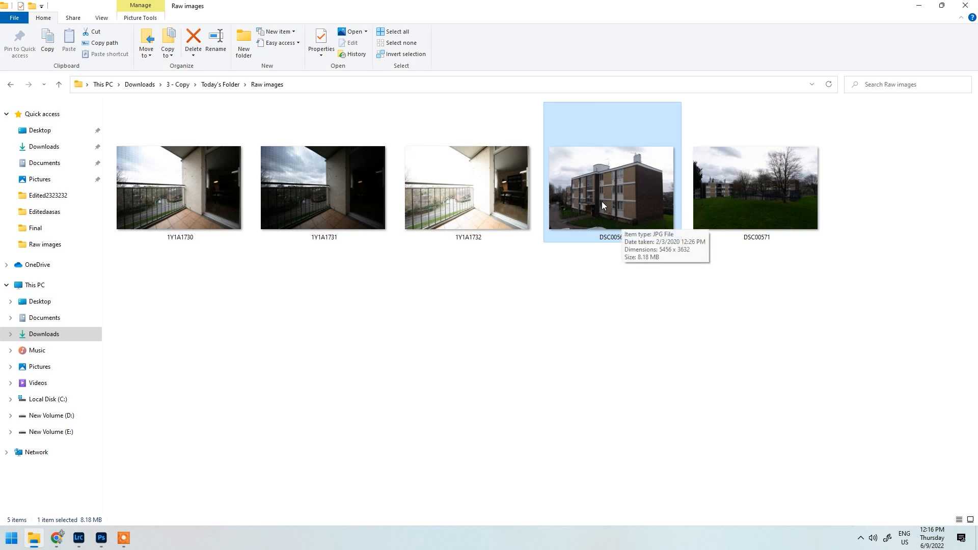
left_click_drag(579, 172, 214, 354)
left_click_drag(101, 415, 297, 307)
key("alt")
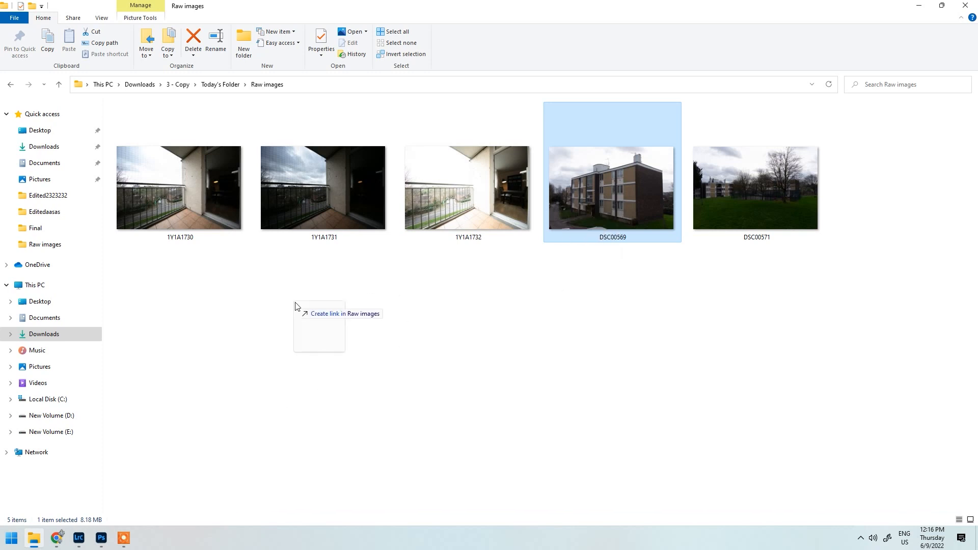
key("alt+Tab")
key("Tab")
key("Tab")
key("Tab")
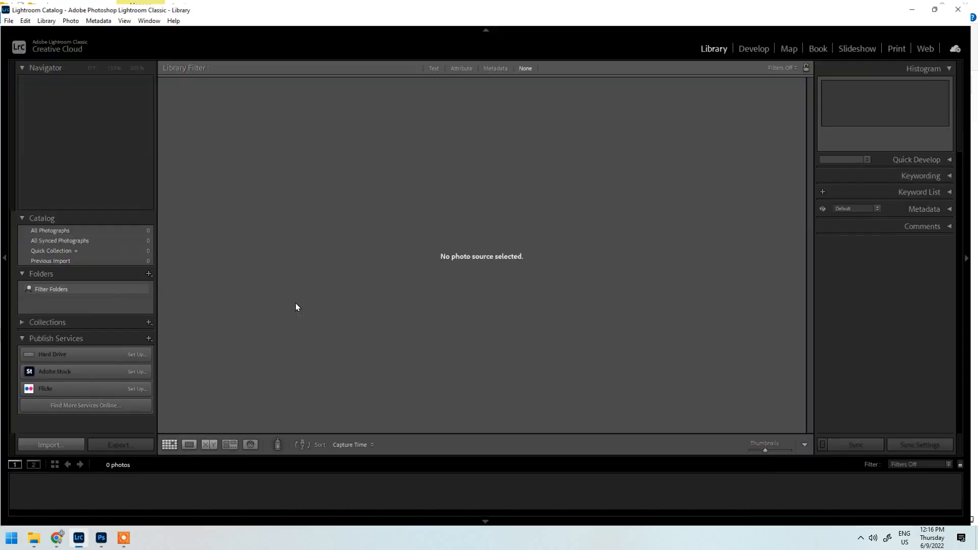
left_click_drag(296, 304, 485, 300)
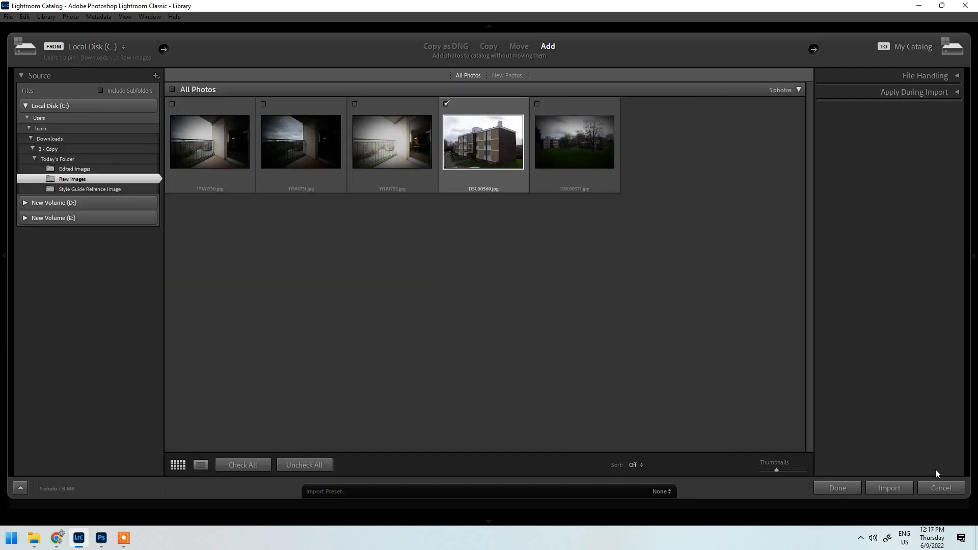
left_click(900, 490)
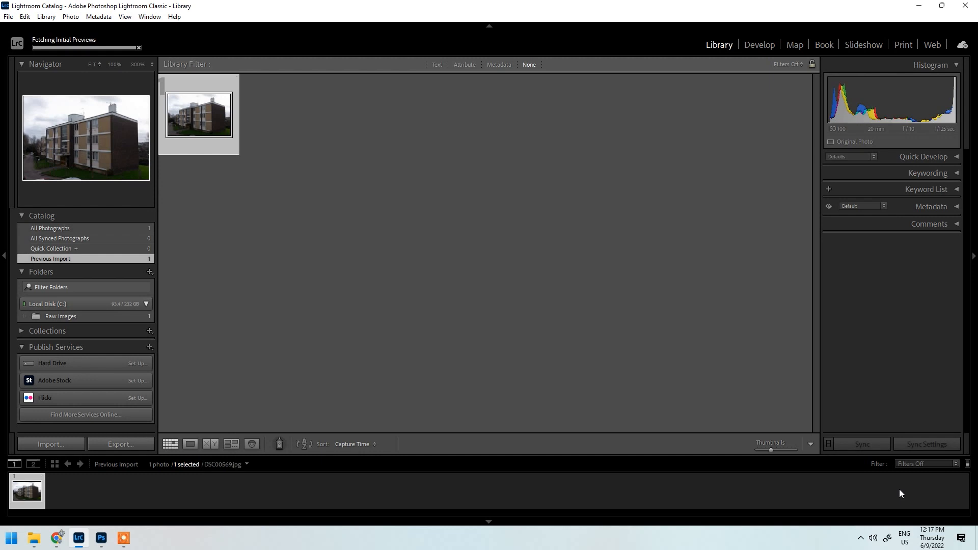
left_click(768, 263)
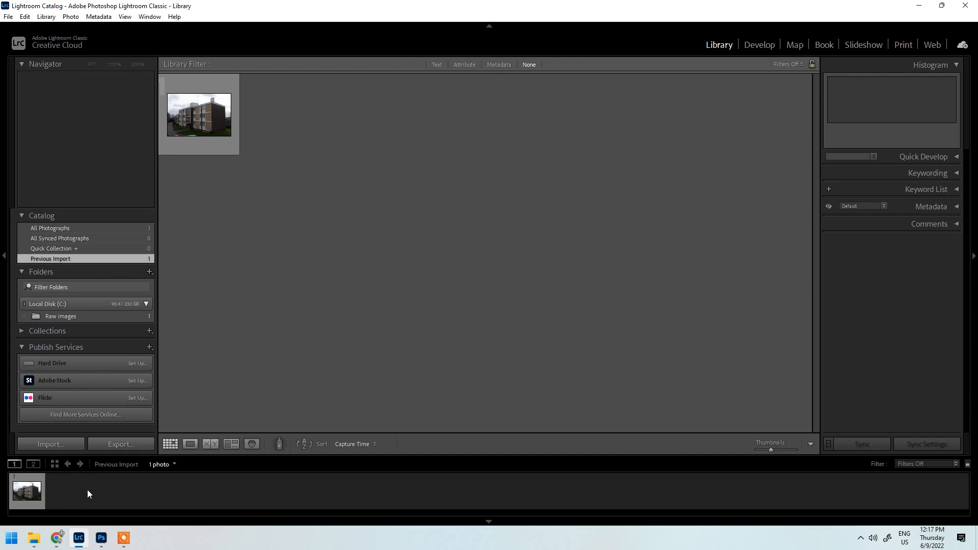
Open DSC00569 in the single-photo view and examine the driveway, cars, bins, entrance and lawn up close.
double_click(26, 492)
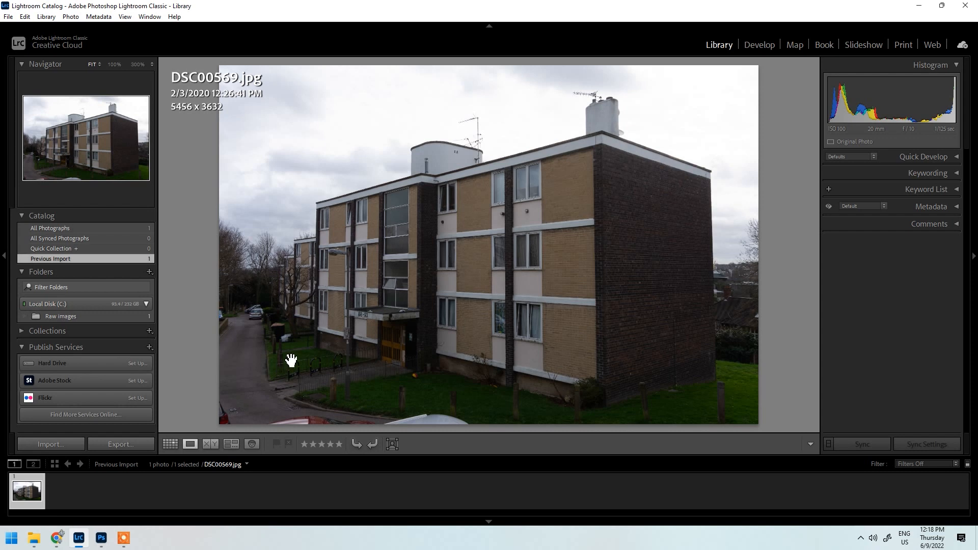
left_click(326, 337)
left_click_drag(411, 232, 639, 349)
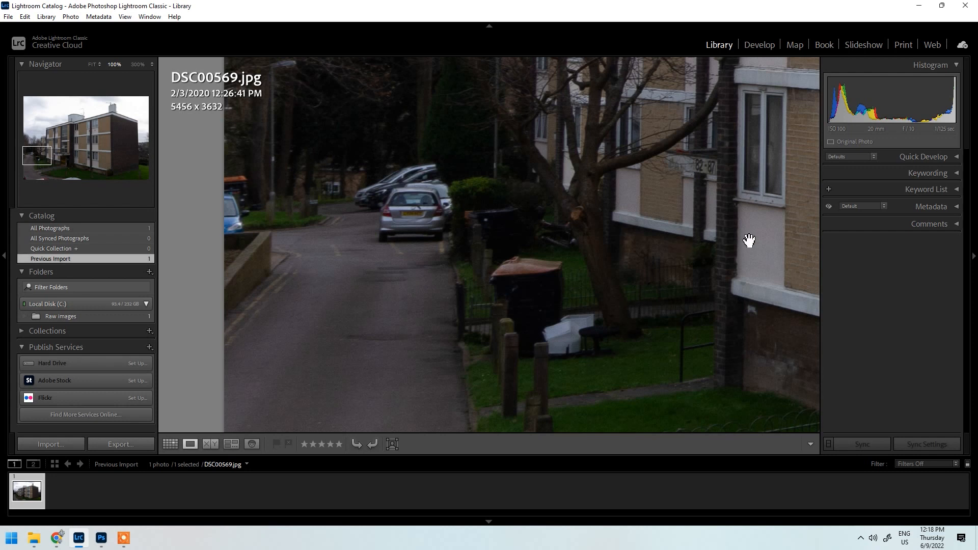
left_click_drag(365, 244, 316, 220)
left_click(397, 243)
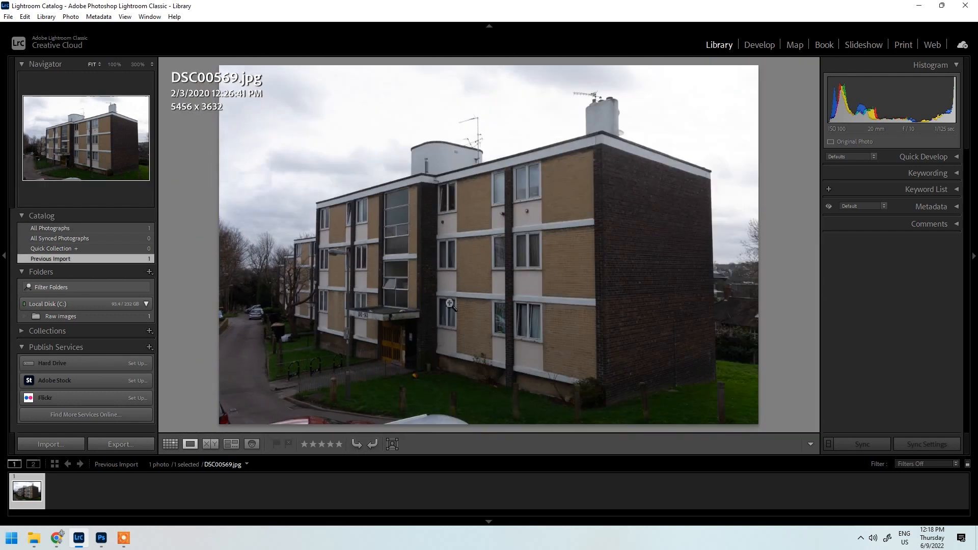
left_click(413, 378)
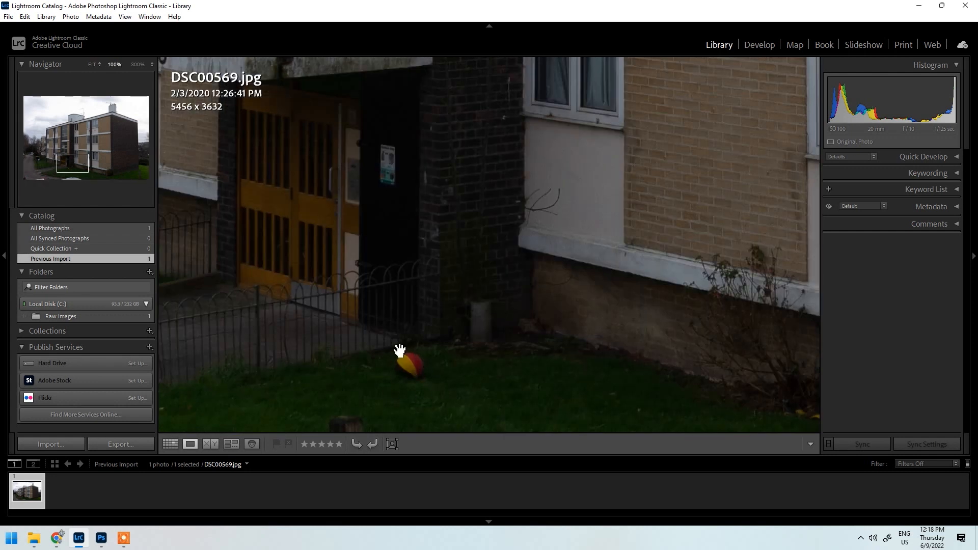
left_click_drag(495, 381, 280, 306)
left_click(479, 356)
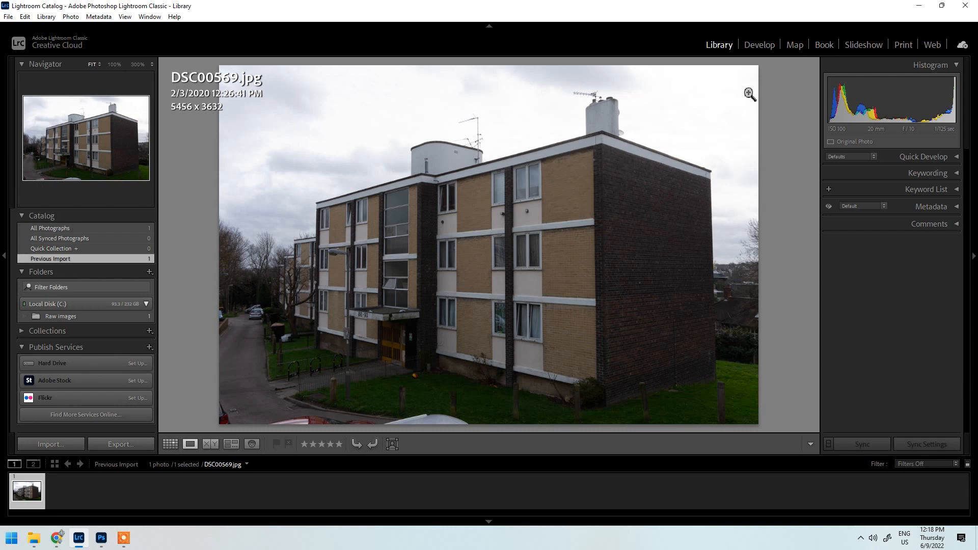
Enable Remove Chromatic Aberration and Profile Corrections for DSC00569 in the Develop module.
left_click(759, 45)
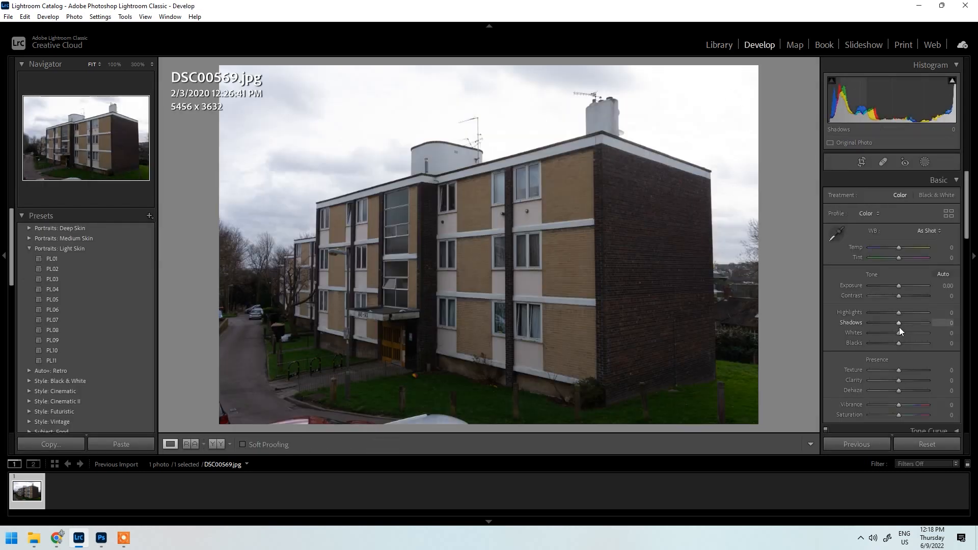
scroll(896, 319, "down", 2)
scroll(894, 313, "down", 5)
scroll(876, 299, "down", 3)
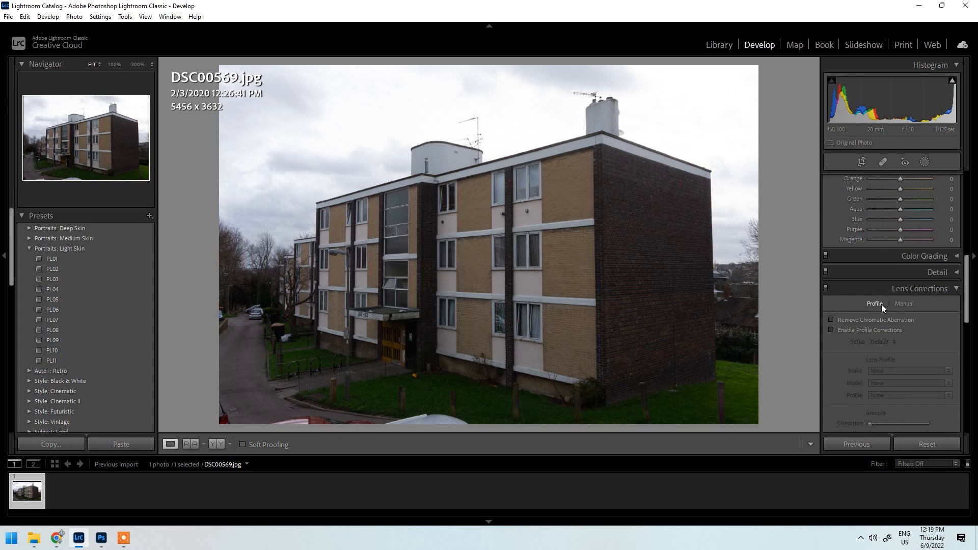
left_click(838, 319)
left_click(834, 330)
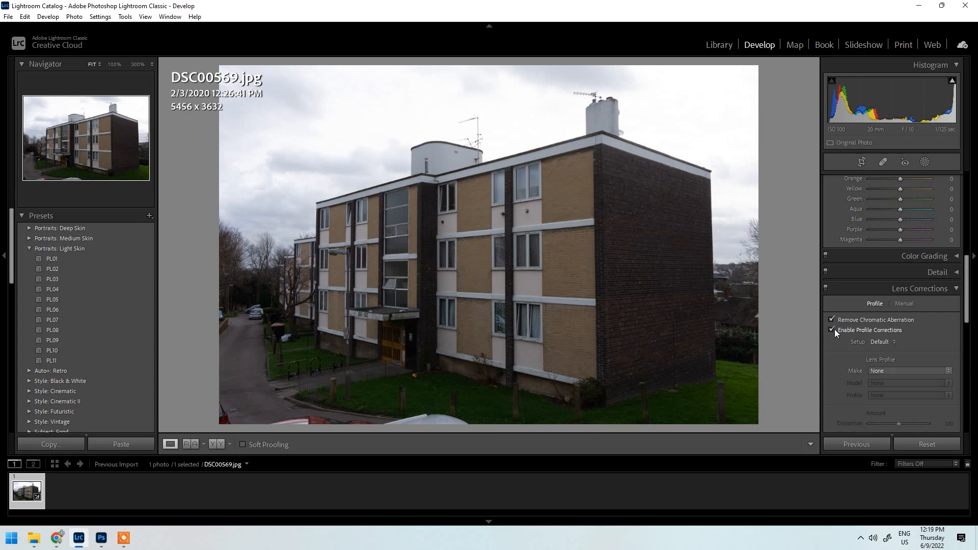
left_click(834, 329)
left_click(840, 330)
left_click(882, 370)
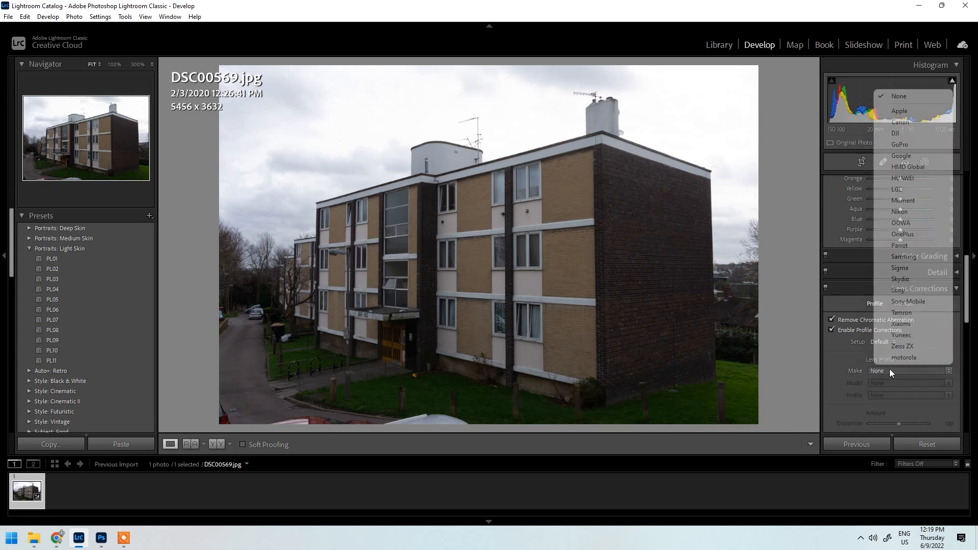
left_click(838, 366)
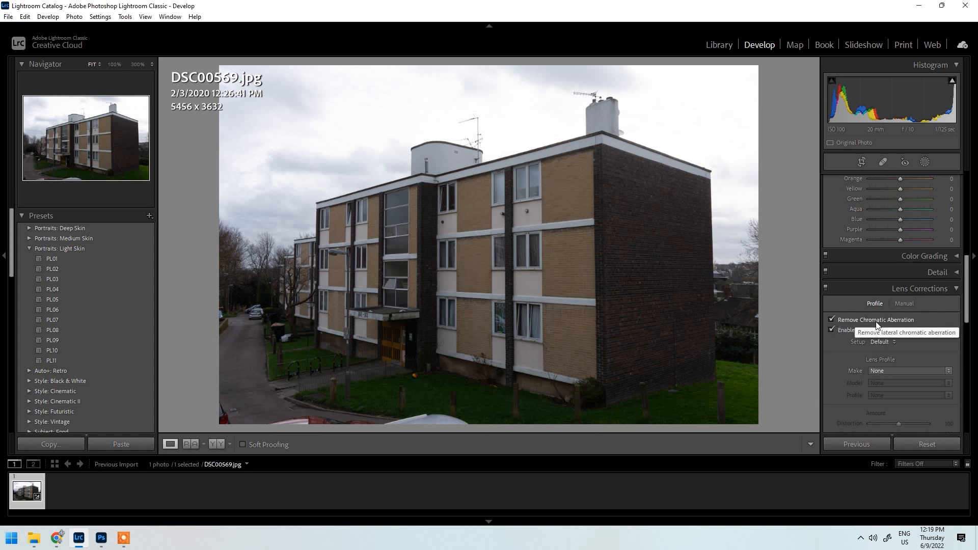
left_click(844, 320)
left_click(844, 320)
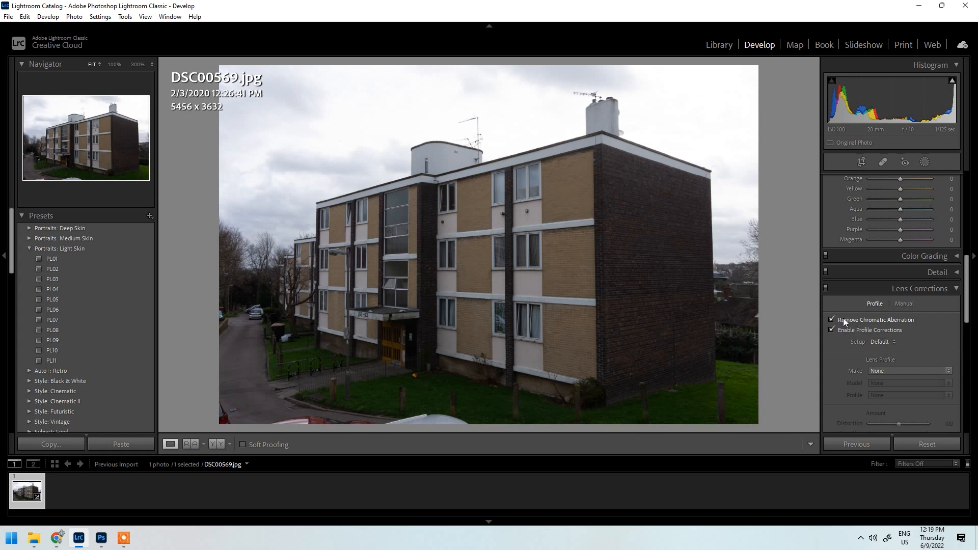
left_click(842, 319)
Straighten the building with Auto Upright, keeping Constrain Crop on and setting the Vertical transform to -4.
scroll(863, 329, "down", 10)
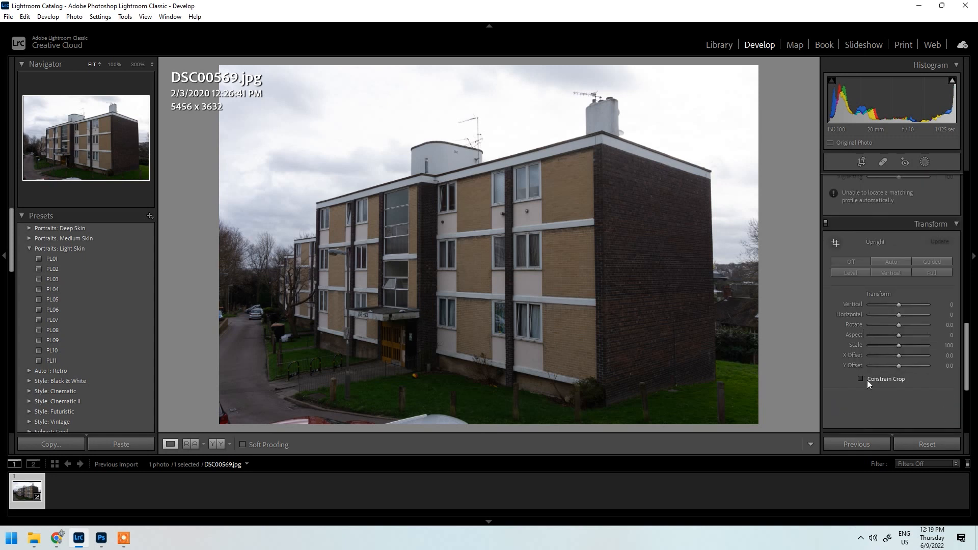
left_click(894, 262)
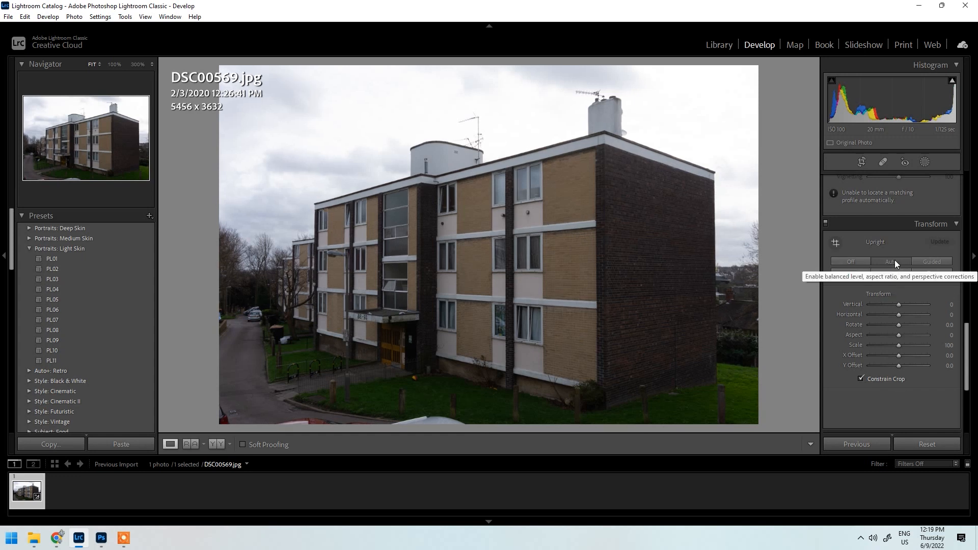
left_click(898, 335)
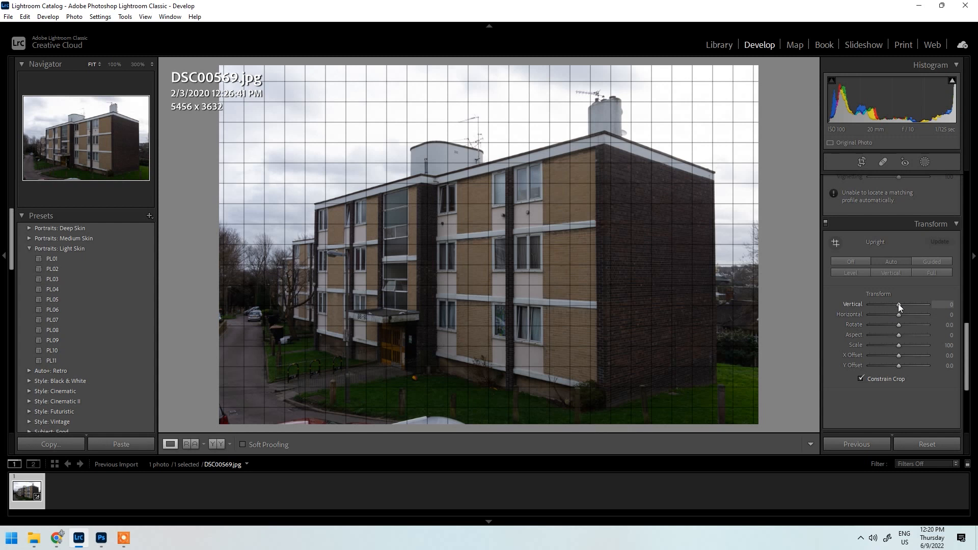
key("Down")
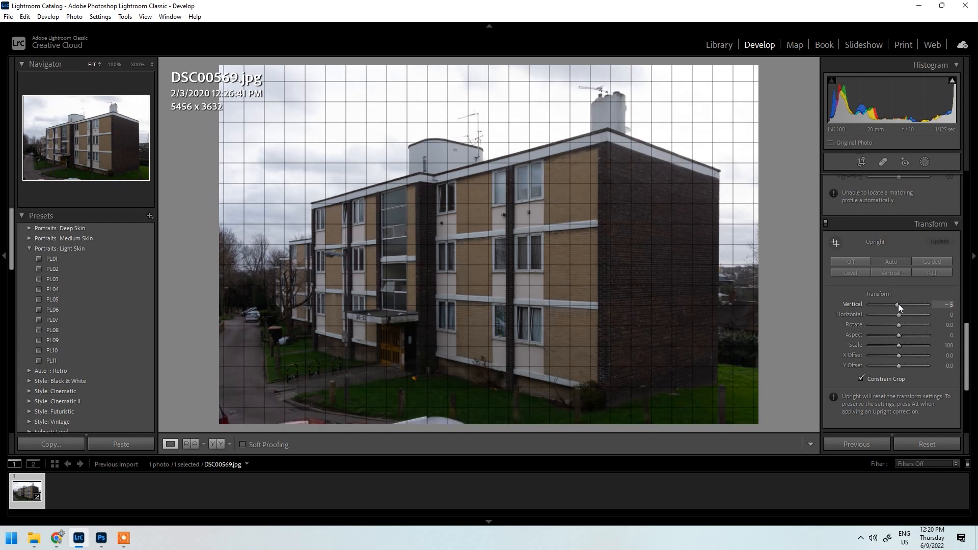
left_click_drag(898, 304, 898, 304)
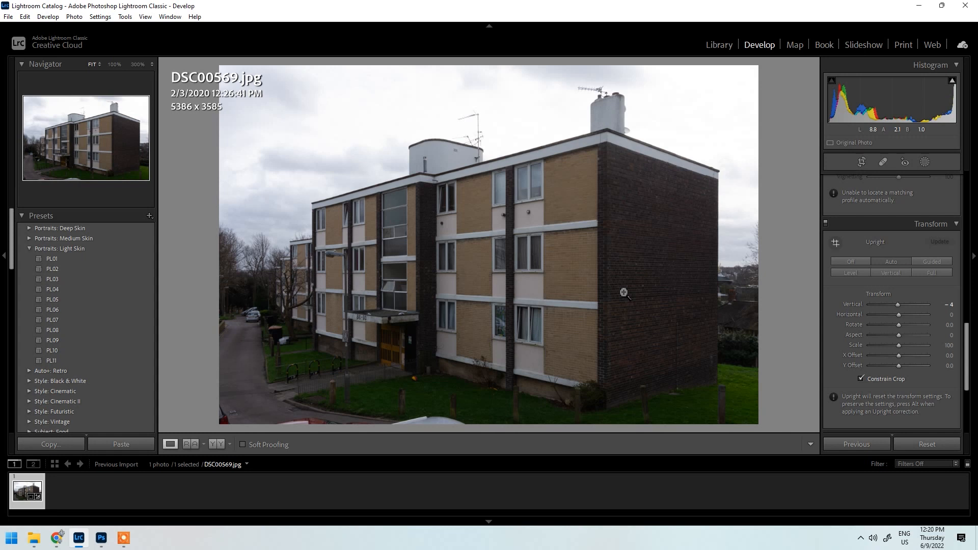
Compare the building's perspective in the before and after views, and return to the single view.
key("y")
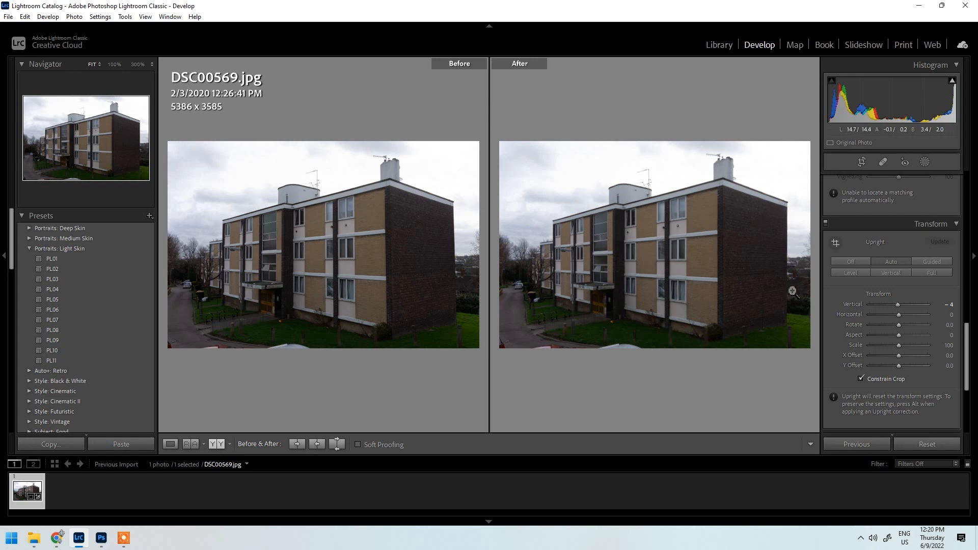
key("y")
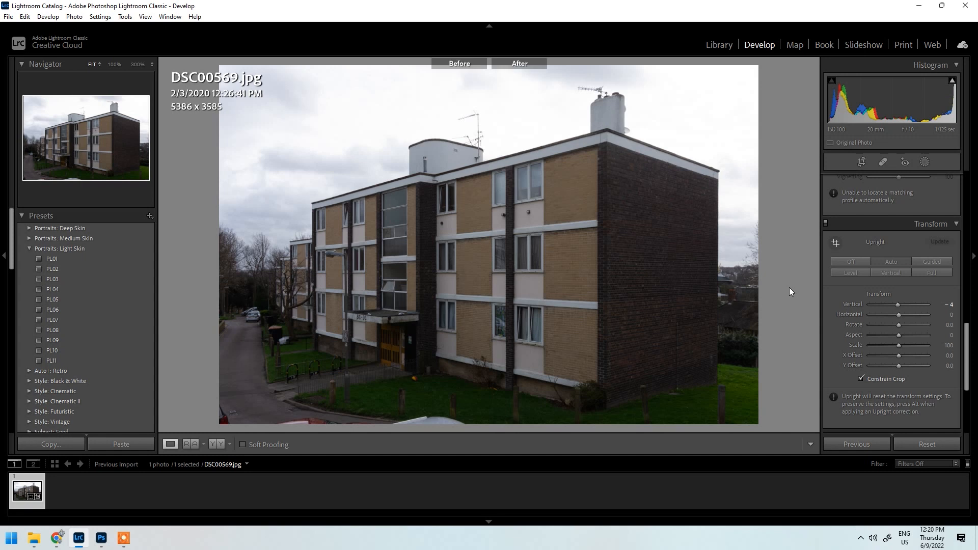
key("y")
key("y")
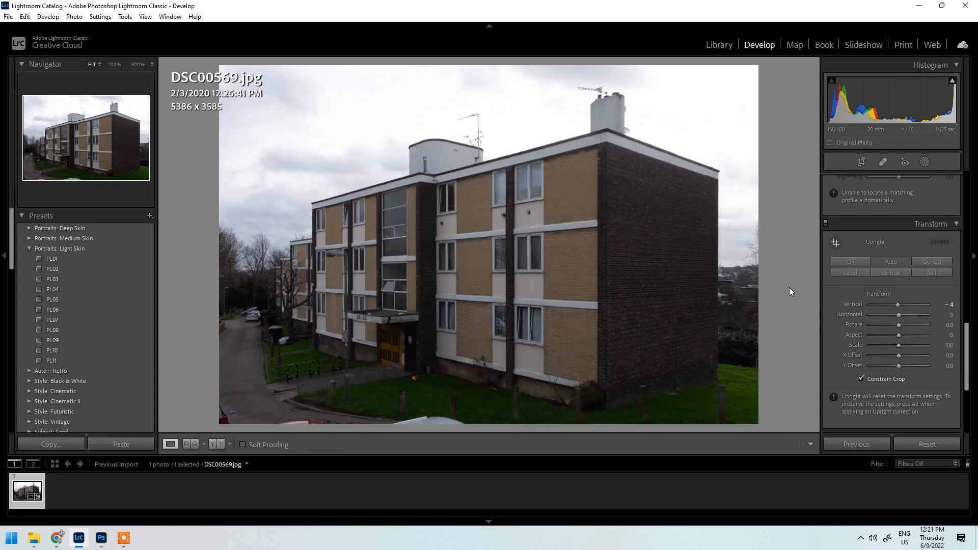
key("y")
key("y")
key("y")
key("y")
Lower the photo's Highlights to -70 and raise its Exposure to +0.30.
scroll(897, 332, "up", 10)
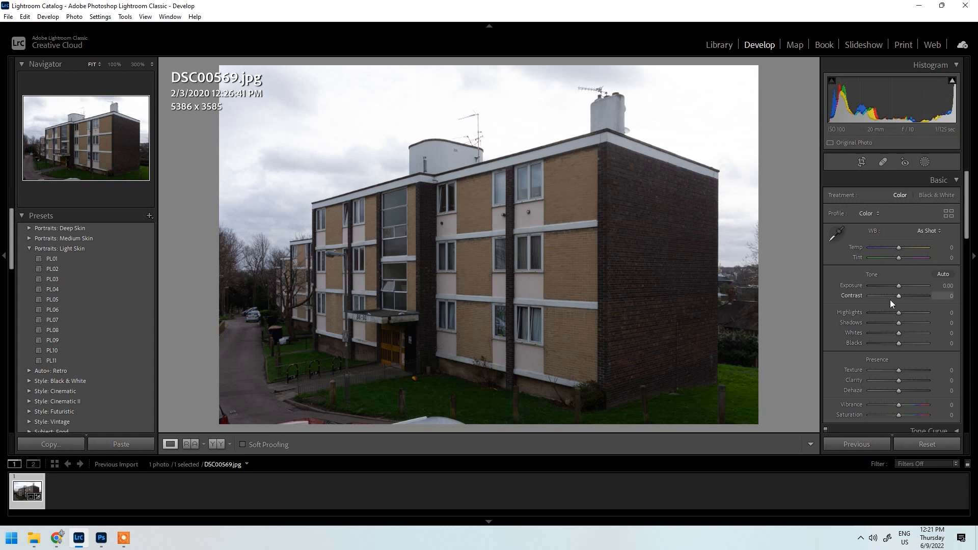
left_click_drag(888, 311, 860, 317)
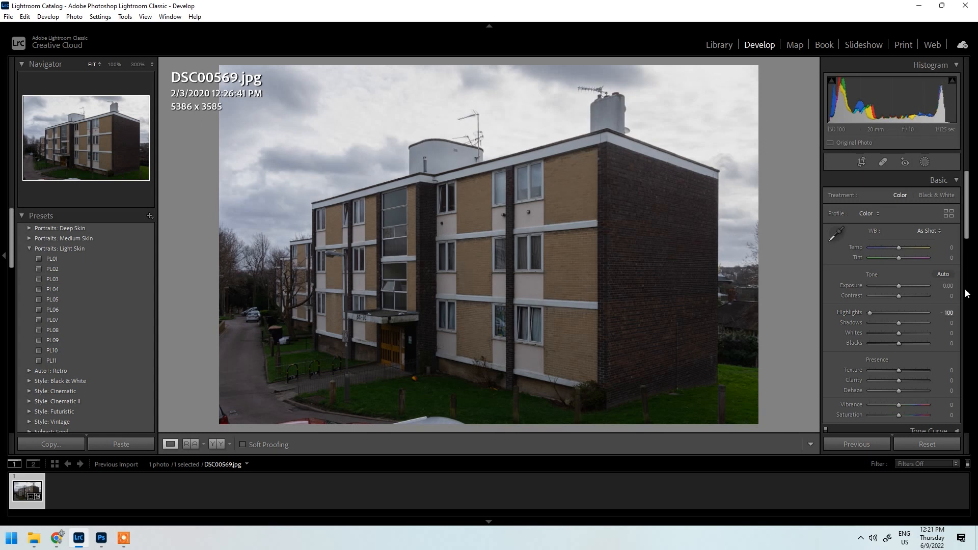
left_click_drag(870, 312, 878, 311)
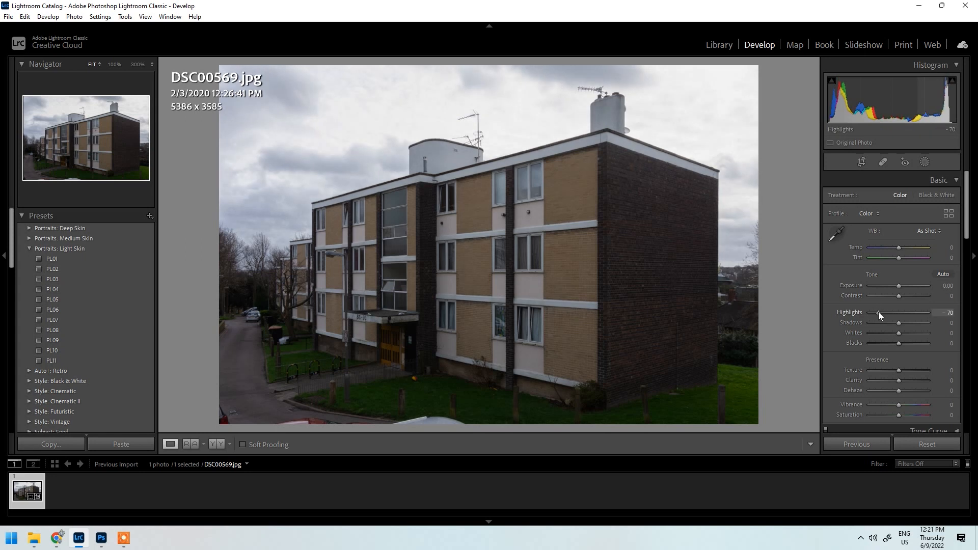
left_click(899, 285)
key("Up")
key("Up")
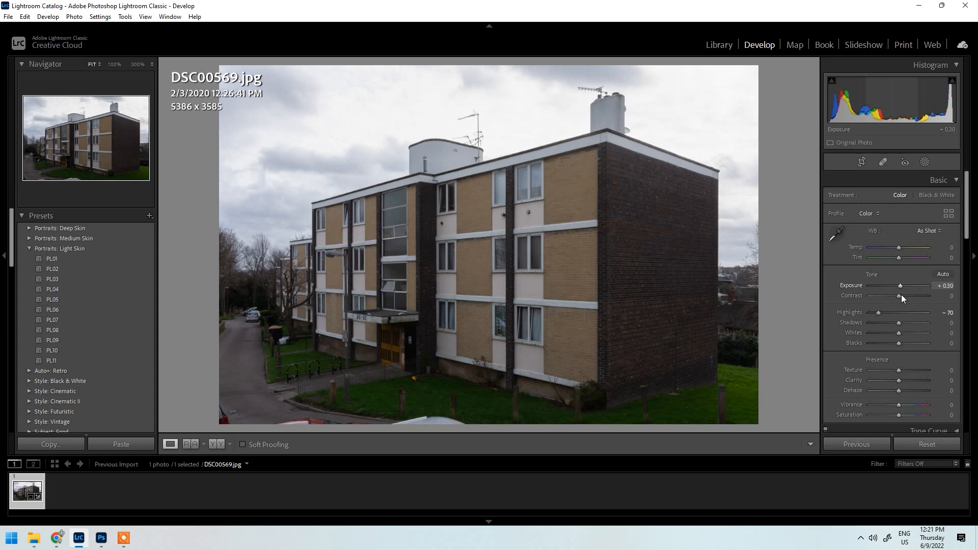
Balance the photo's tones with Contrast +30, Highlights -77, Shadows +39 and Blacks +56.
left_click_drag(903, 343, 910, 321)
left_click_drag(903, 321, 909, 345)
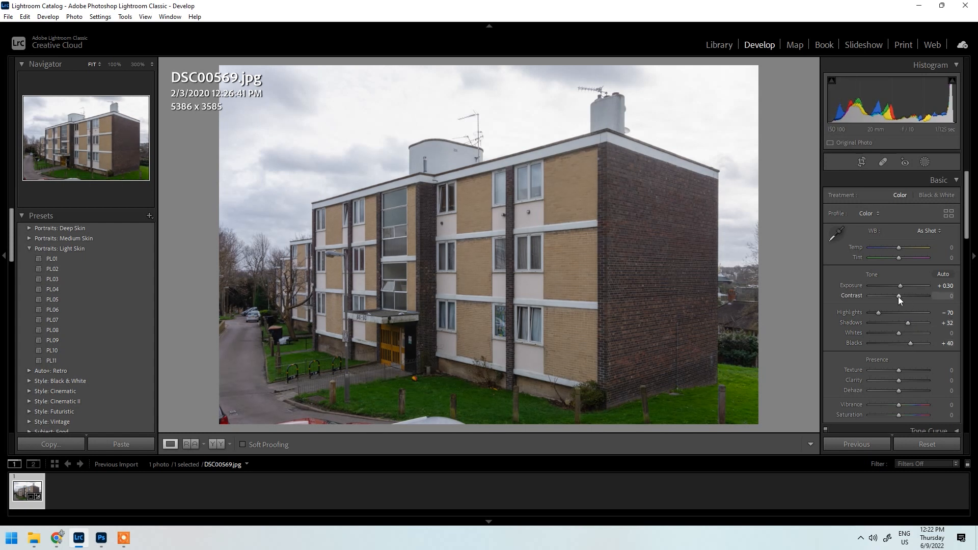
left_click_drag(899, 297, 905, 302)
left_click_drag(905, 296, 911, 342)
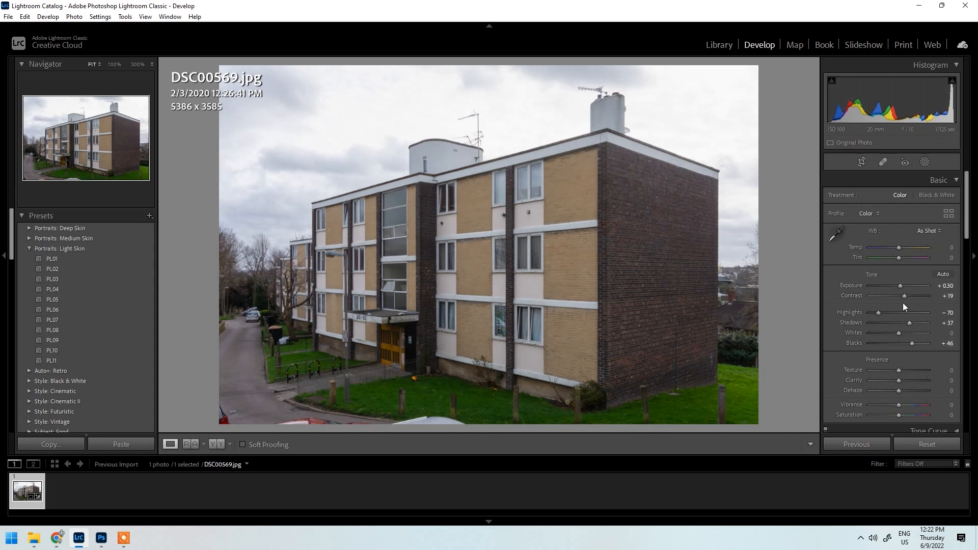
left_click_drag(904, 296, 874, 312)
left_click_drag(912, 344, 908, 294)
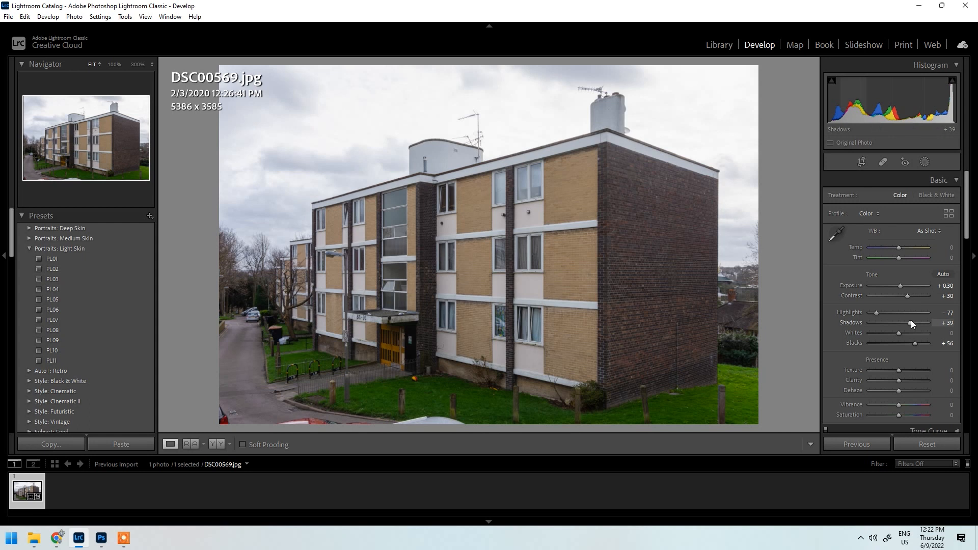
Examine the tone-corrected building up close against the original in the before and after view, and return to the single view.
key("y")
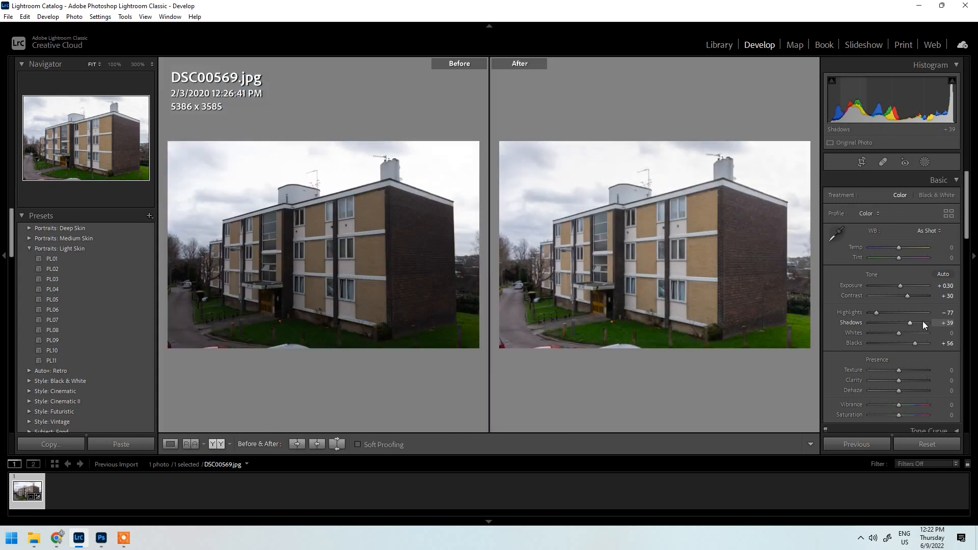
left_click(781, 227)
left_click_drag(664, 339, 628, 173)
left_click_drag(627, 316, 819, 427)
left_click_drag(502, 316, 736, 336)
left_click_drag(635, 306, 741, 326)
left_click(629, 273)
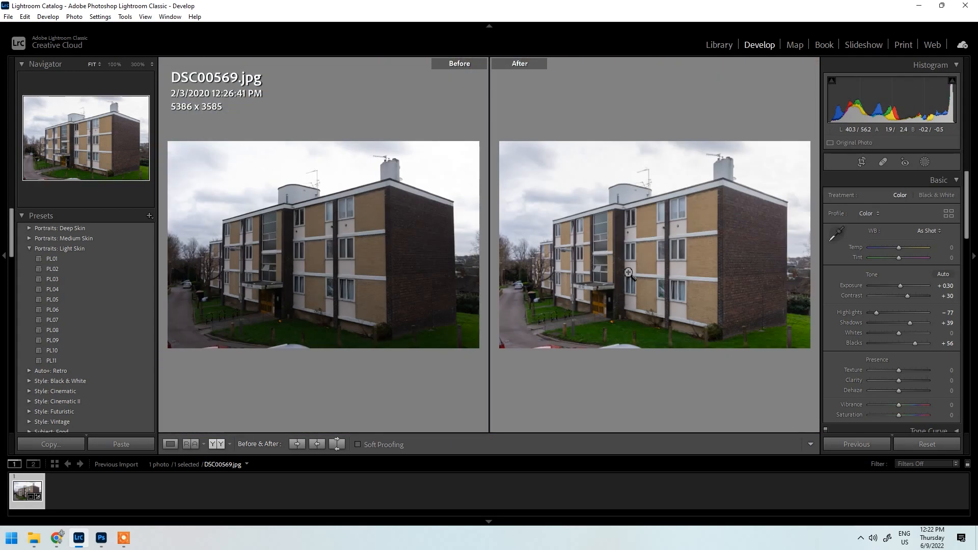
key("y")
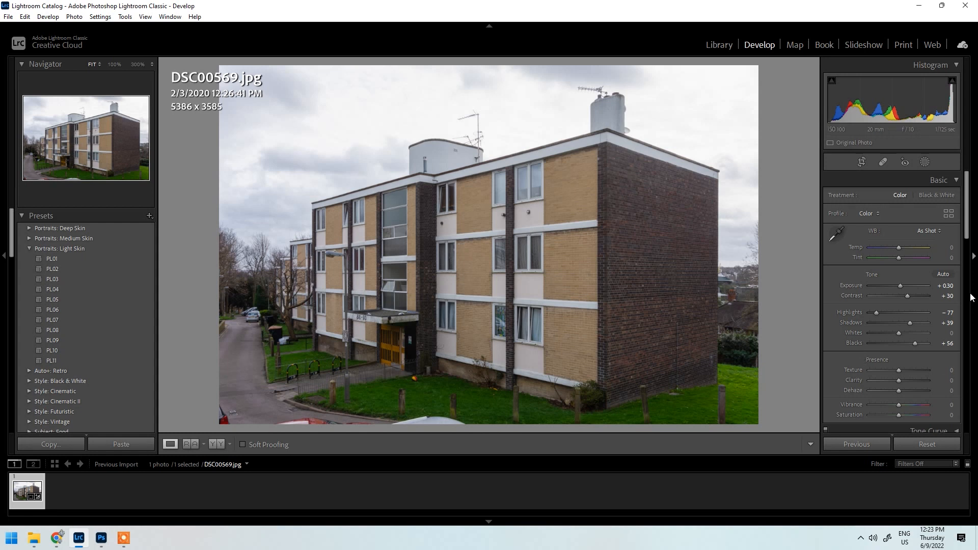
Create a brush mask with Exposure 0.98, Shadows 34 and Blacks 38.
left_click(926, 162)
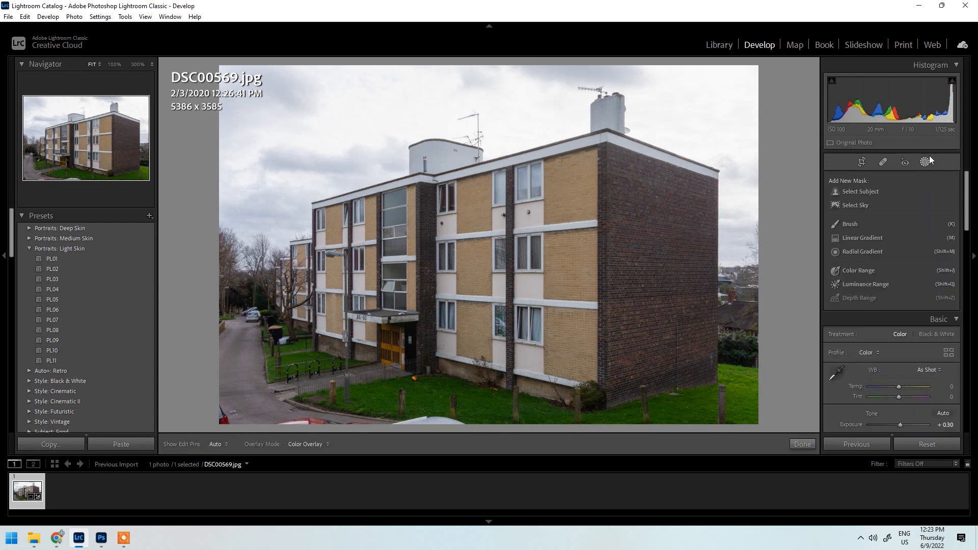
left_click(854, 225)
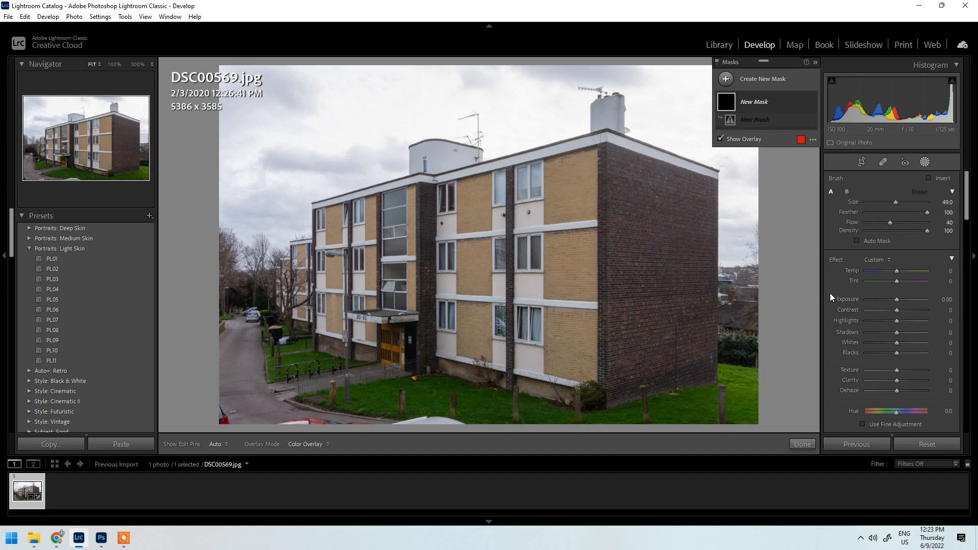
left_click_drag(897, 301, 900, 300)
left_click_drag(901, 333, 908, 352)
left_click_drag(900, 298, 903, 298)
Paint the mask over the dark brick column beside the entrance and the dark side wall, enlarging the brush from 15 to 31.
scroll(413, 249, "down", 14)
left_click_drag(421, 194, 423, 281)
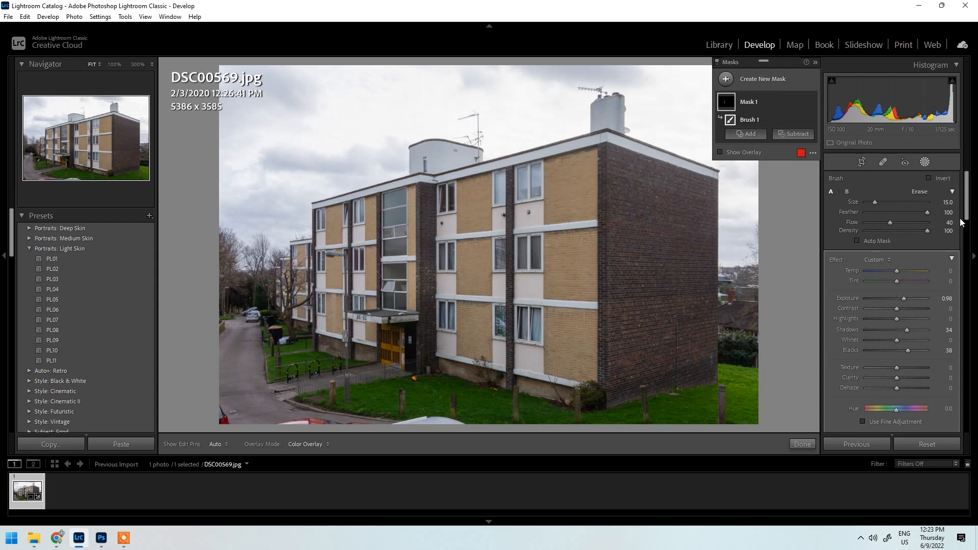
scroll(422, 194, "up", 2)
mouse_move(423, 194)
left_mouse_down()
mouse_move(427, 362)
mouse_move(410, 359)
left_mouse_up()
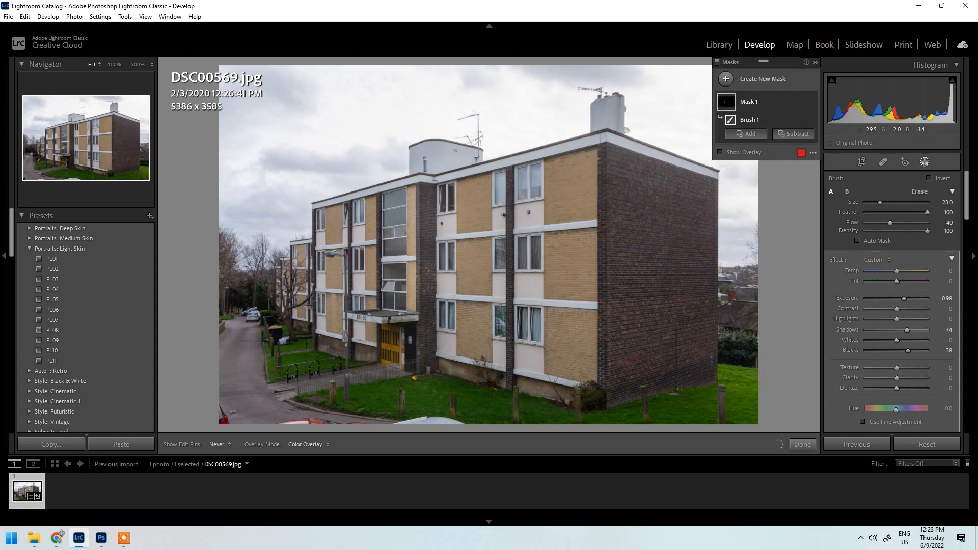
scroll(309, 376, "up", 4)
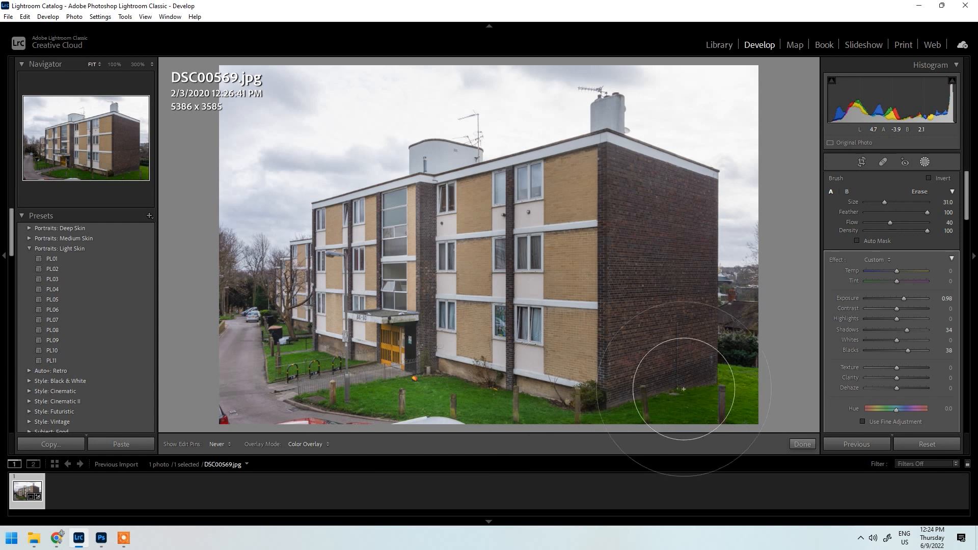
Refine the brush mask to Exposure 0.10, Highlights -100, Shadows 34 and Blacks 26.
left_click_drag(907, 334, 905, 351)
left_click_drag(904, 299, 897, 297)
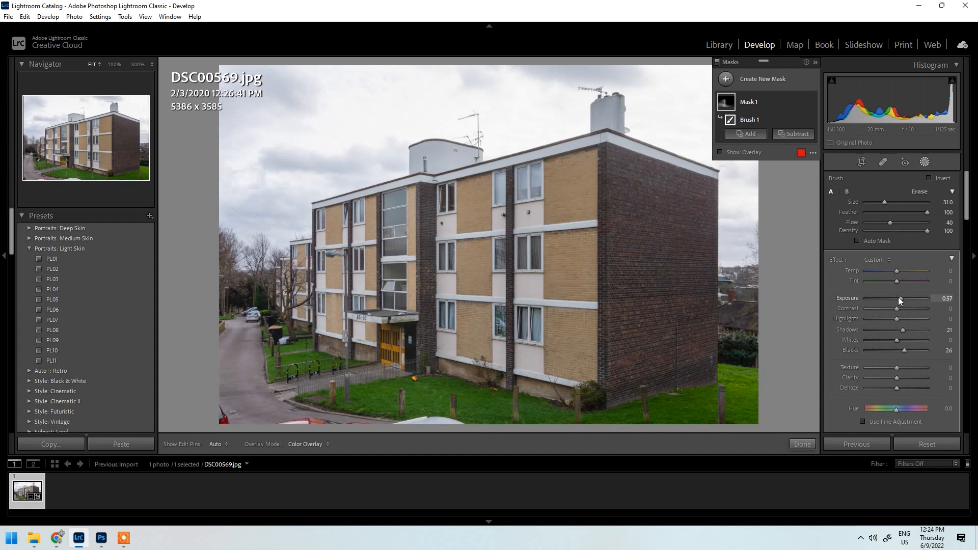
left_click(873, 317)
left_click(907, 329)
left_click(907, 351)
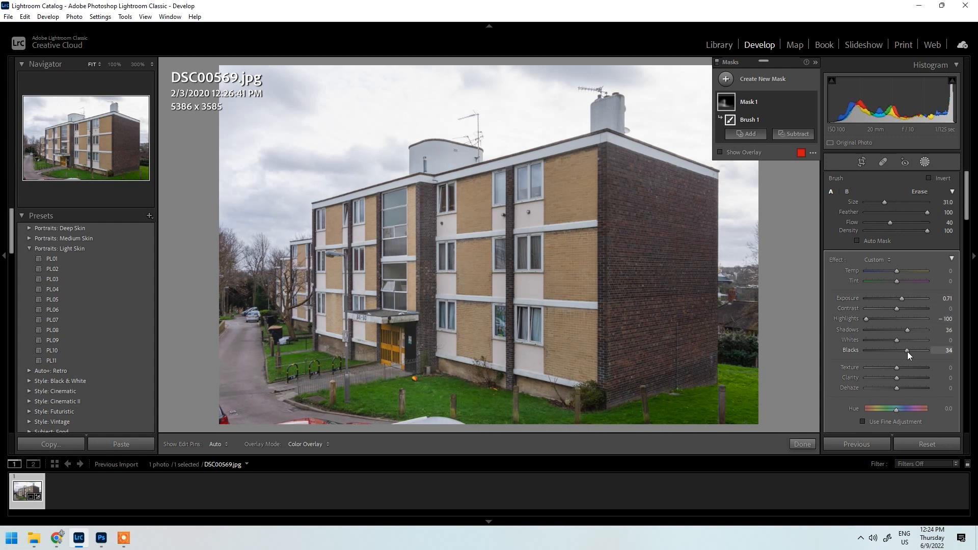
left_click(904, 350)
left_click(907, 329)
left_click_drag(901, 297, 897, 296)
Compare the brushed photo with the original several times, and finish masking.
key("backslash")
key("backslash")
key("backslash")
key("backslash")
key("backslash")
key("backslash")
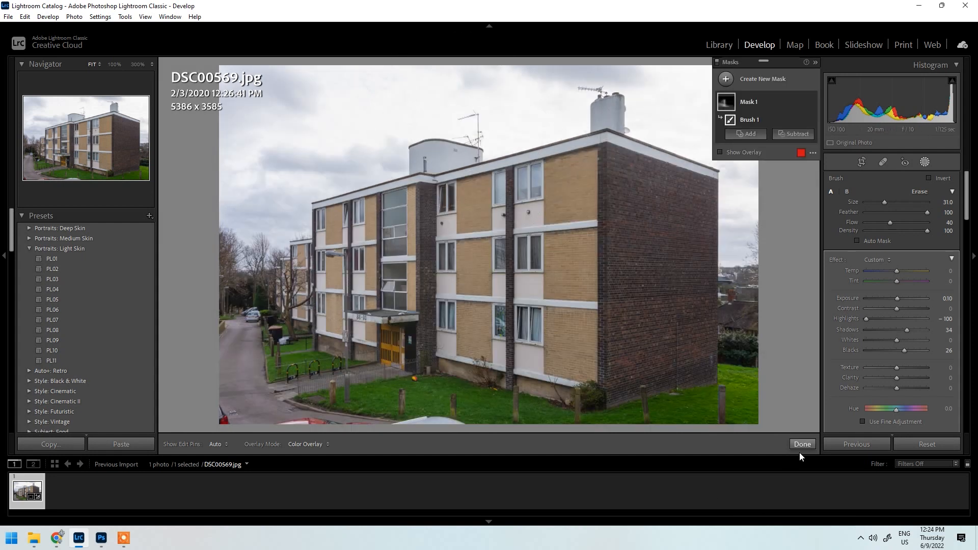
left_click(803, 445)
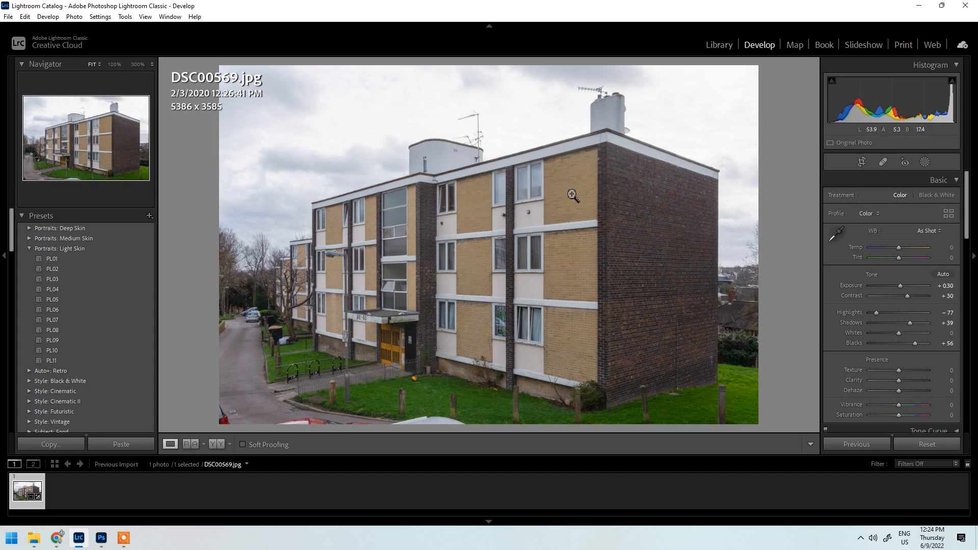
Correct the white balance by sampling a neutral near the rooftop, and refine it to Temp +4 and Tint -1.
left_click(840, 237)
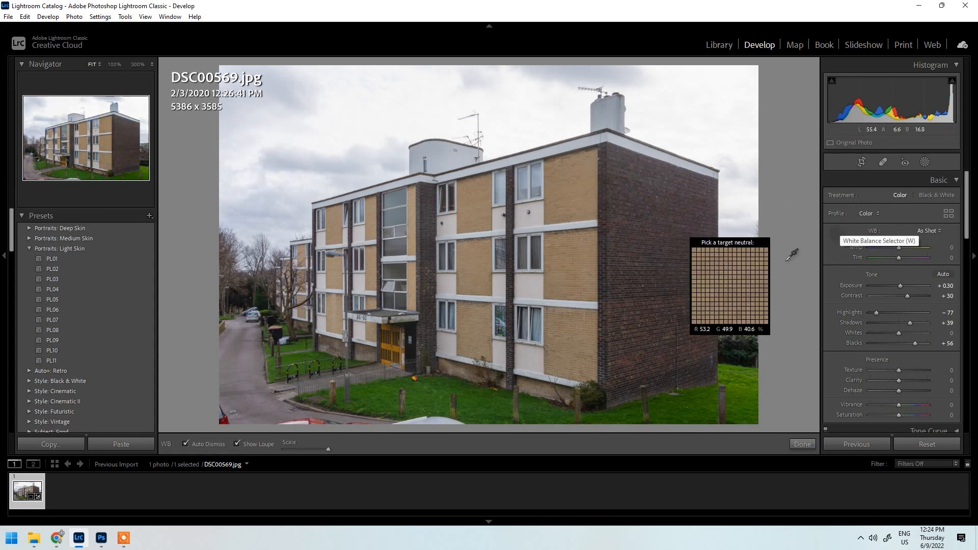
left_click(484, 163)
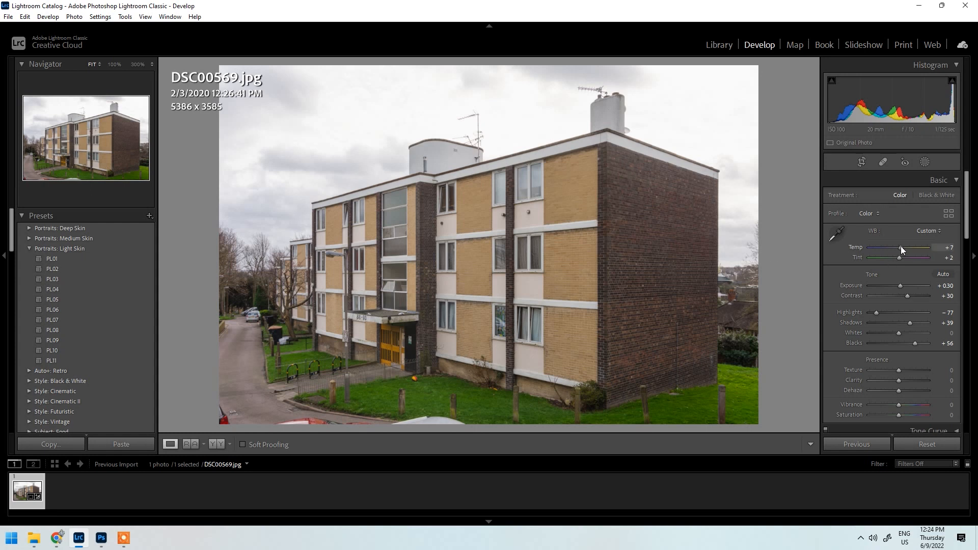
left_click_drag(901, 246, 898, 258)
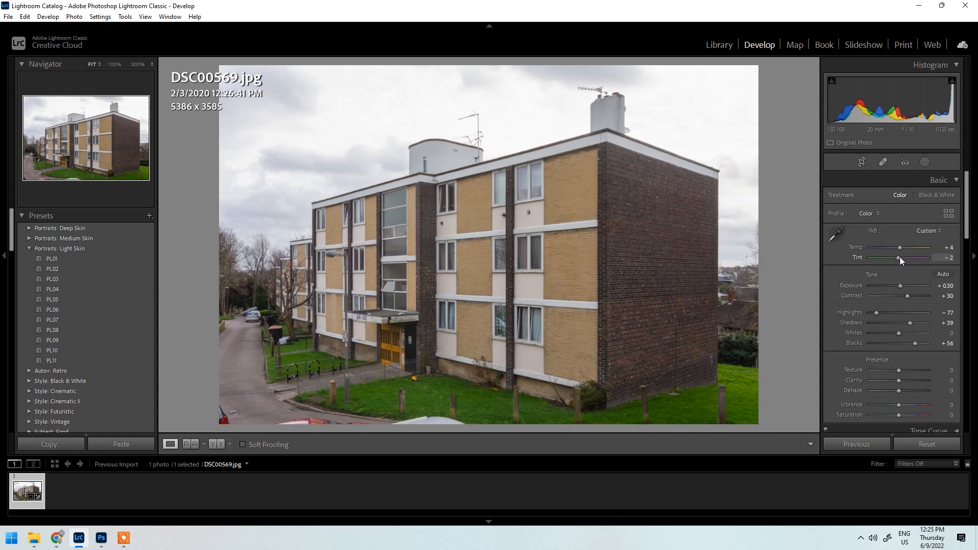
left_click(956, 257)
type("-1")
key("Return")
Examine the color-corrected building up close against the original, return to the single view, and compare the whole photo with its original.
key("y")
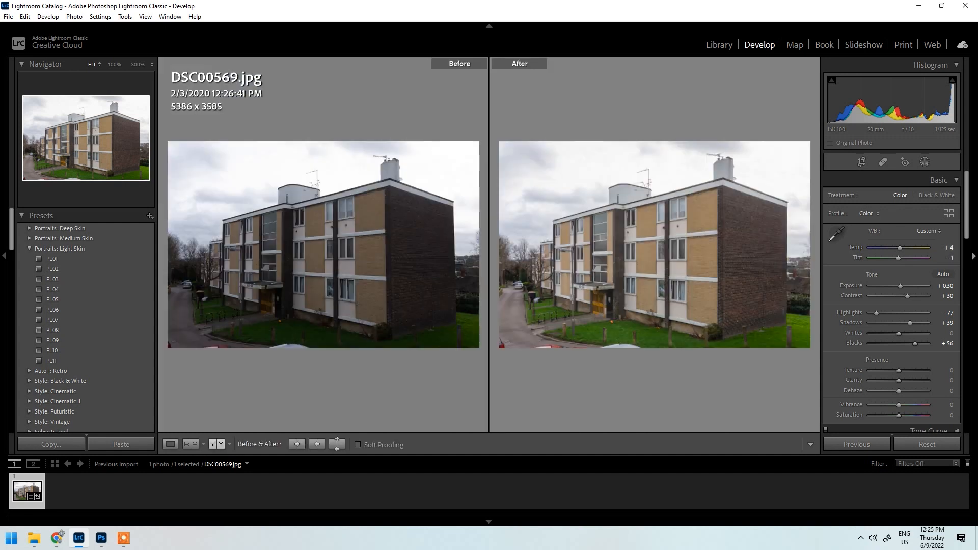
left_click(708, 211)
left_click_drag(553, 330, 890, 249)
left_click_drag(710, 259, 863, 151)
left_click_drag(535, 403, 821, 147)
left_click_drag(520, 255, 787, 285)
left_click_drag(683, 220, 590, 263)
left_click(589, 263)
key("y")
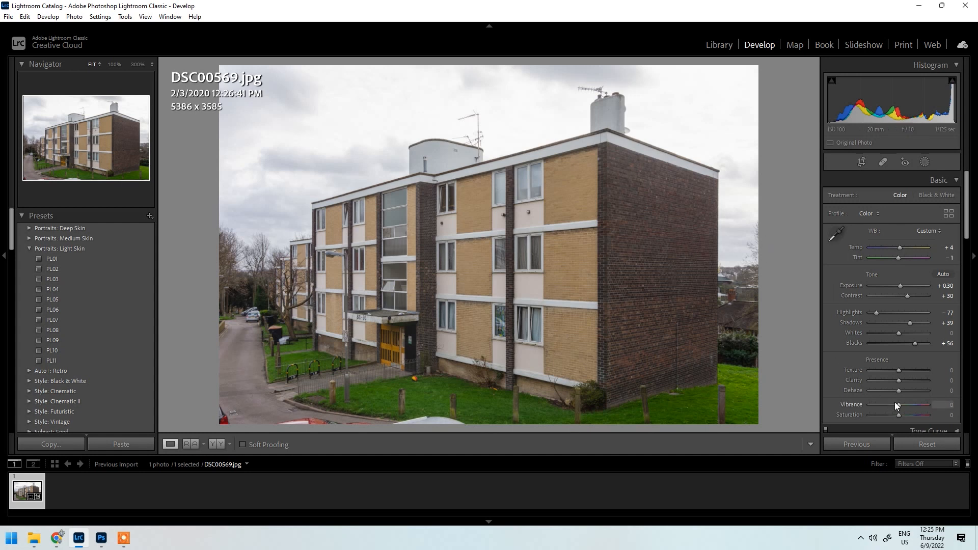
scroll(897, 405, "down", 1)
scroll(898, 404, "up", 3)
key("backslash")
key("backslash")
key("backslash")
key("backslash")
Refine the photo to Contrast +40, Highlights -82, Shadows +37, Whites +7, Blacks +47 and Vibrance -2.
left_click_drag(909, 296, 909, 297)
left_click_drag(899, 330, 913, 344)
left_click_drag(877, 311, 911, 296)
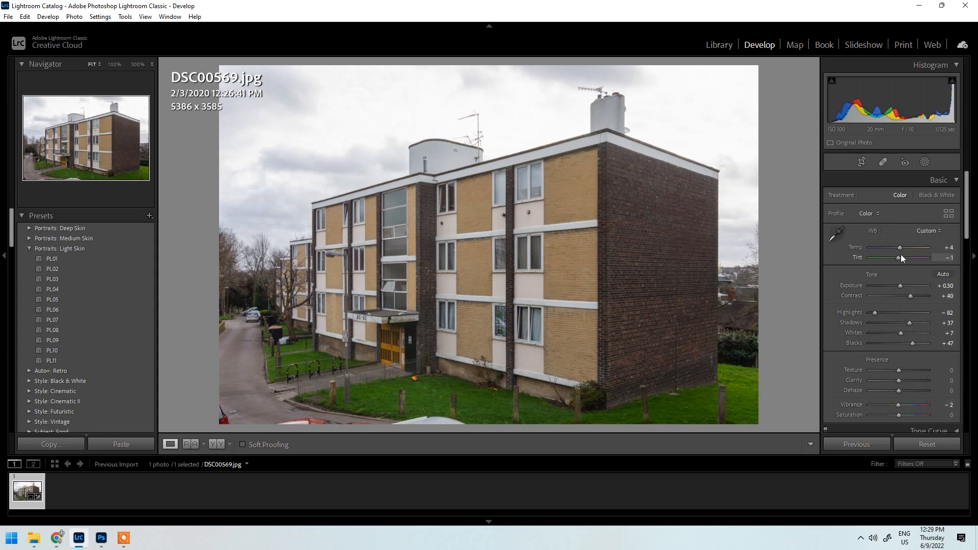
Set the photo's Temp to +5 and check the result in the before and after view.
left_click(948, 247)
type("5")
key("Return")
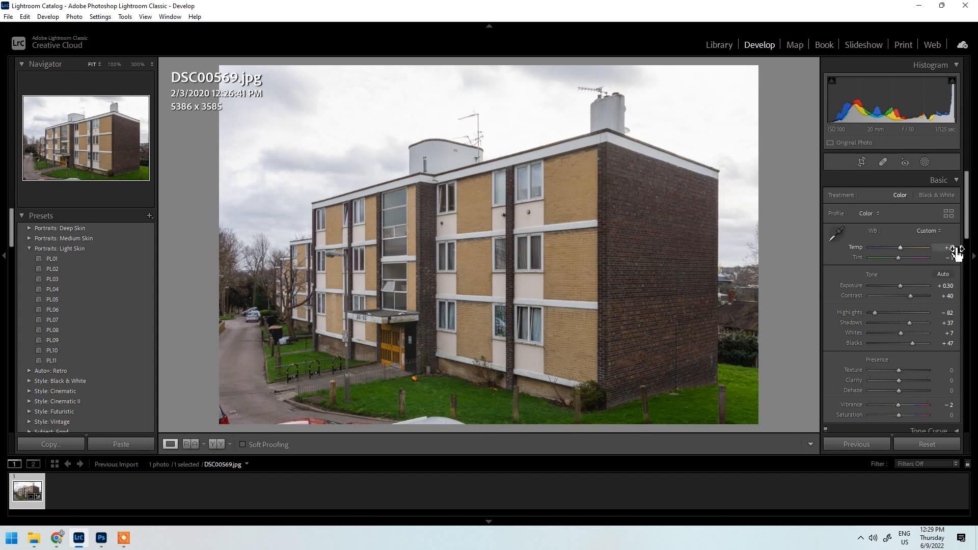
key("y")
key("y")
Switch to File Explorer and view the reference photos 1Y1A1732_HDR and DSC00571 from the Edited images folder.
left_click(33, 538)
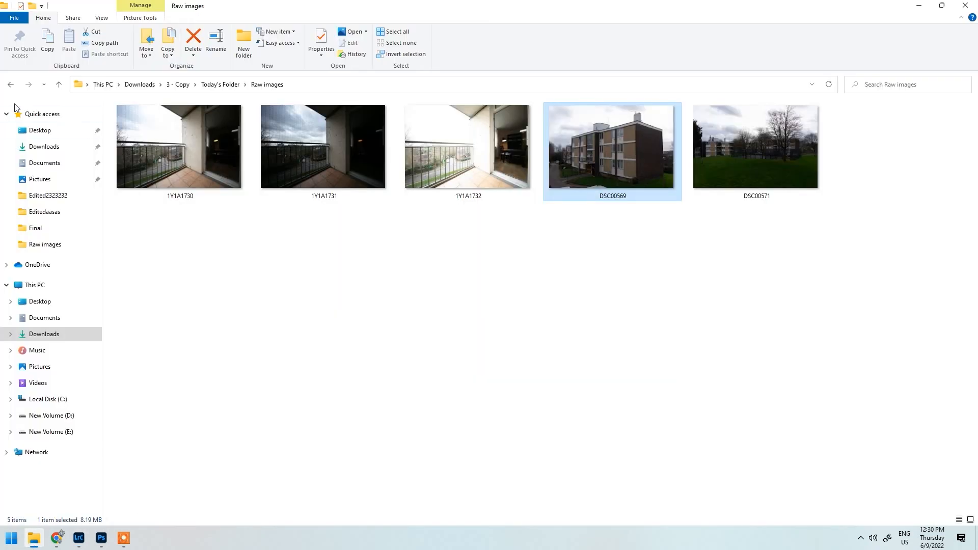
left_click(12, 86)
double_click(136, 141)
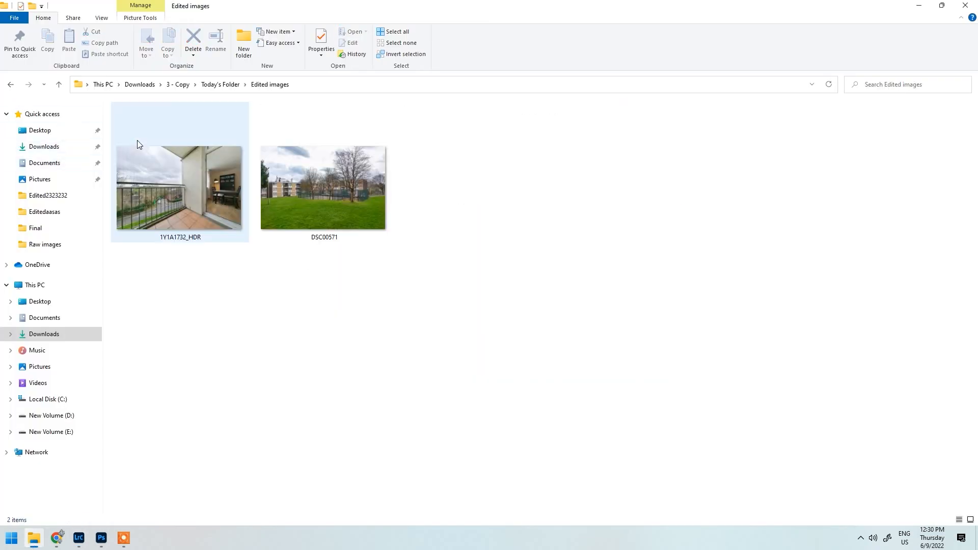
double_click(197, 198)
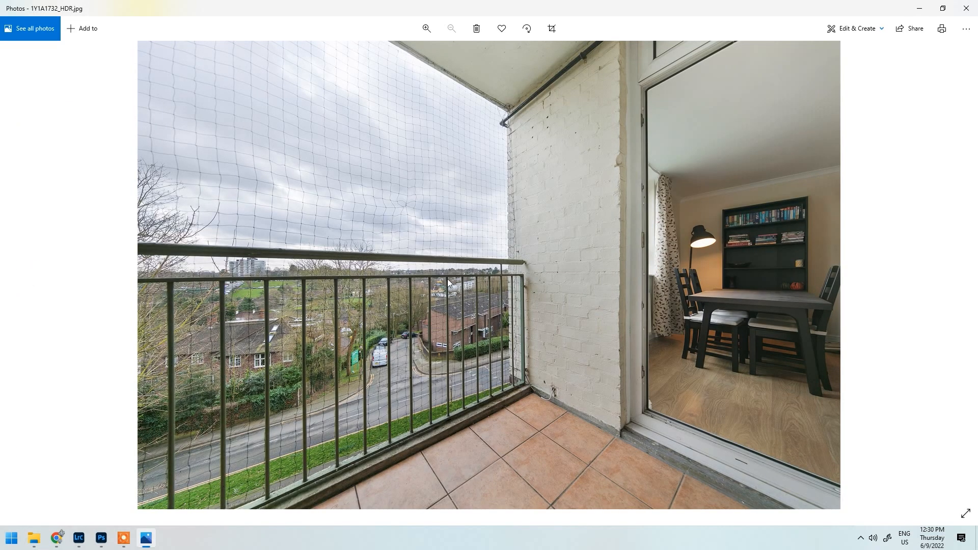
key("Right")
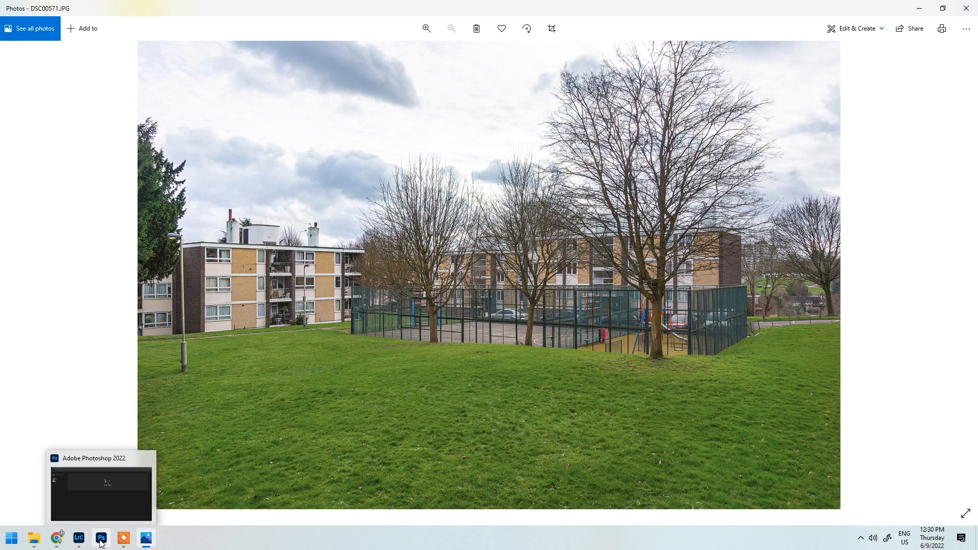
Compare the edited photo in Lightroom Classic with the reference DSC00571, and examine the reference's apartment building up close.
left_click(77, 541)
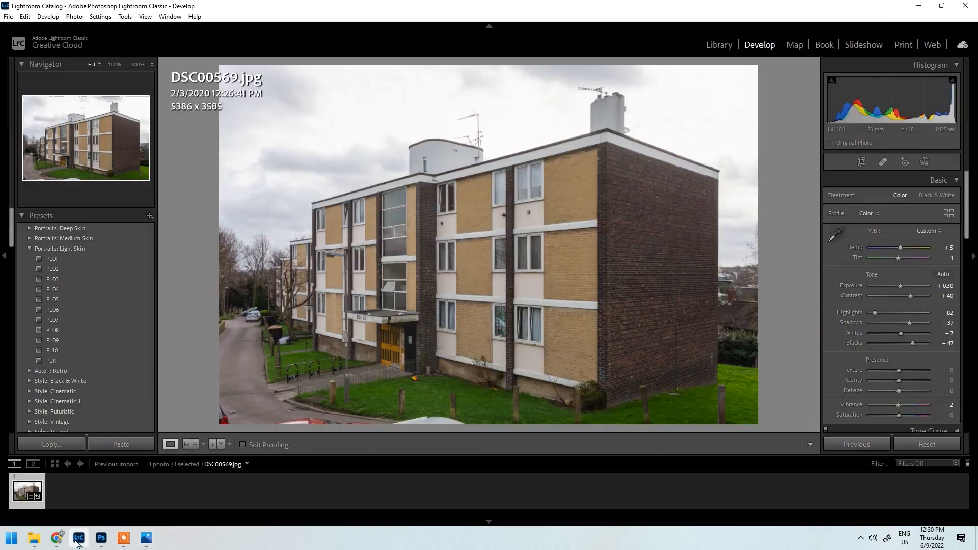
left_click(77, 541)
left_click(77, 541)
left_click(78, 541)
left_click(77, 541)
left_click(77, 541)
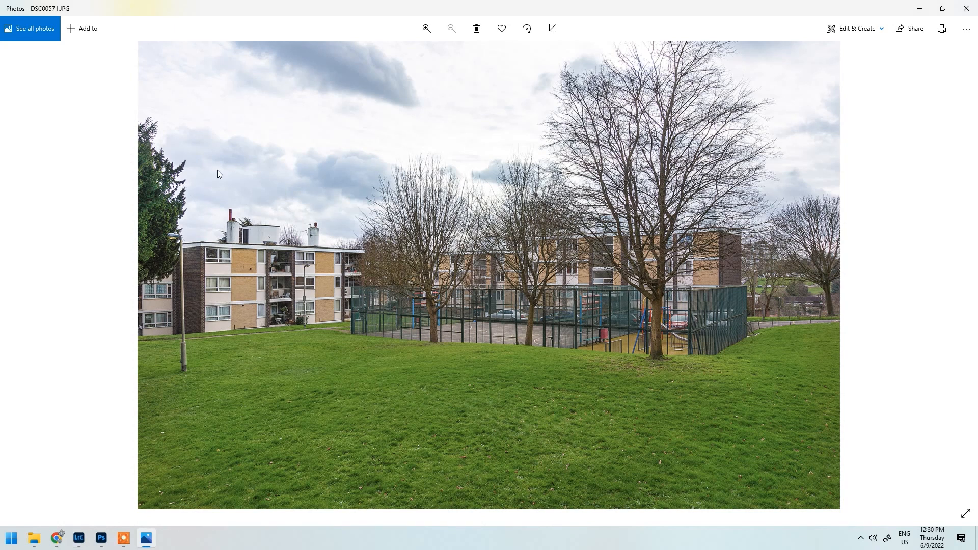
scroll(409, 359, "up", 2)
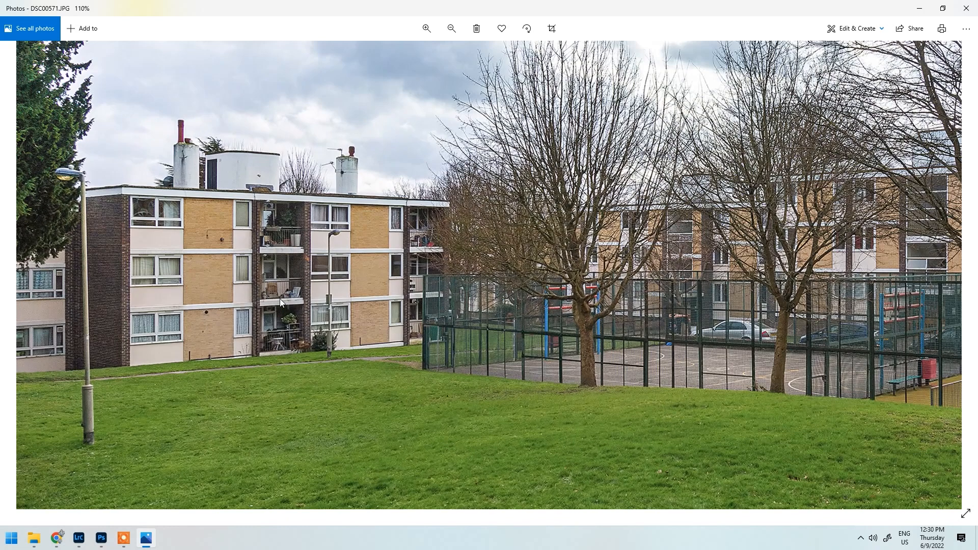
scroll(518, 234, "down", 2)
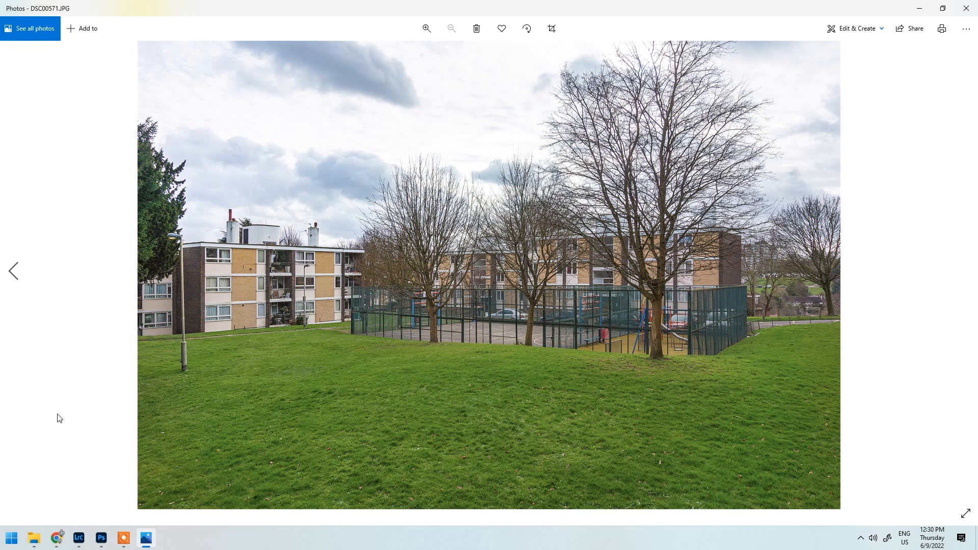
Check the edited photo's colors and brightness against the reference DSC00571 once more, and return to Lightroom Classic.
left_click(79, 540)
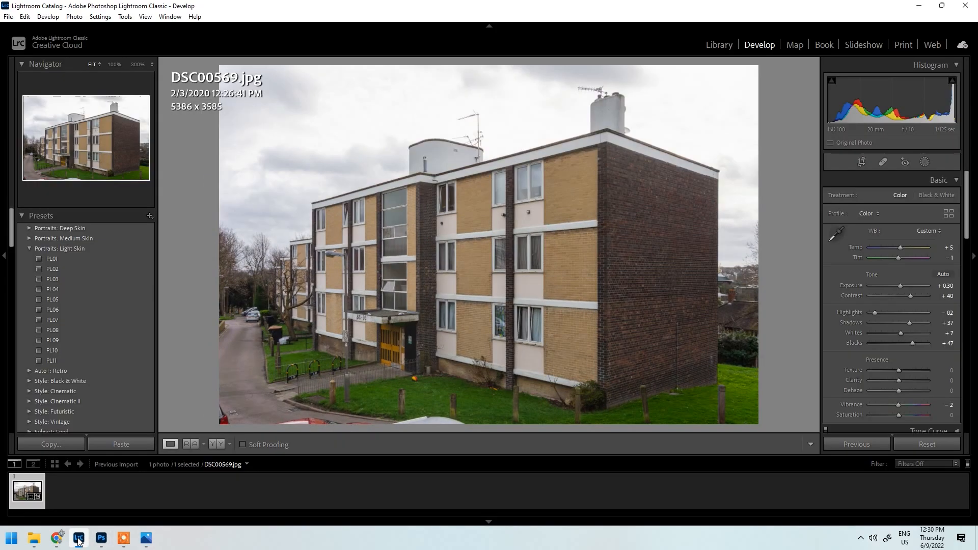
left_click(79, 541)
left_click(79, 540)
left_click(79, 540)
left_click(79, 540)
left_click(79, 540)
left_click(79, 540)
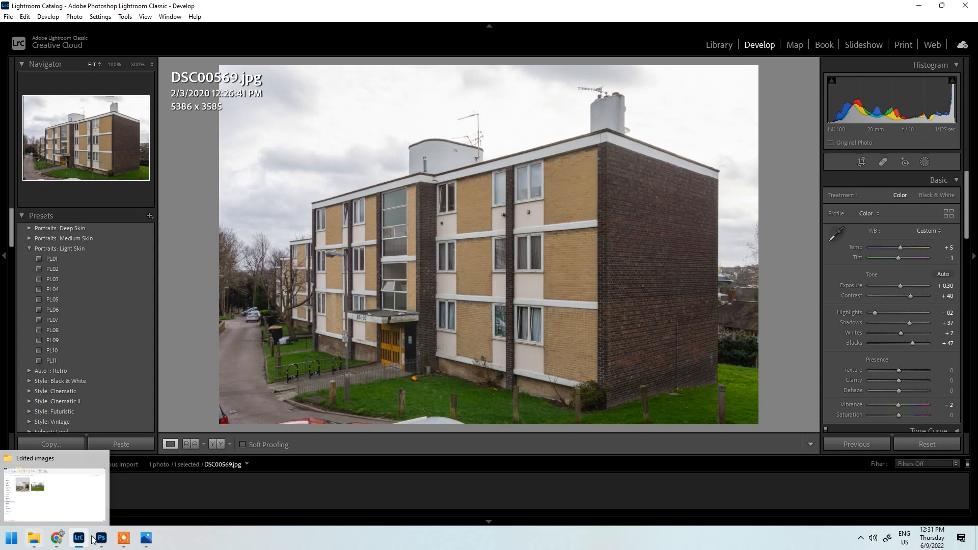
left_click(149, 539)
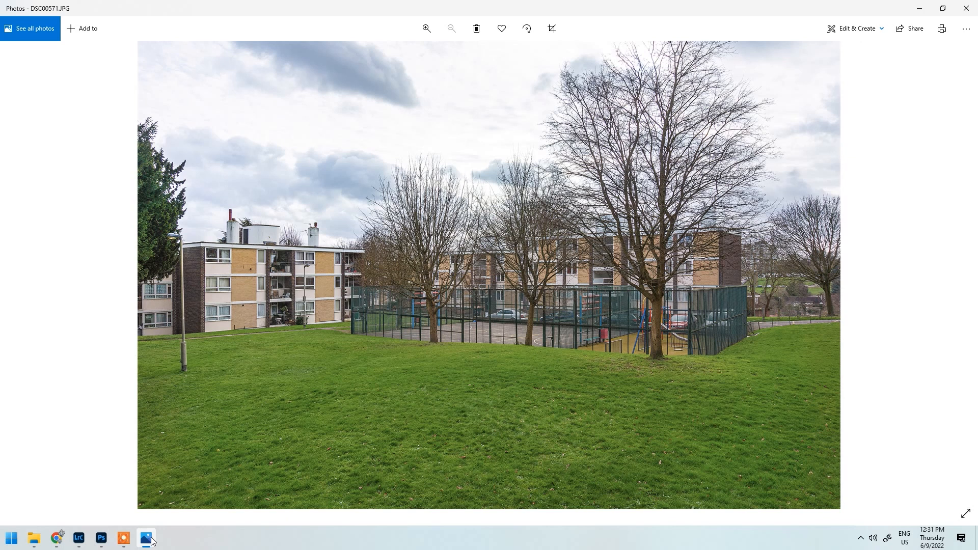
left_click(151, 541)
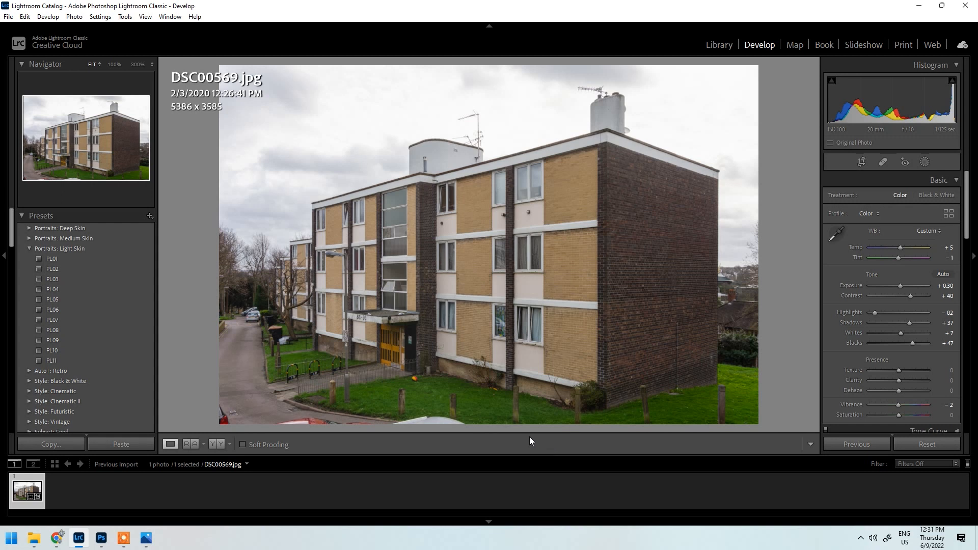
Export the photo to the Edited subfolder as an sRGB JPEG with quality 100 and 300 pixels per inch, after reviewing the export settings.
right_click(28, 488)
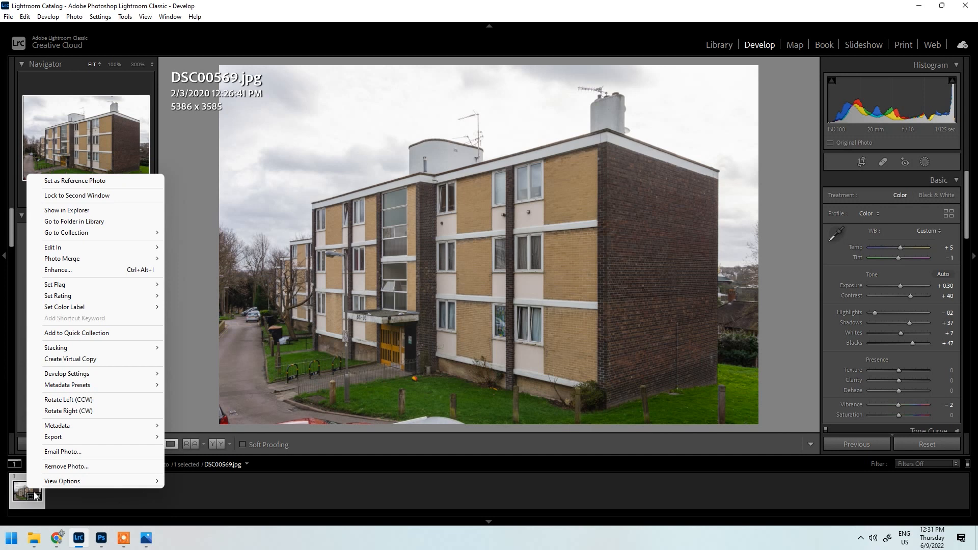
mouse_move(103, 437)
left_click(184, 438)
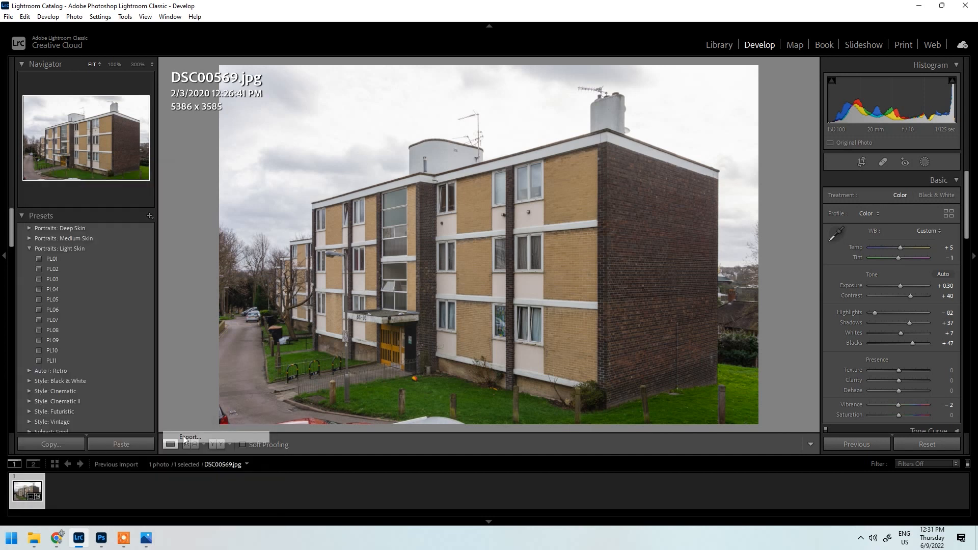
left_click_drag(705, 163, 708, 220)
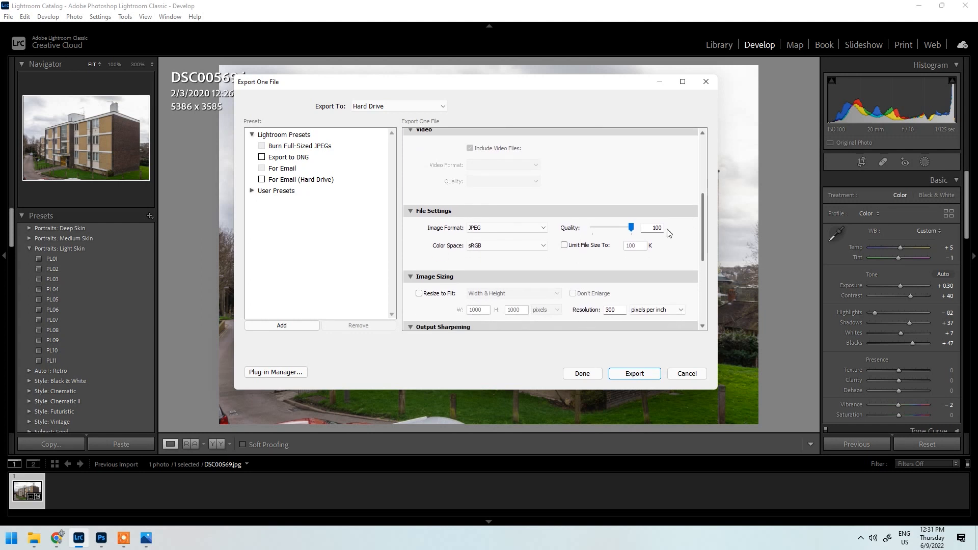
scroll(674, 235, "down", 3)
scroll(644, 170, "up", 5)
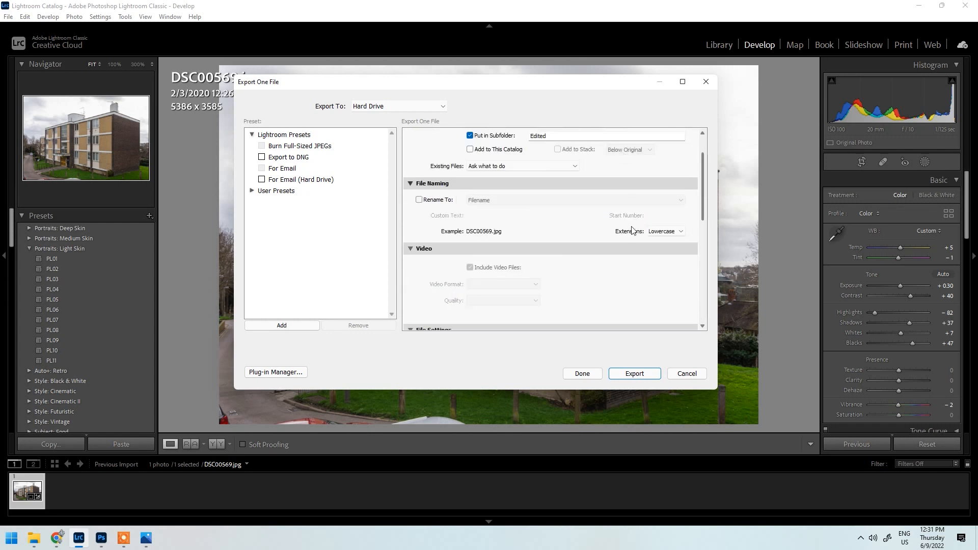
scroll(630, 179, "up", 1)
scroll(640, 237, "down", 5)
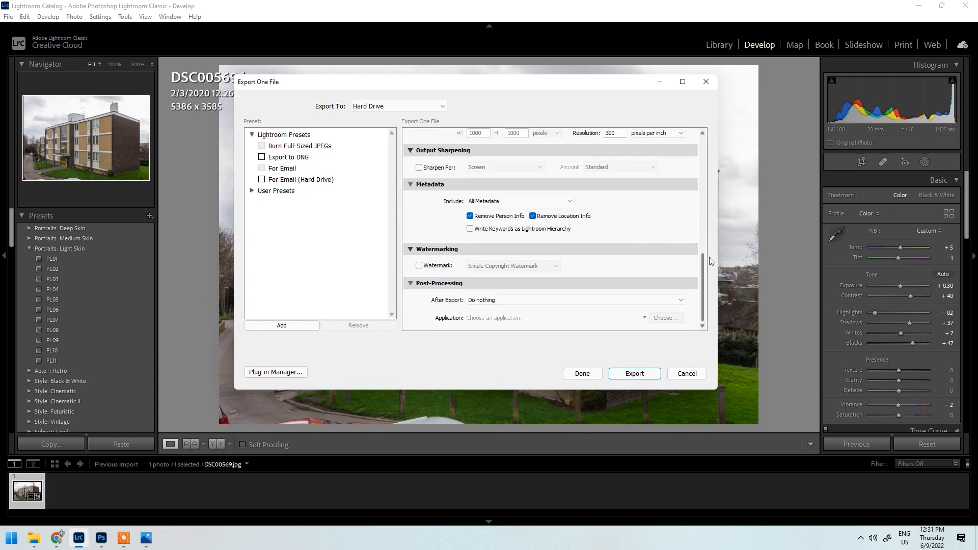
left_click_drag(705, 267, 713, 228)
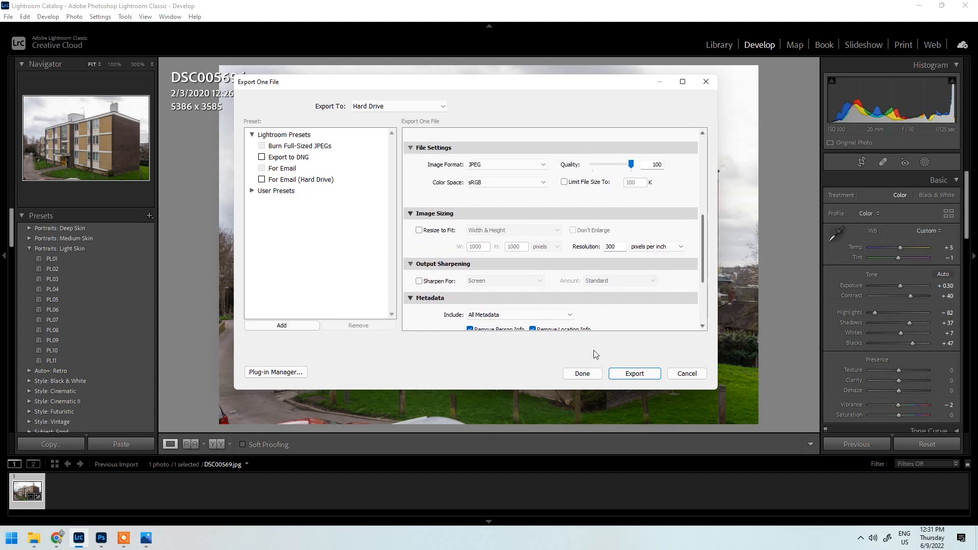
left_click(635, 374)
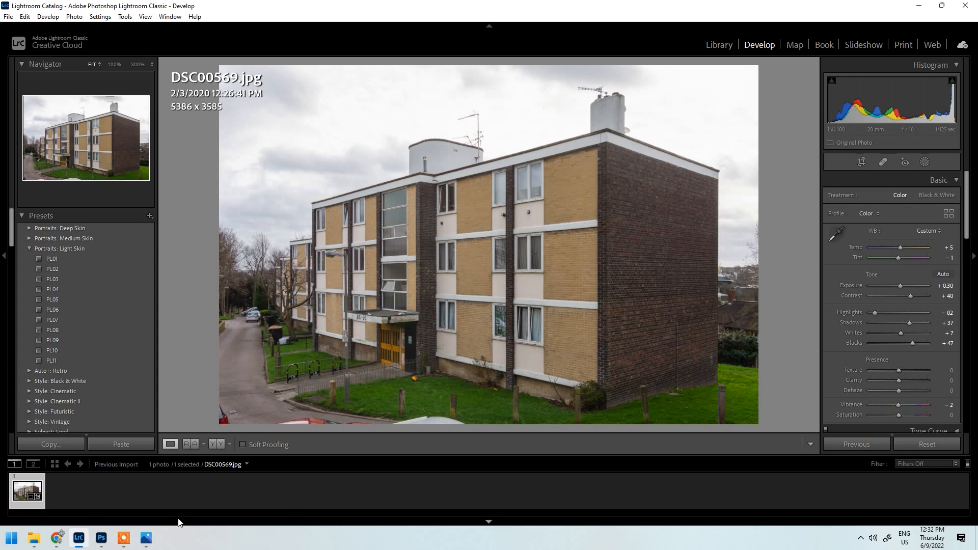
Switch to File Explorer and select the exported DSC00569 photo in the Edited subfolder of Raw images.
left_click(33, 538)
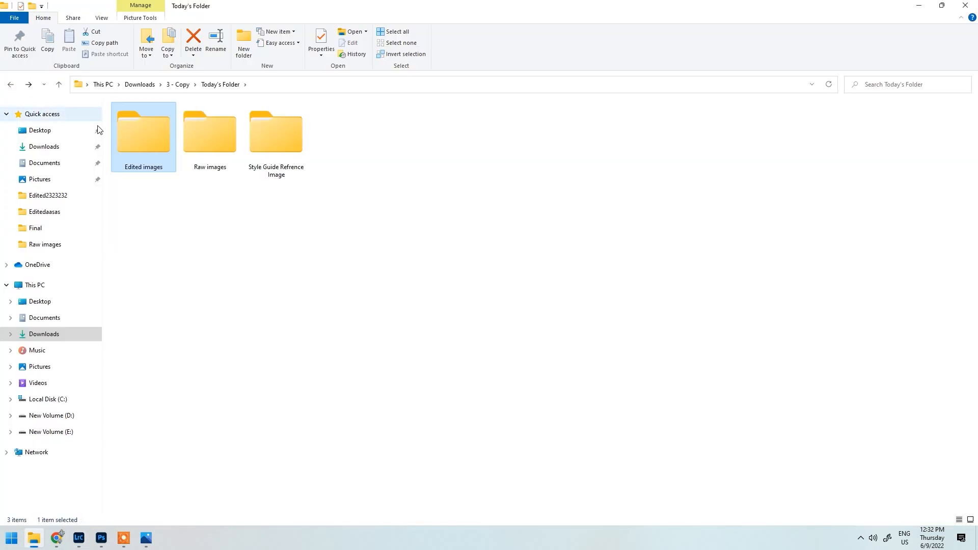
double_click(191, 141)
double_click(139, 140)
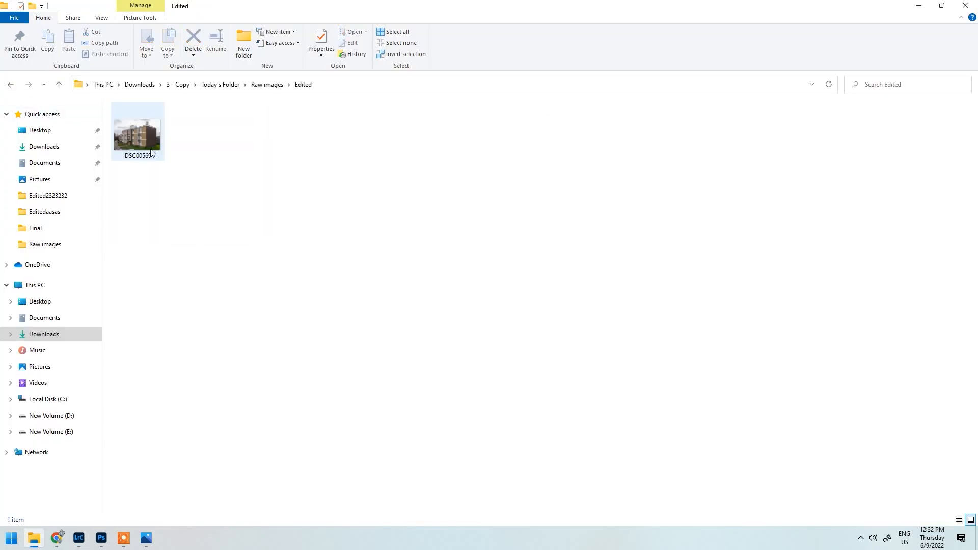
left_click(146, 155)
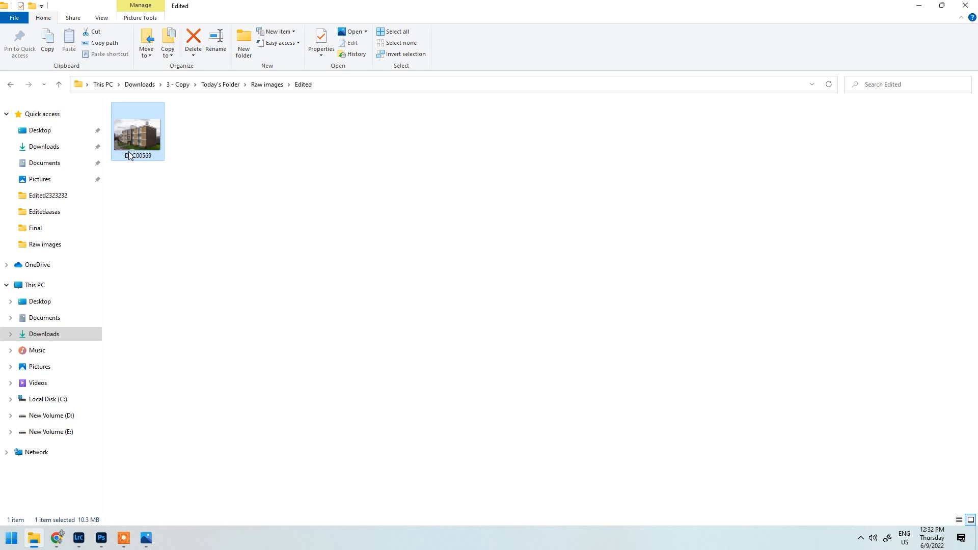
Switch to Photoshop and open the exported DSC00569 photo there from File Explorer.
left_click_drag(130, 133, 213, 173)
key("alt+Tab")
key("alt+Tab")
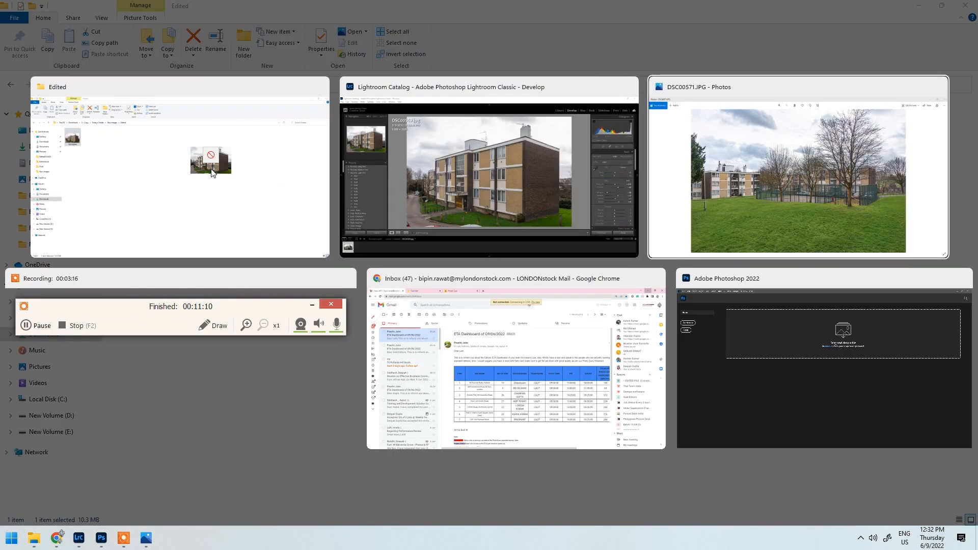
key("alt+Tab")
key("alt+Tab")
key("alt+Tab")
left_click_drag(213, 172, 323, 273)
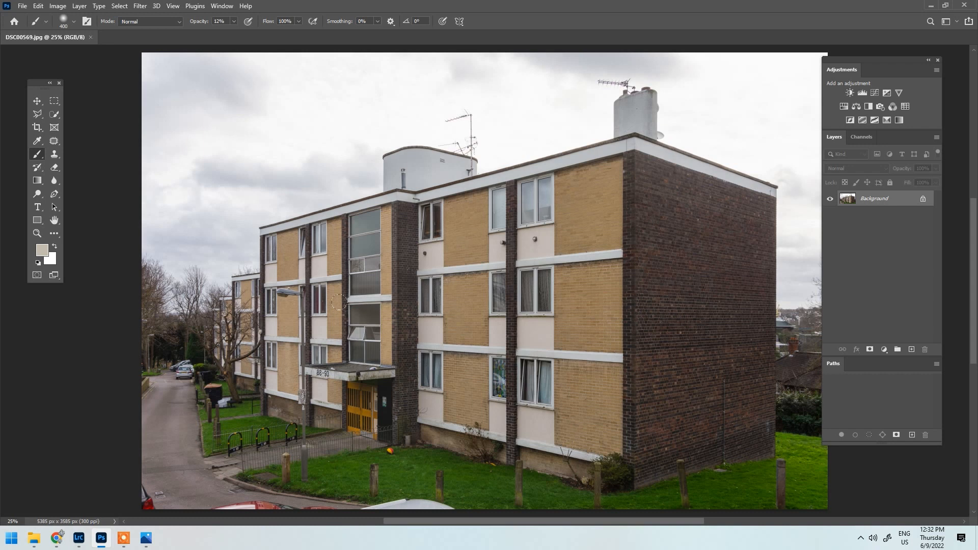
Examine the entrance canopy, the rubbish beside the bin and the building frontage up close for unwanted objects.
scroll(257, 352, "up", 3)
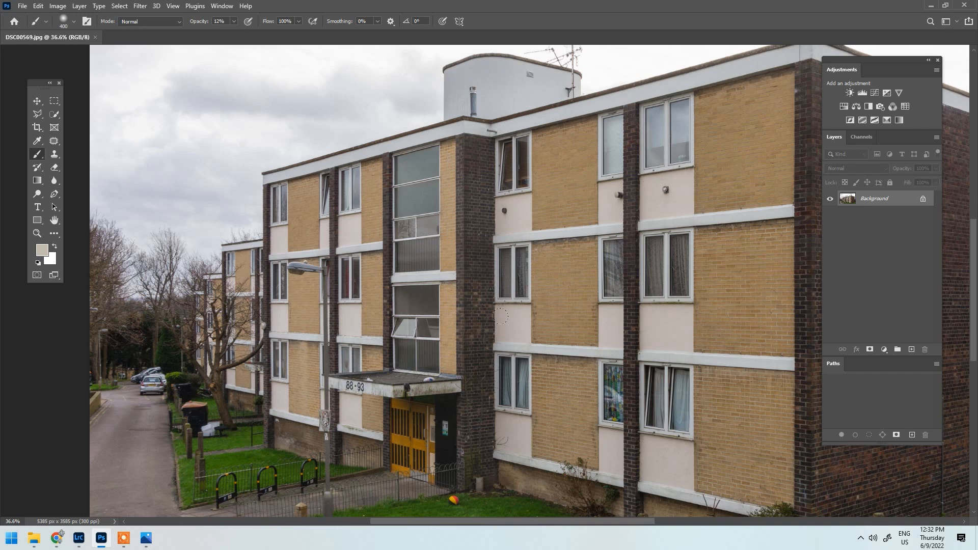
scroll(419, 359, "up", 2)
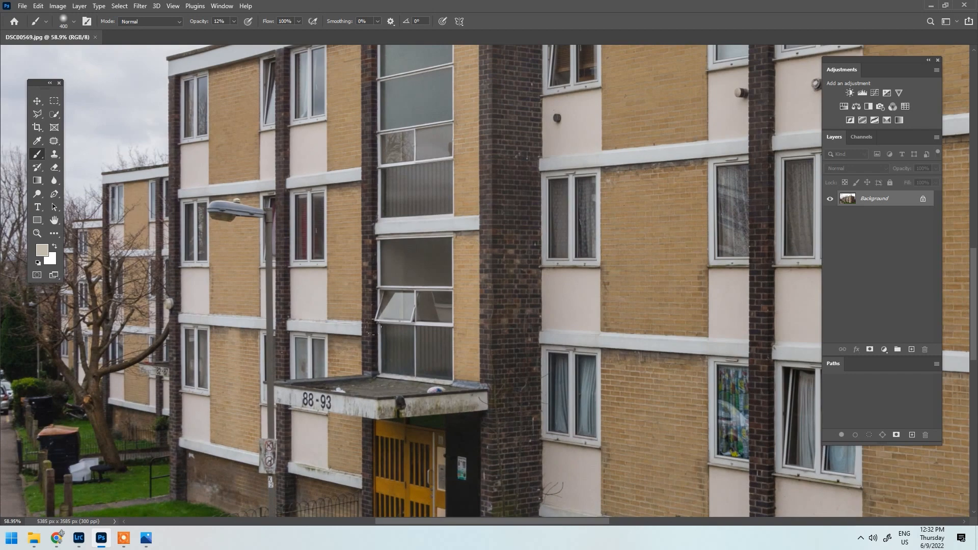
key("v")
scroll(428, 392, "up", 4)
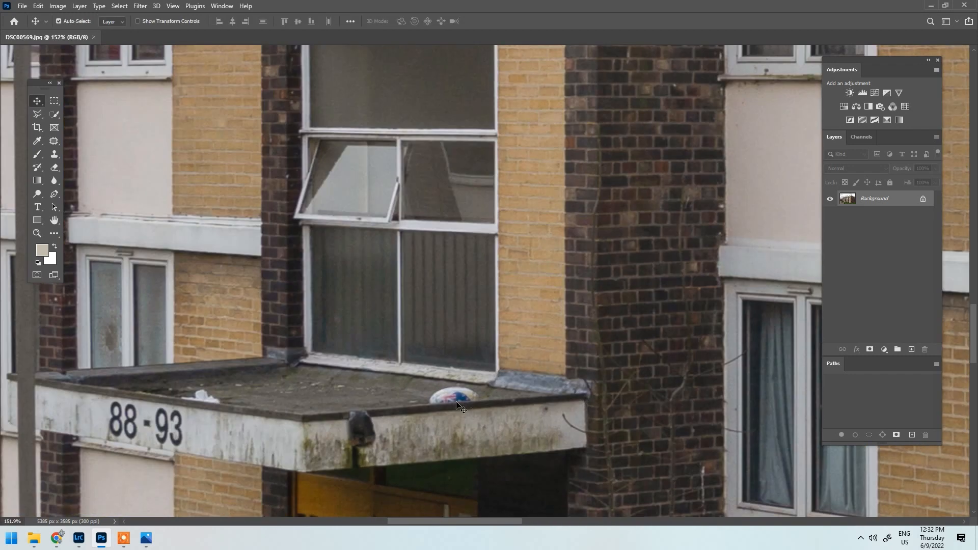
scroll(432, 403, "down", 3)
left_click_drag(329, 422, 419, 134)
left_click_drag(233, 268, 544, 353)
scroll(275, 275, "up", 8)
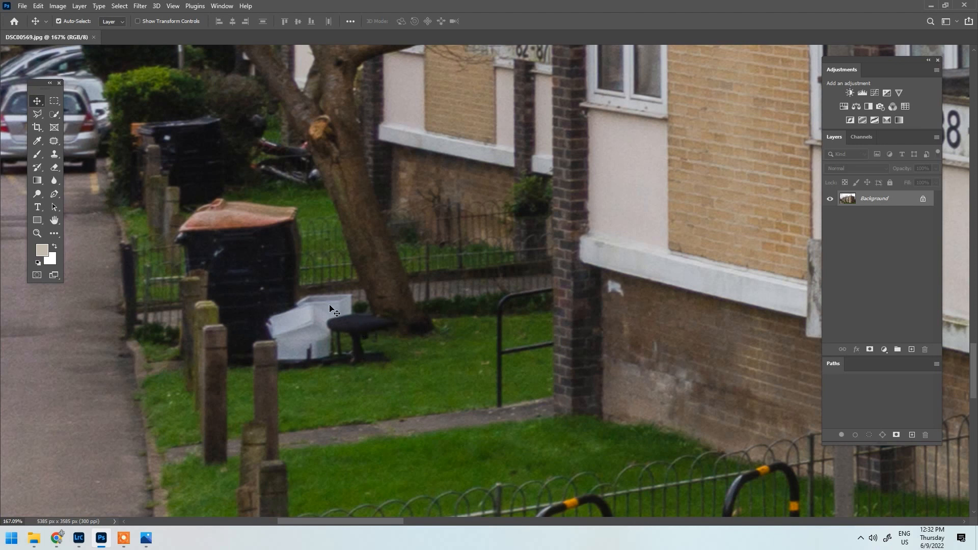
scroll(283, 324, "down", 3)
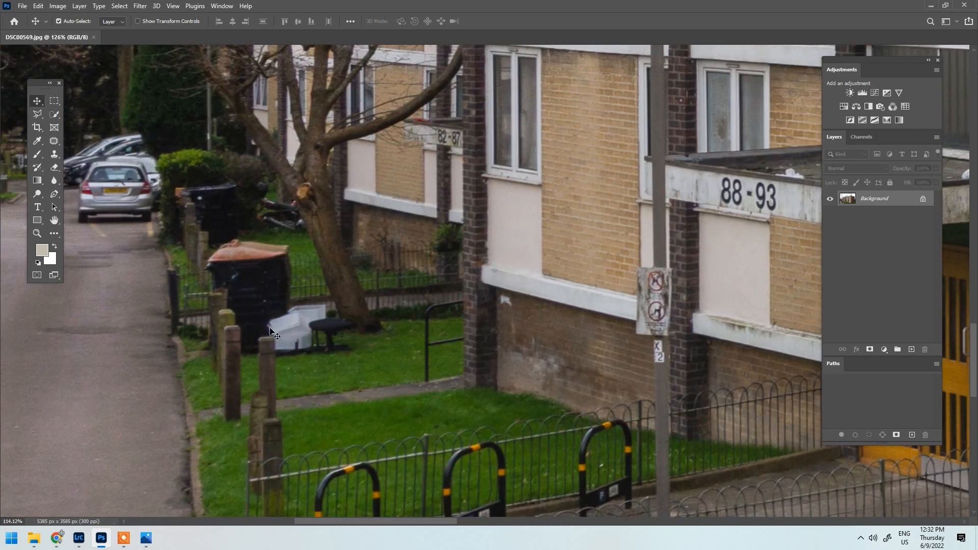
scroll(283, 324, "down", 5)
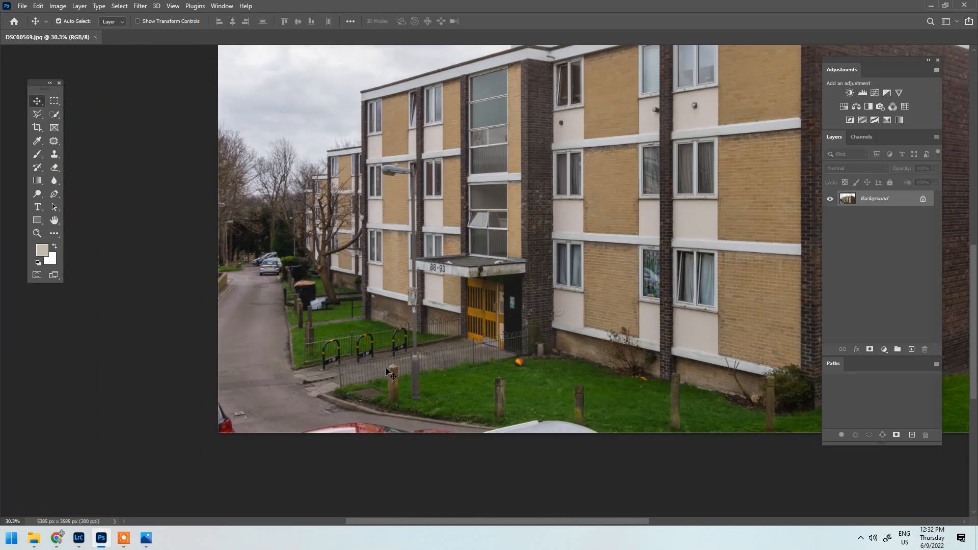
Inspect the cut-off cars along the photo's bottom edge and check the building facade and overall brightness.
scroll(176, 416, "up", 1)
scroll(176, 415, "up", 1)
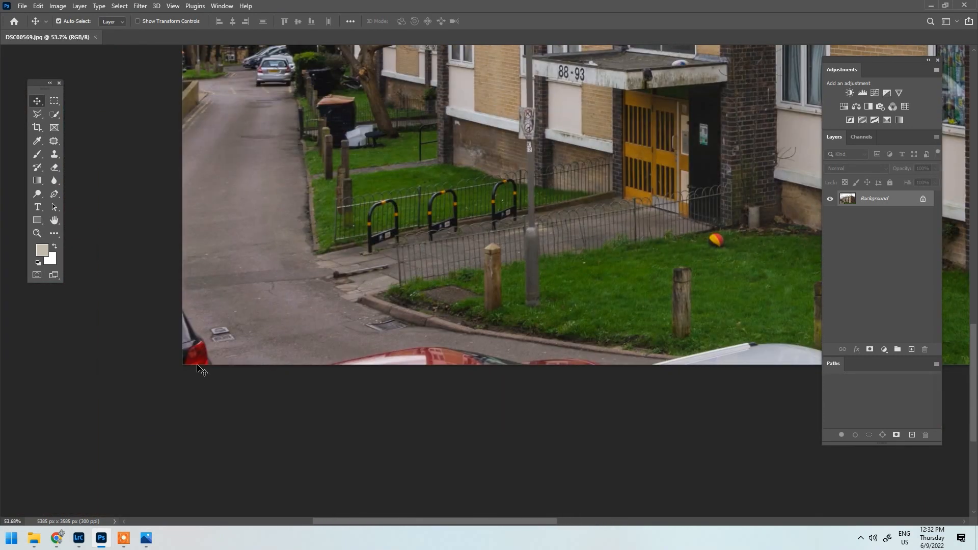
left_click_drag(385, 347, 252, 346)
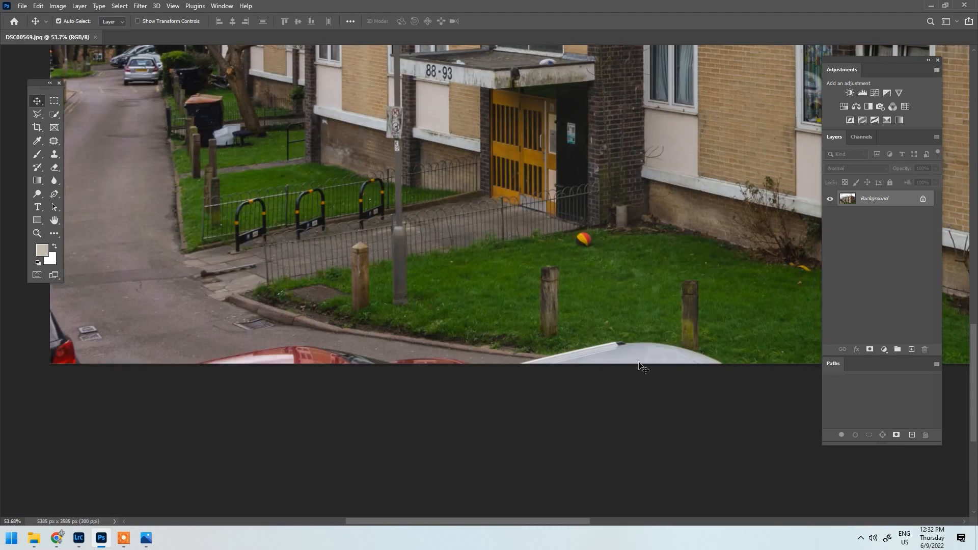
scroll(478, 372, "down", 1)
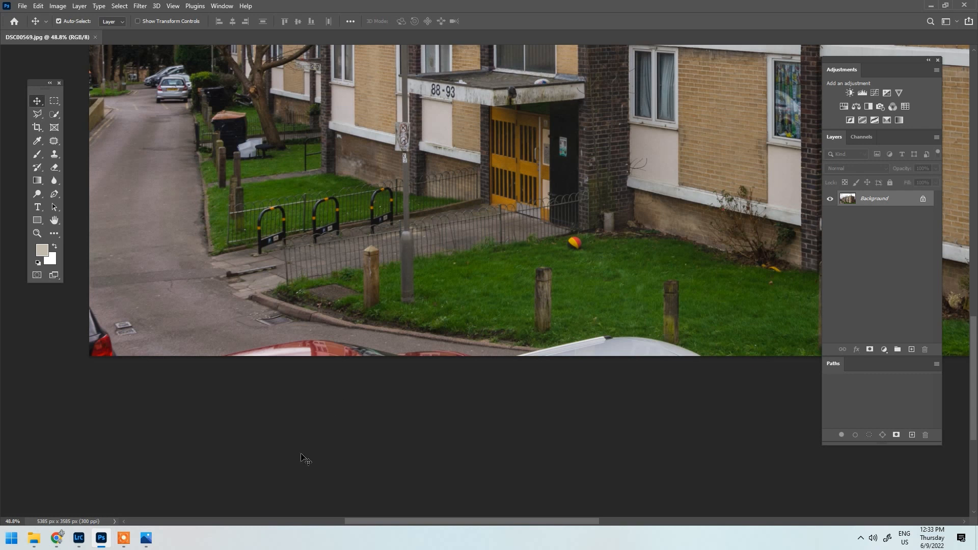
scroll(594, 327, "down", 8)
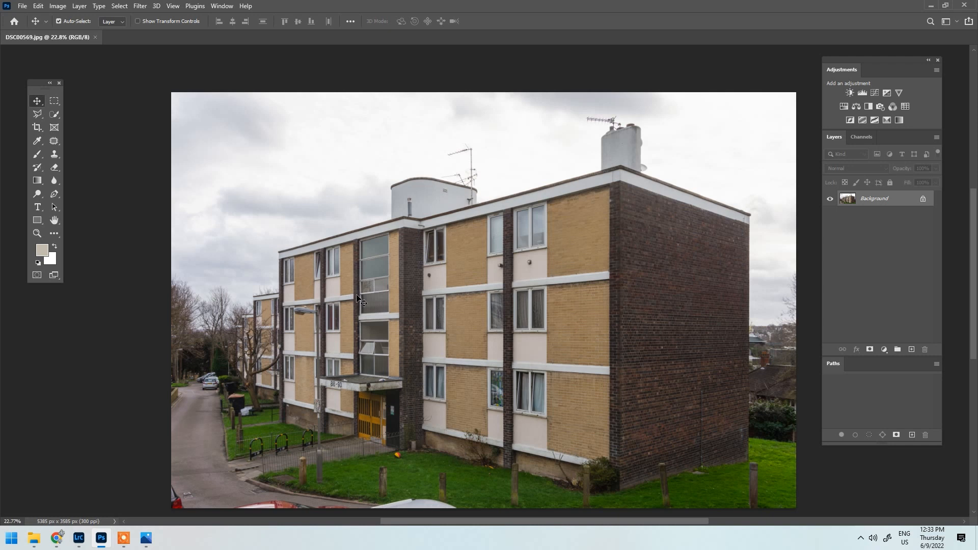
scroll(362, 298, "up", 4)
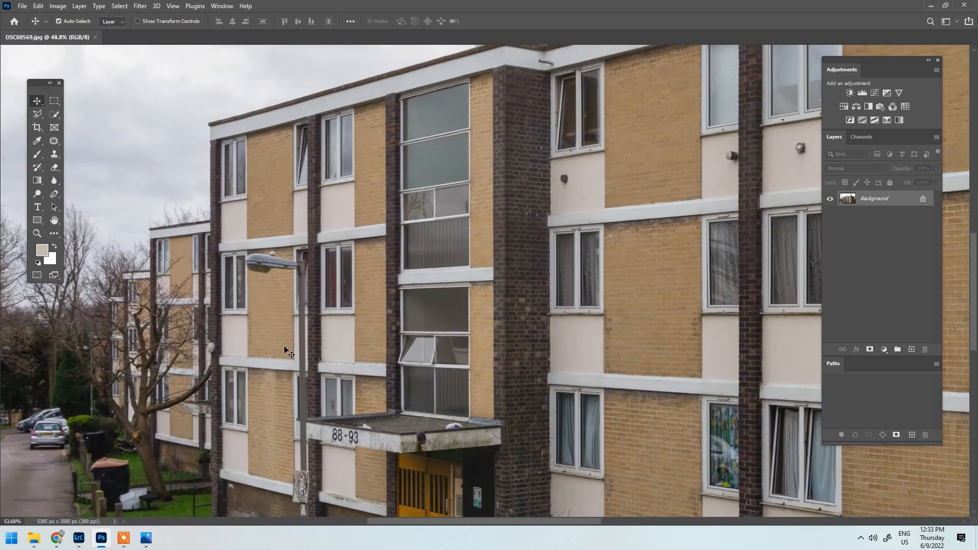
scroll(330, 332, "down", 2)
scroll(330, 333, "down", 3)
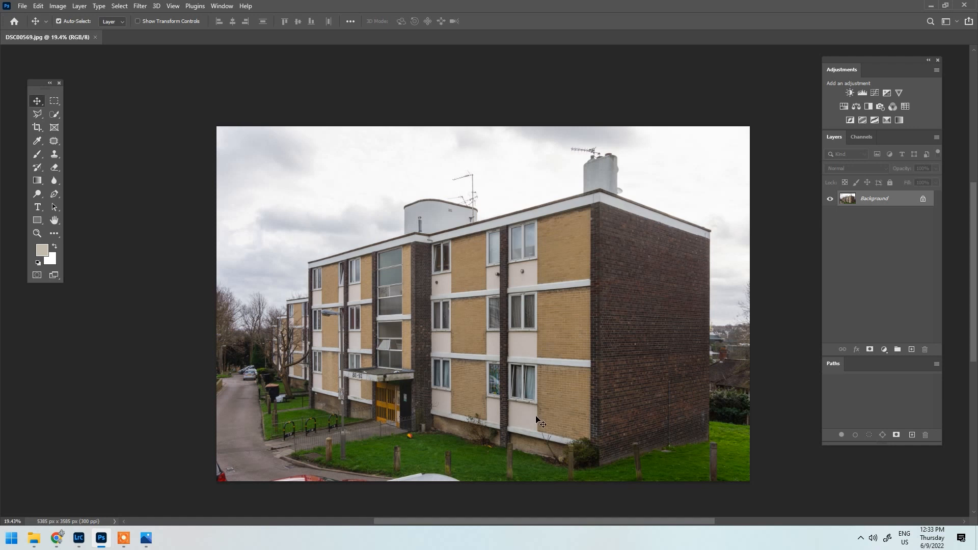
scroll(560, 291, "up", 3)
scroll(529, 308, "down", 3)
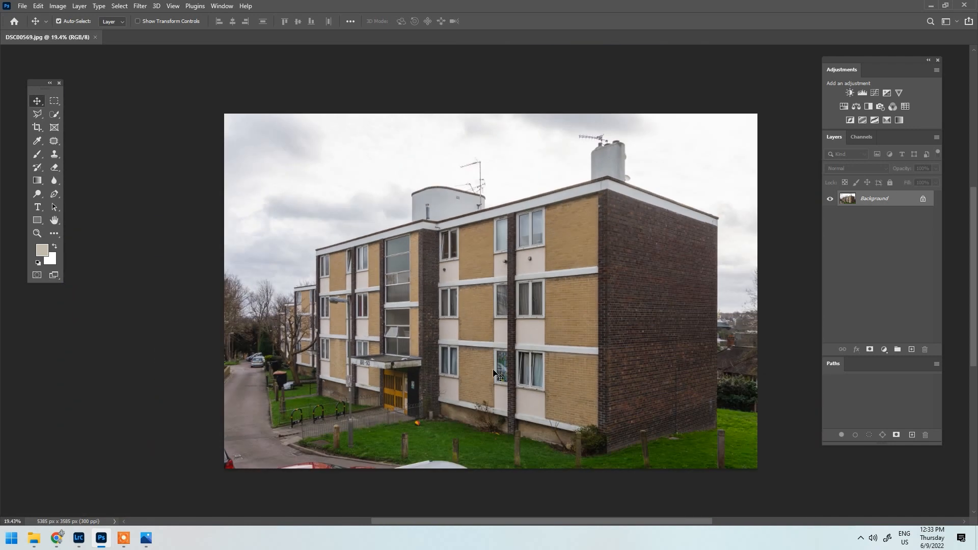
Add a Brightness/Contrast adjustment layer above the photo and raise its brightness to 23.
left_click(885, 349)
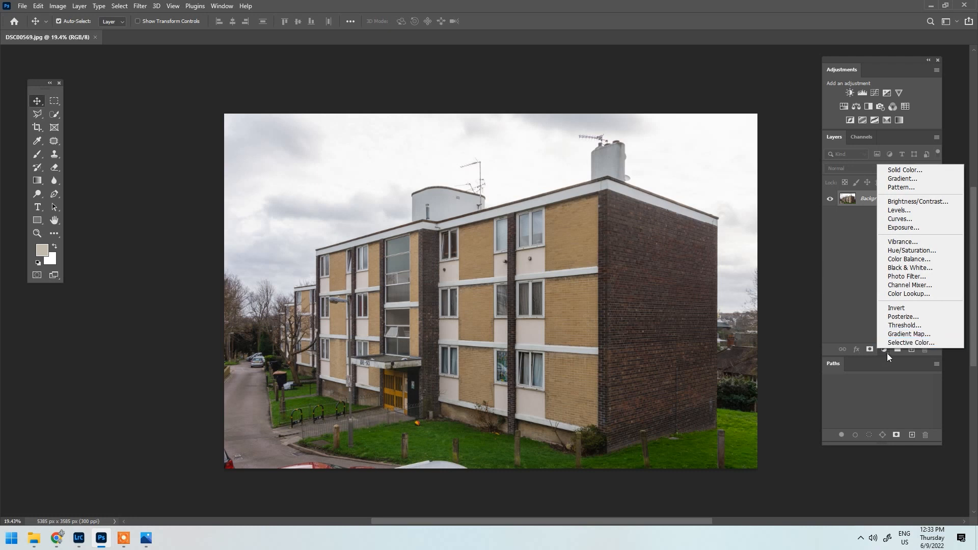
left_click(887, 353)
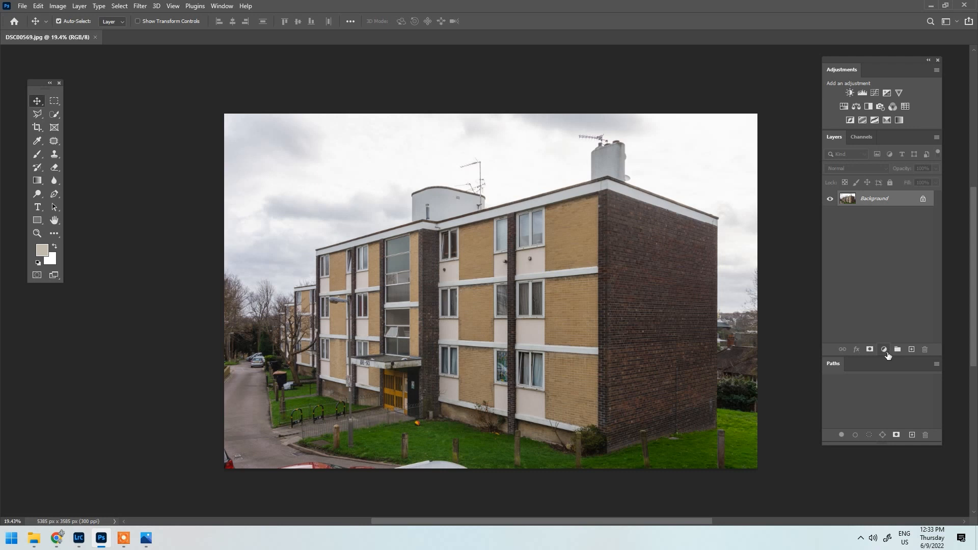
left_click(886, 352)
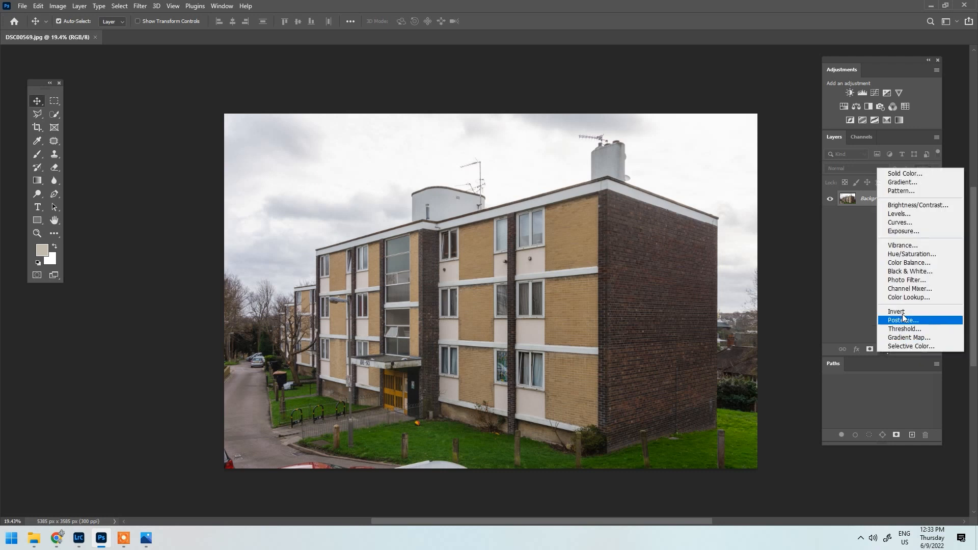
left_click(922, 204)
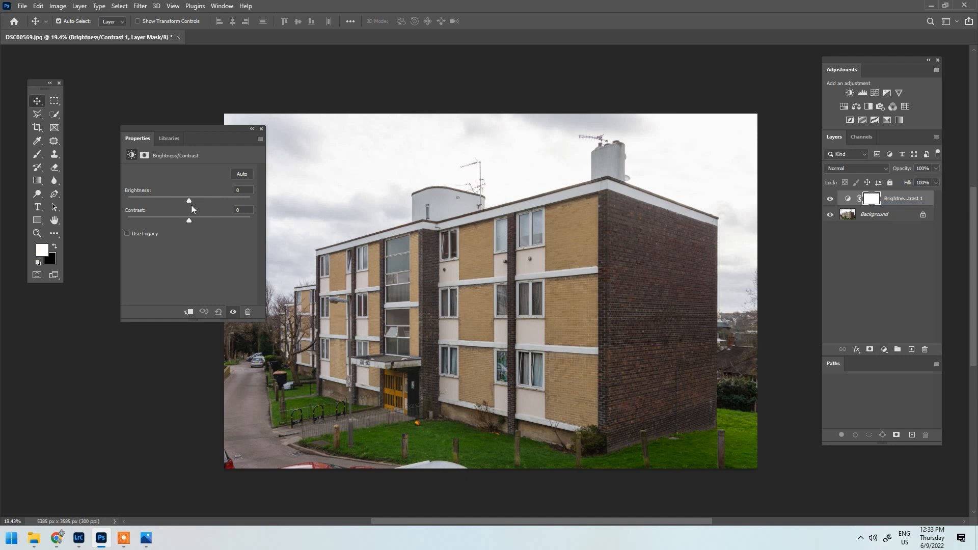
left_click_drag(188, 199, 198, 199)
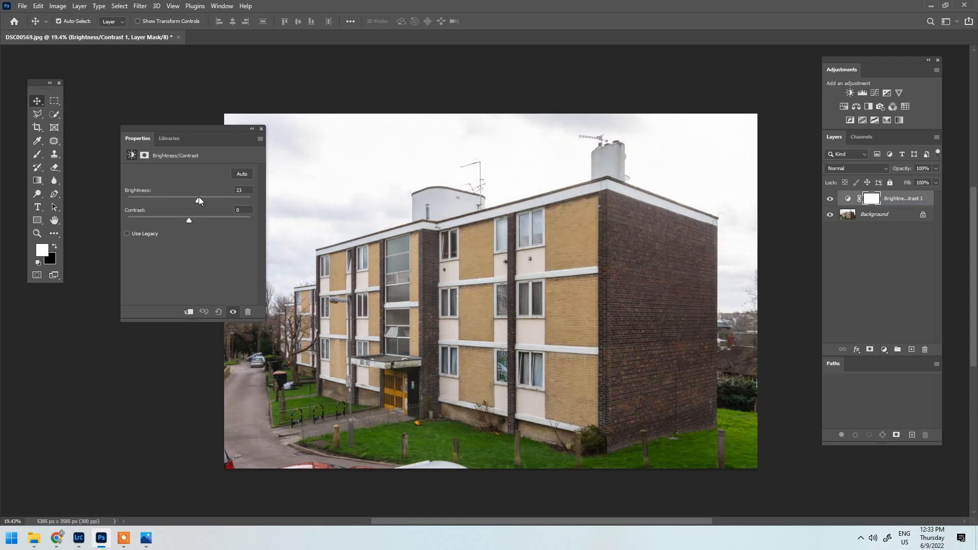
left_click(261, 129)
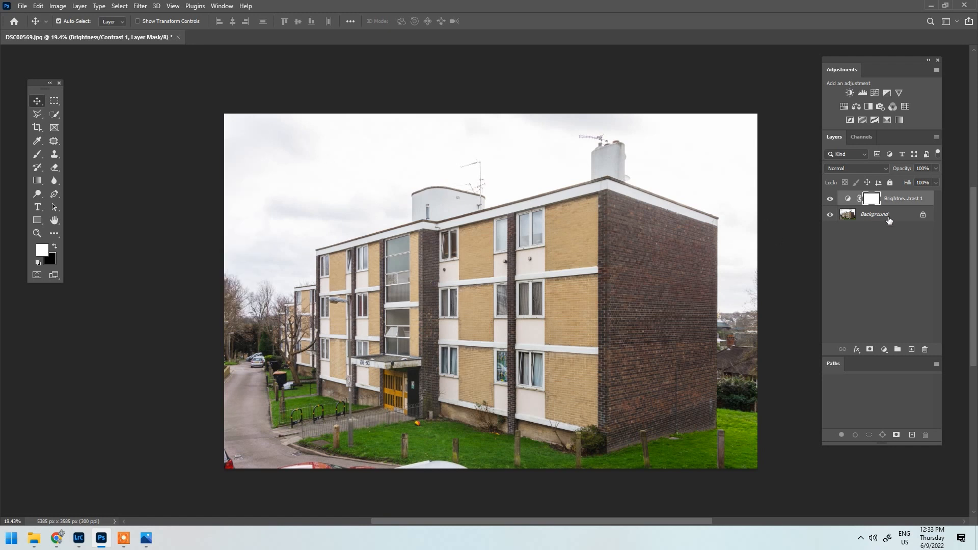
Invert the Brightness/Contrast layer's mask to black so the brightening is hidden.
key("ctrl+i")
key("ctrl+i")
key("ctrl+i")
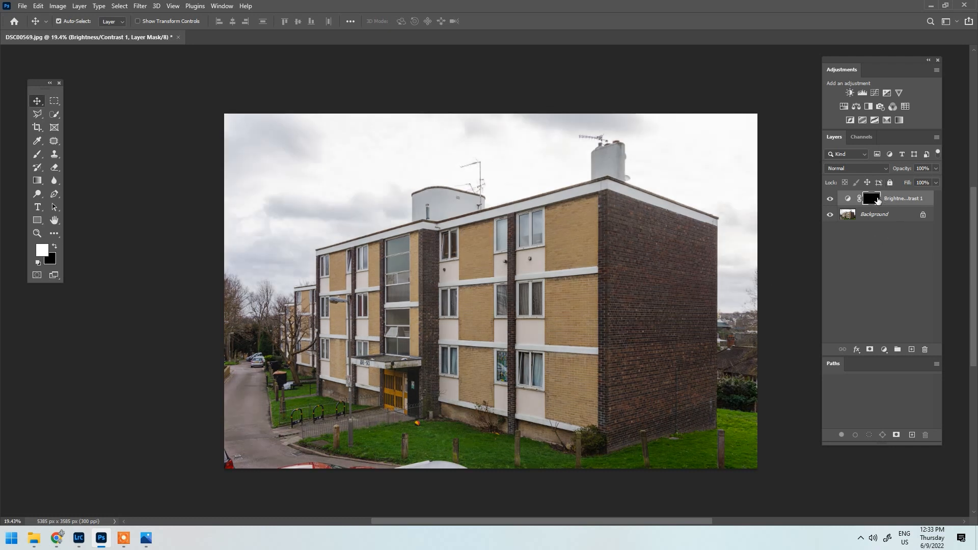
key("ctrl+i")
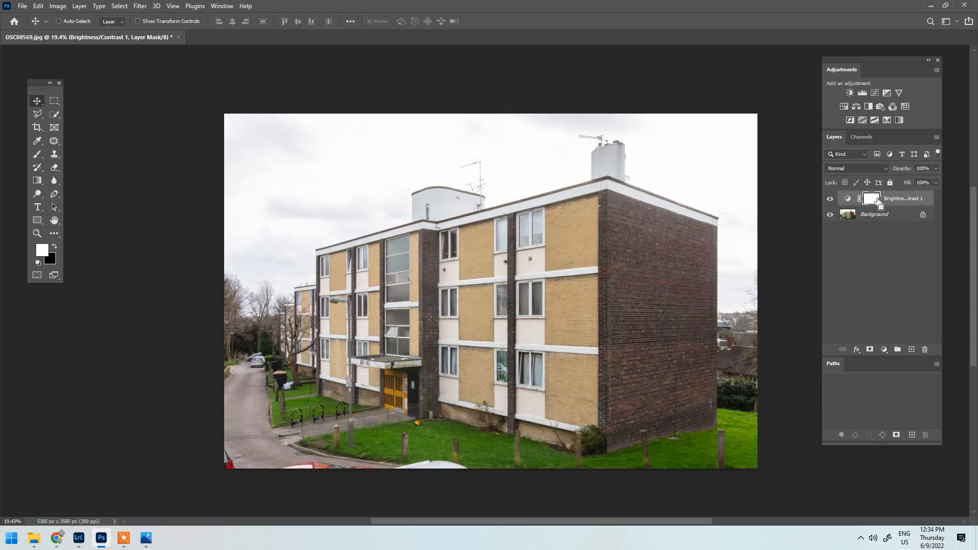
key("ctrl+i")
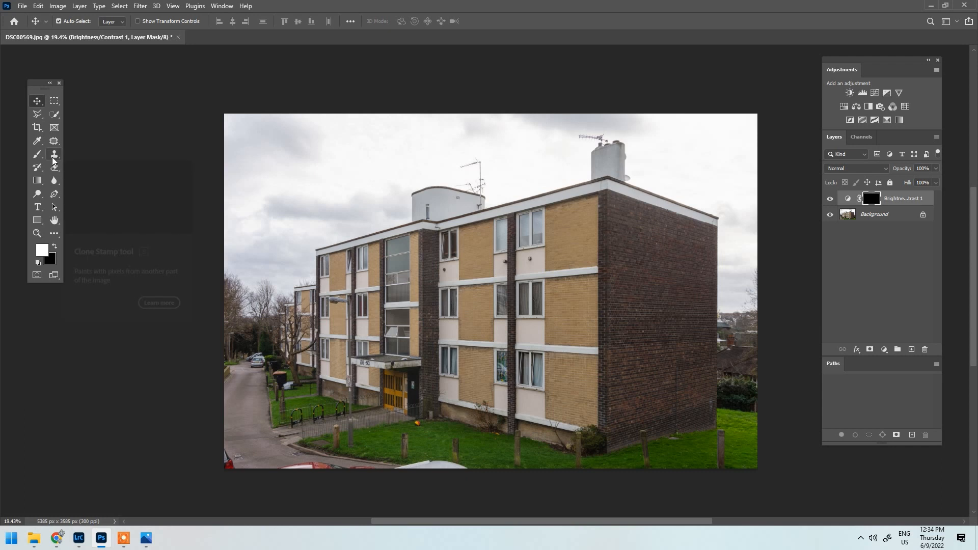
Choose the Brush tool at 12% opacity with white and start painting the building into the mask at size 1000.
left_click(40, 156)
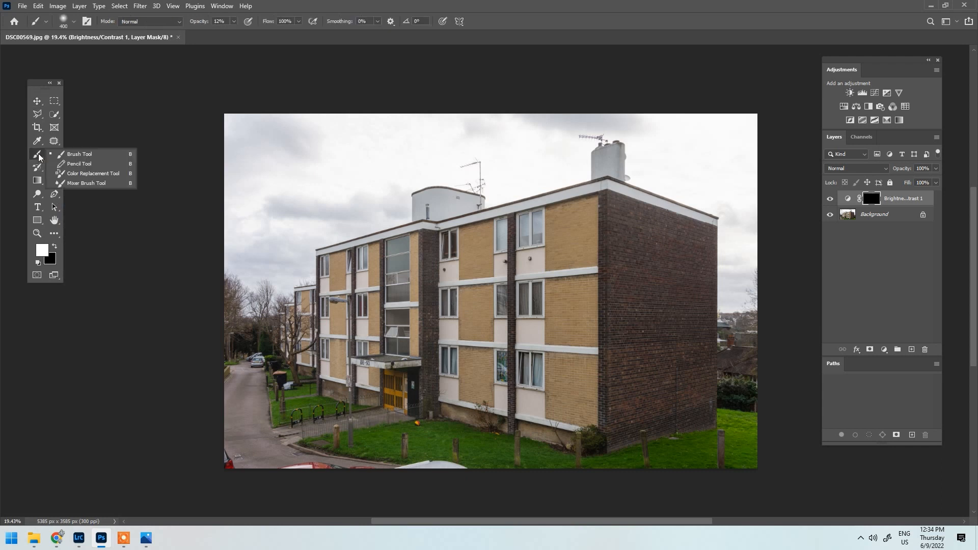
left_click(63, 155)
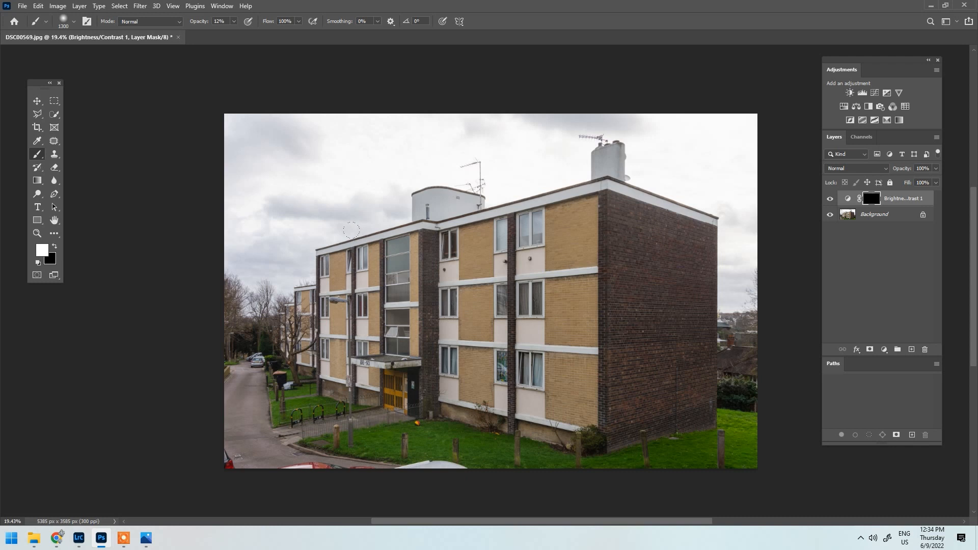
key("bracketright")
key("bracketright")
key("bracketright")
key("bracketright")
key("bracketleft")
key("bracketleft")
scroll(630, 265, "up", 1)
key("bracketleft")
key("bracketleft")
key("bracketleft")
key("bracketleft")
key("bracketleft")
key("bracketleft")
key("bracketleft")
scroll(542, 297, "up", 1)
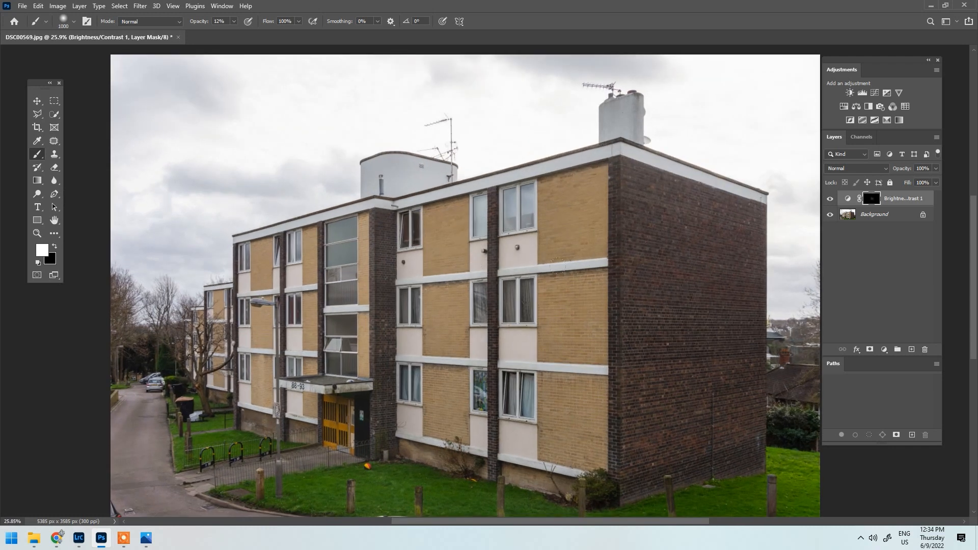
Enlarge the brush to 1700 and paint the mask over the dark brick side wall to brighten it.
key("bracketright")
key("bracketright")
key("bracketright")
key("bracketright")
key("bracketright")
key("bracketright")
key("bracketright")
left_click_drag(668, 271, 733, 347)
scroll(725, 374, "down", 4)
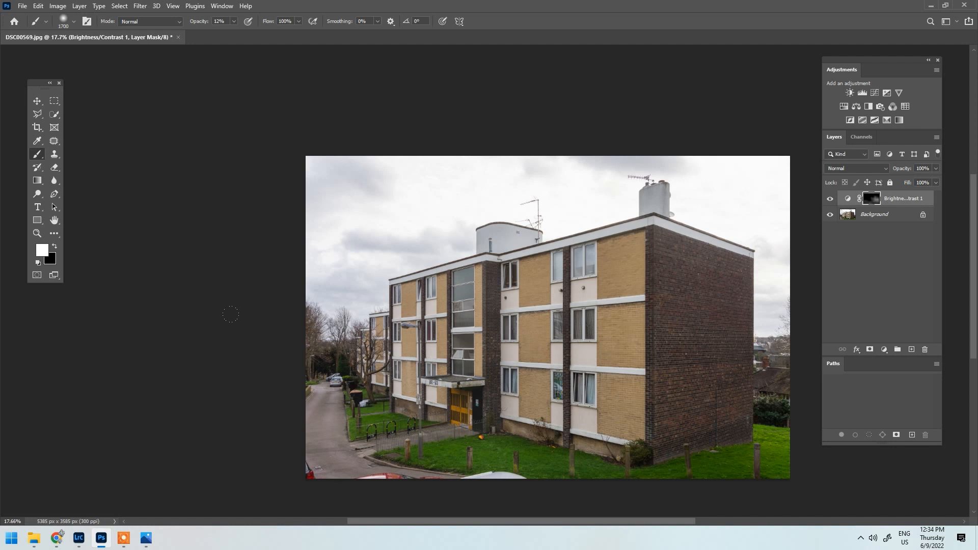
Paint further areas of the building and foreground into the mask, using brush sizes of 1600 and 2400.
key("bracketright")
key("bracketright")
key("bracketright")
key("bracketright")
key("bracketleft")
key("bracketleft")
key("bracketleft")
key("bracketleft")
key("bracketleft")
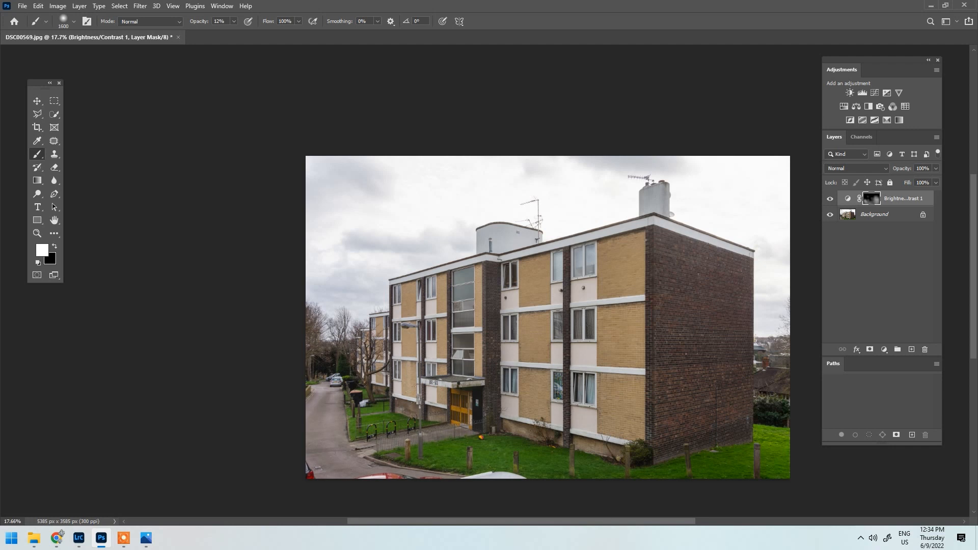
key("bracketleft")
key("bracketleft")
key("bracketleft")
key("bracketright")
key("bracketright")
key("bracketright")
key("bracketright")
key("bracketright")
key("bracketright")
key("bracketright")
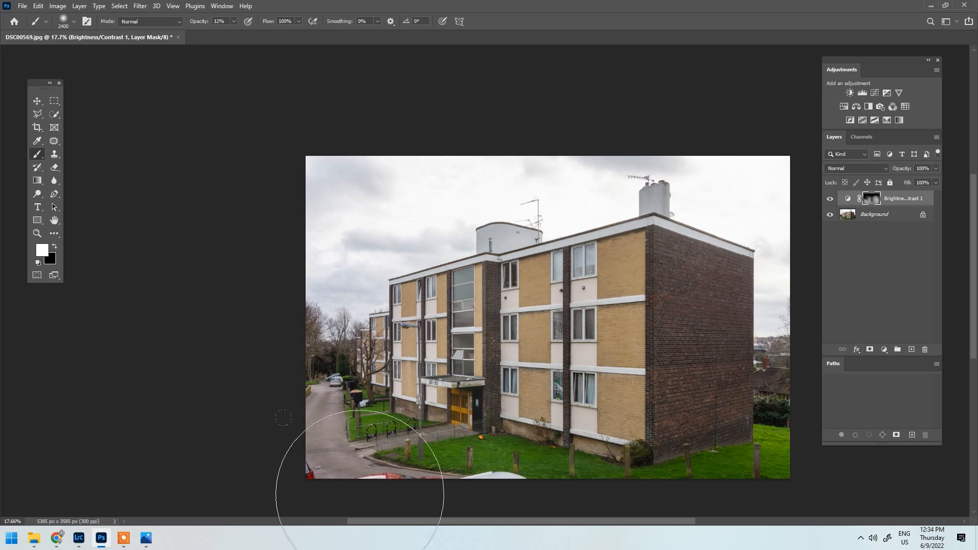
Compare the photo with and without the brightening by toggling the Brightness/Contrast layer's visibility.
left_click(829, 198)
left_click(829, 198)
left_click(830, 199)
left_click(830, 199)
left_click(829, 200)
left_click(828, 200)
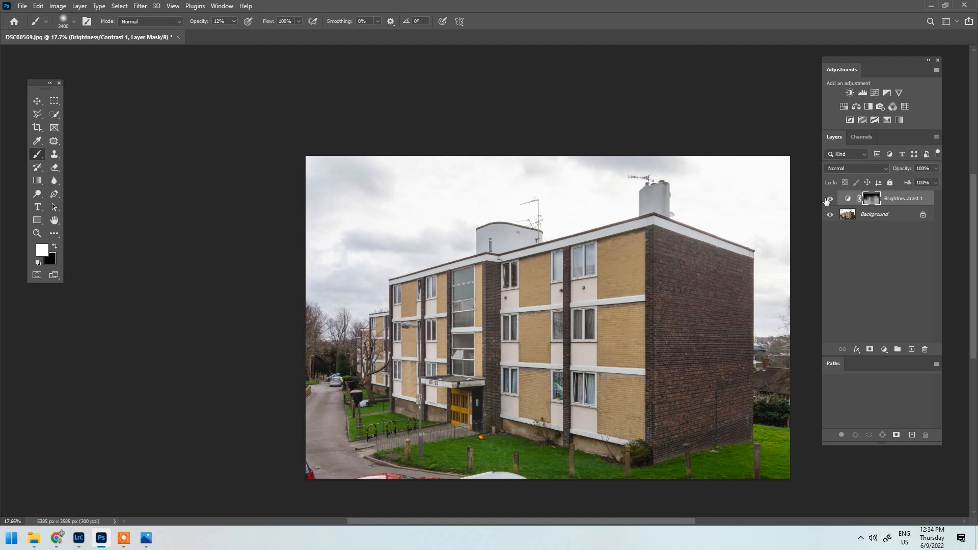
Merge the Brightness/Contrast adjustment layer down into the background.
right_click(899, 198)
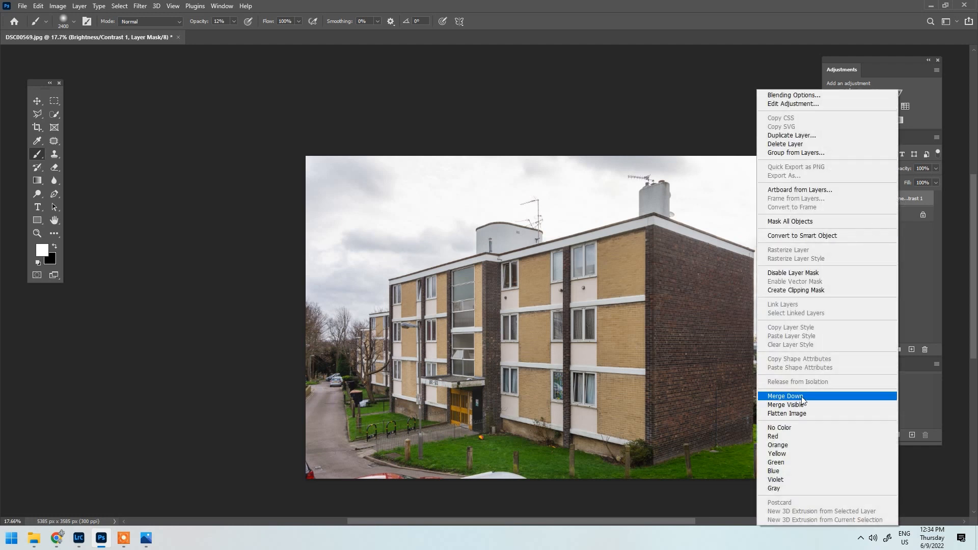
left_click(787, 396)
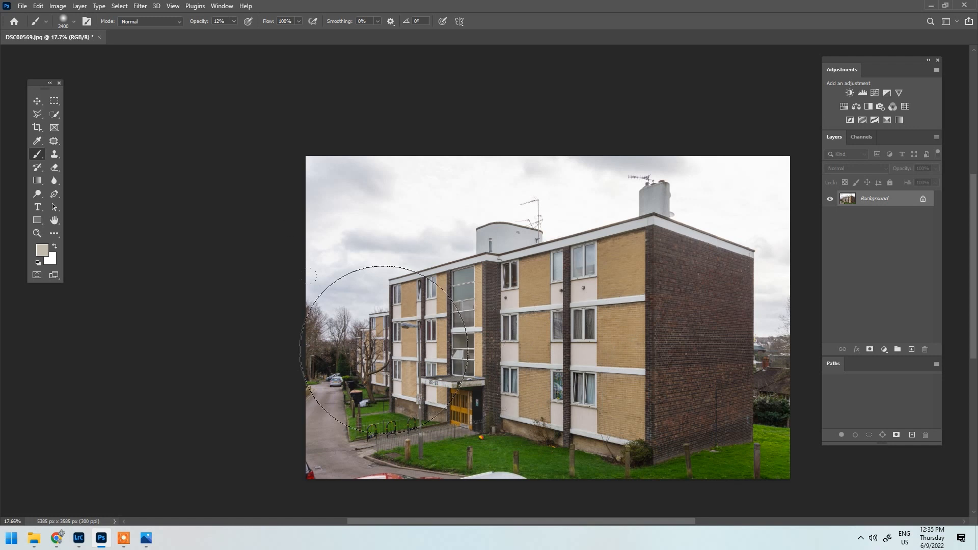
Examine the brightened building close up and in full view.
scroll(337, 290, "up", 2)
scroll(336, 293, "up", 1)
scroll(807, 279, "down", 2)
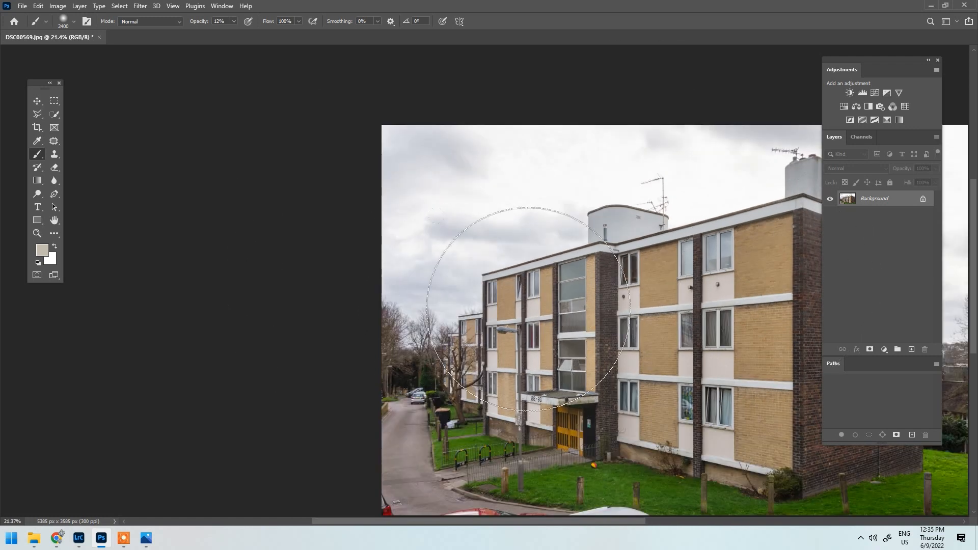
scroll(533, 309, "down", 1)
scroll(566, 324, "up", 1)
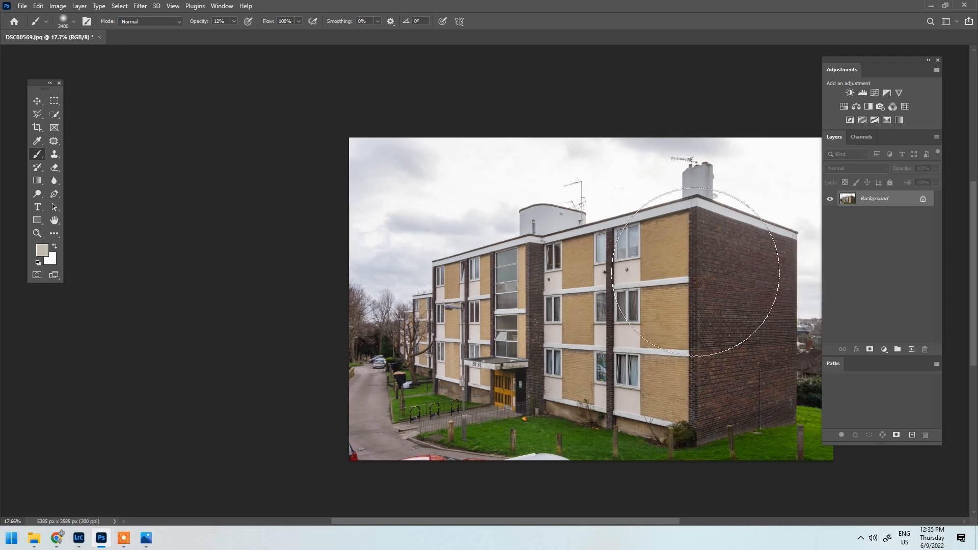
scroll(604, 216, "down", 1)
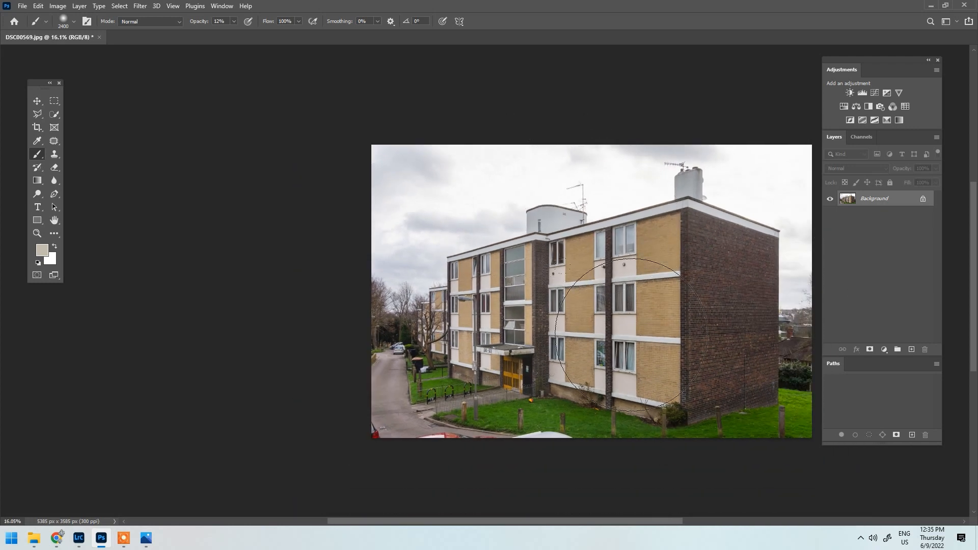
scroll(593, 307, "up", 1)
scroll(593, 308, "up", 4)
scroll(666, 296, "down", 7)
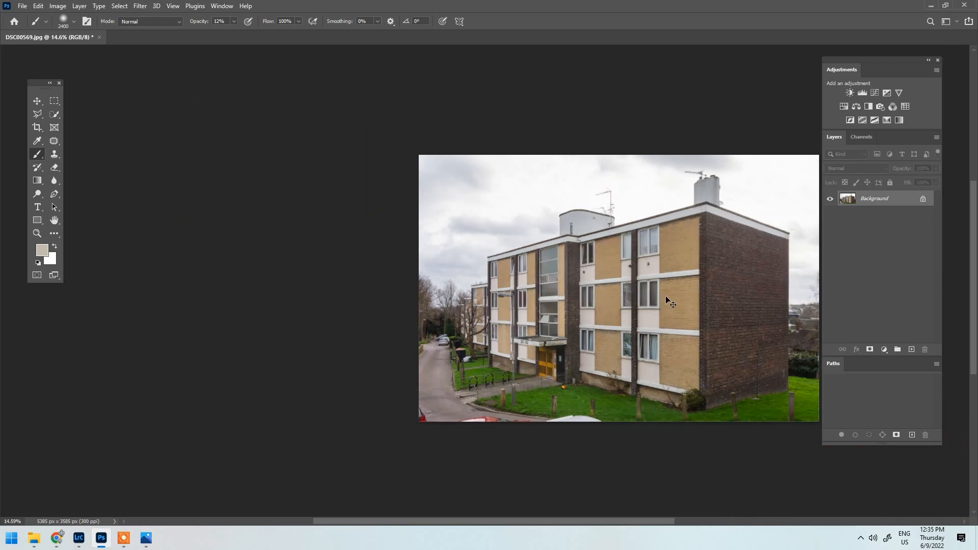
Duplicate the background as a new layer and start a Curves adjustment with a point sampled from the facade's white band.
key("ctrl+j")
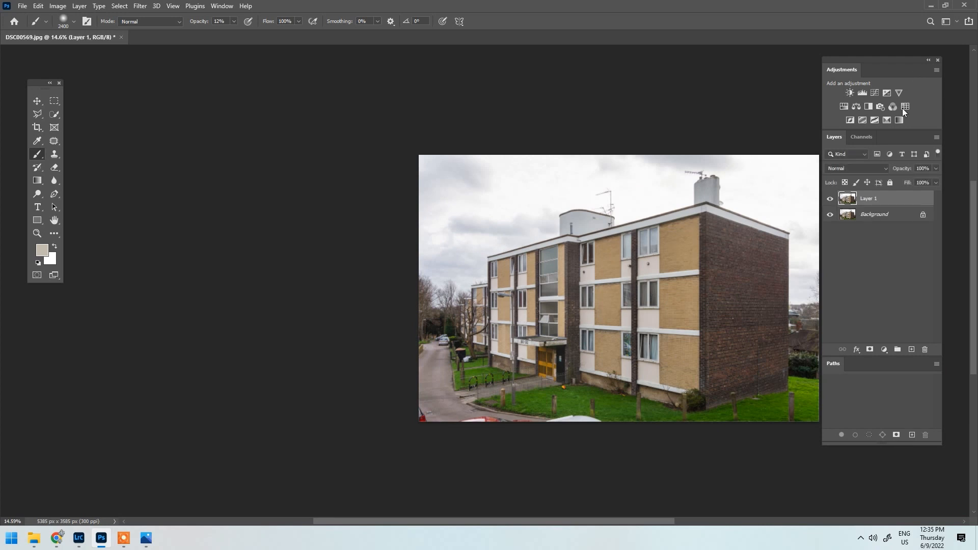
key("ctrl+m")
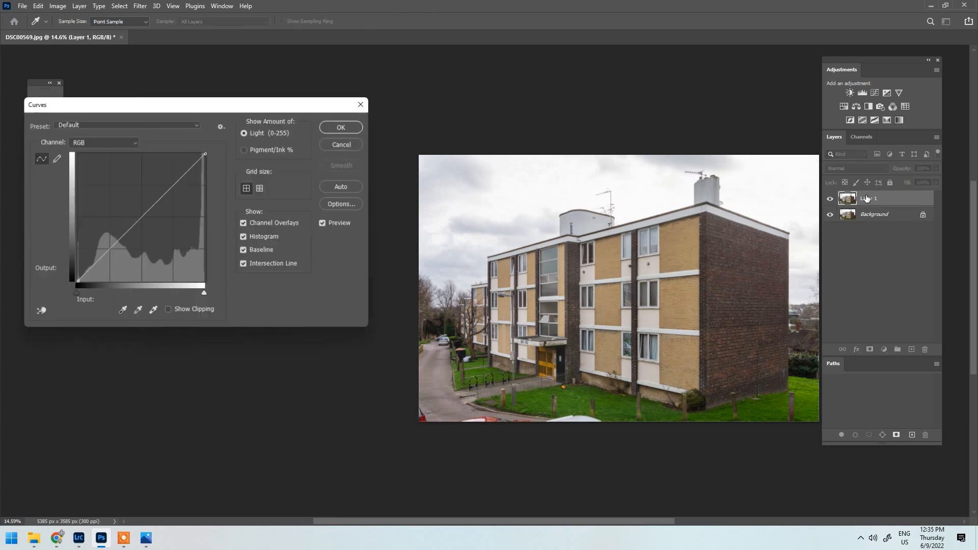
left_click_drag(254, 96, 253, 95)
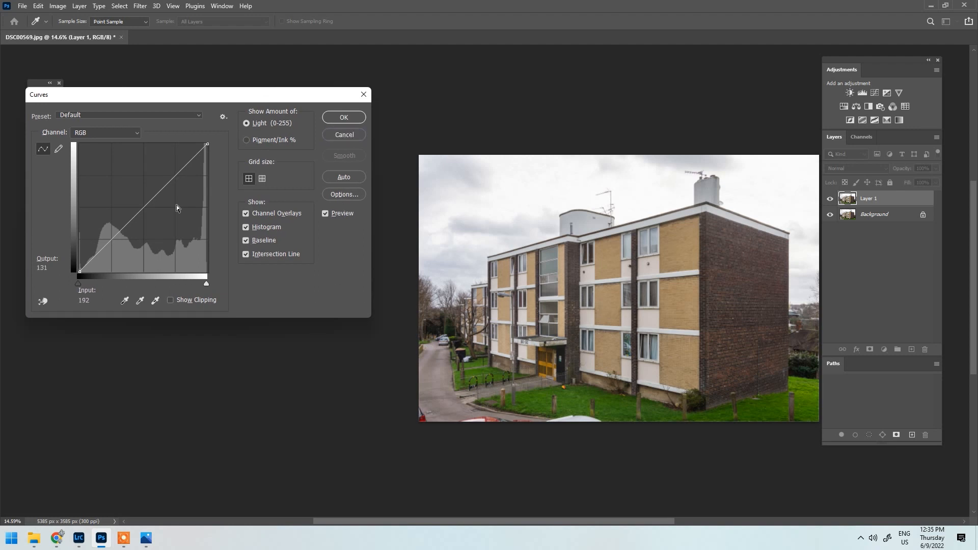
left_click_drag(178, 104, 197, 98)
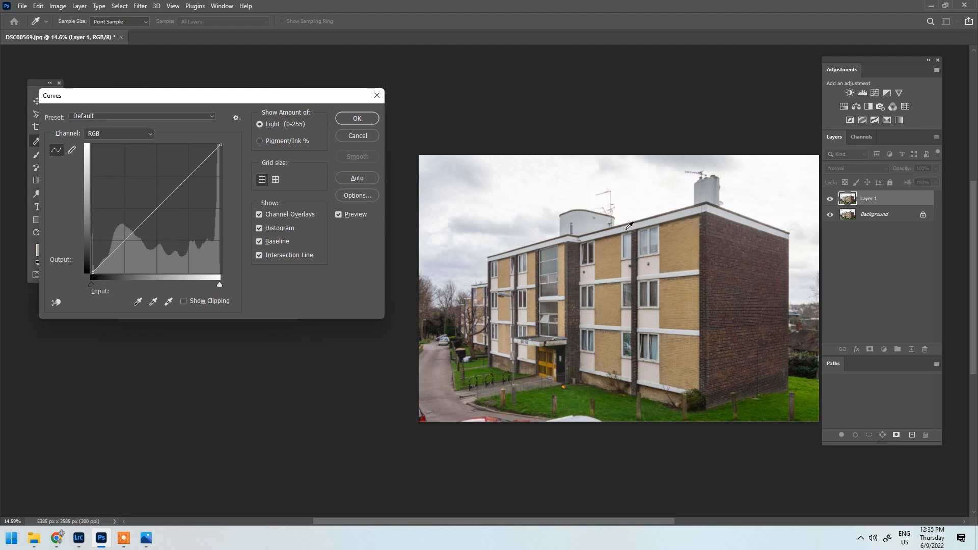
left_click(606, 280, "ctrl")
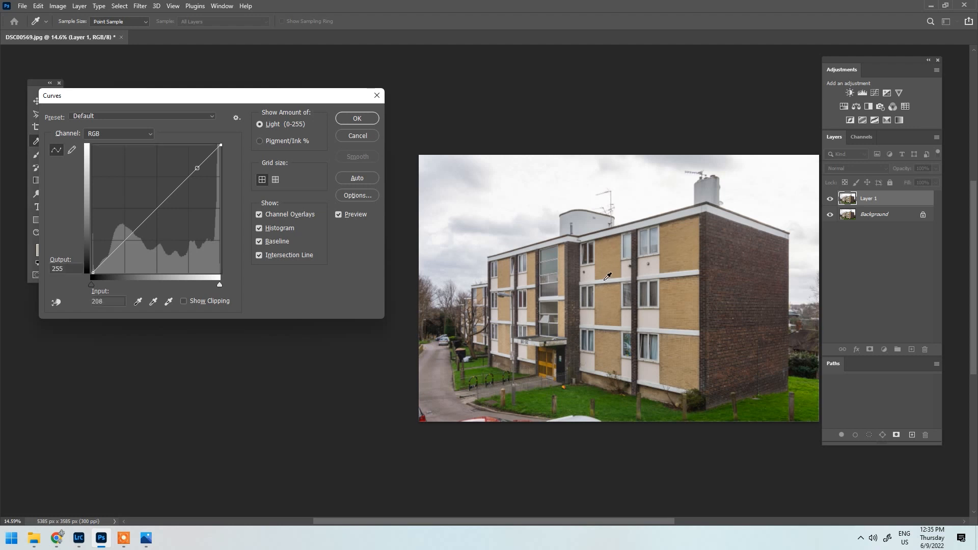
Compare the sampled point's values in the Red, Green and Blue curve channels.
left_click(131, 134)
left_click(121, 148)
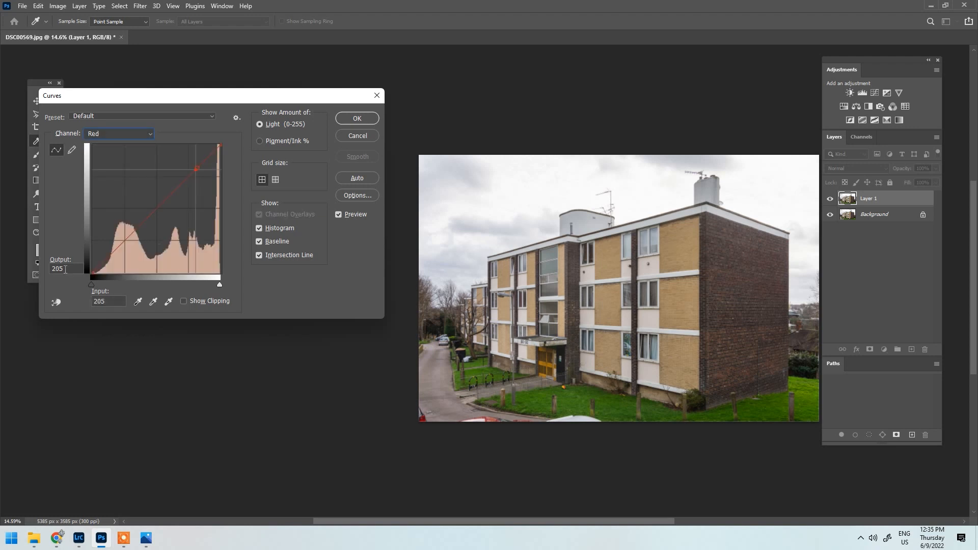
left_click(112, 137)
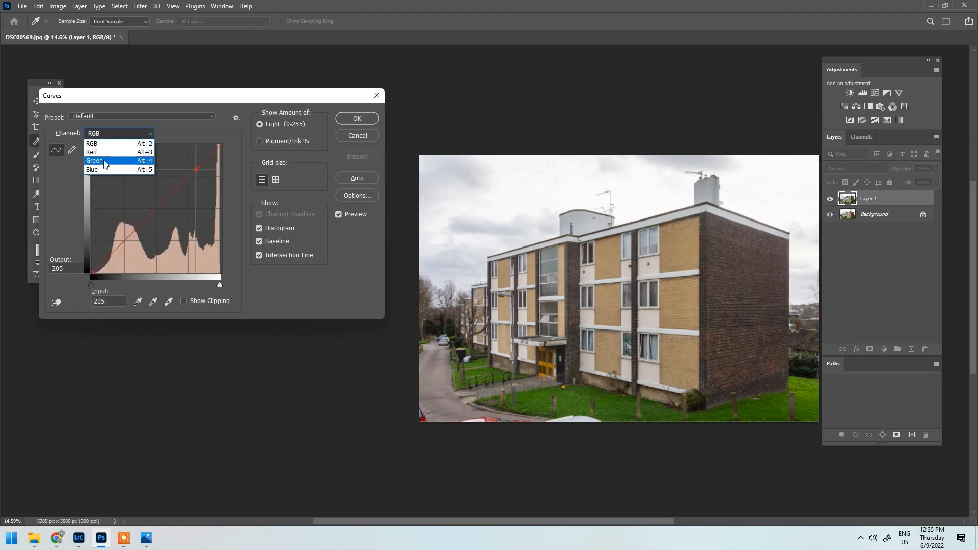
left_click(110, 159)
left_click(112, 133)
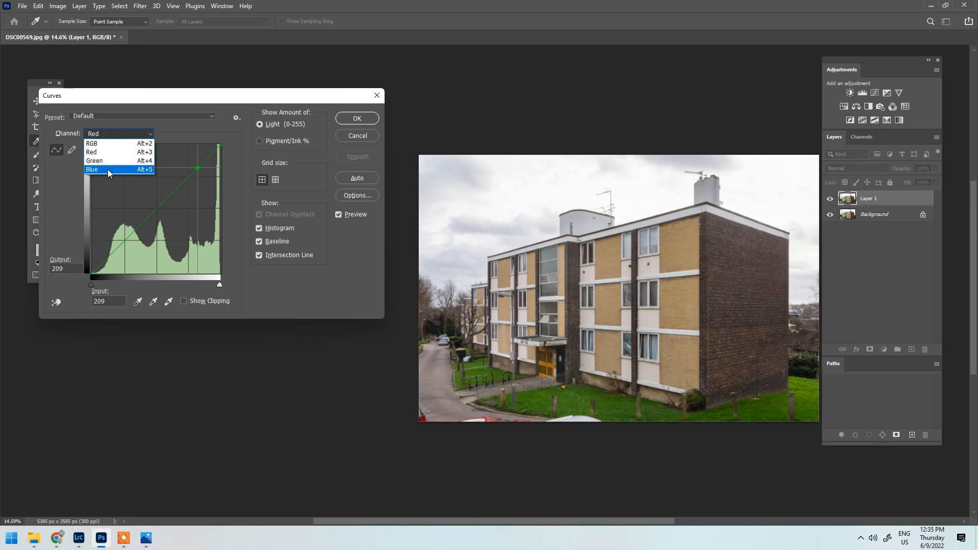
left_click(108, 169)
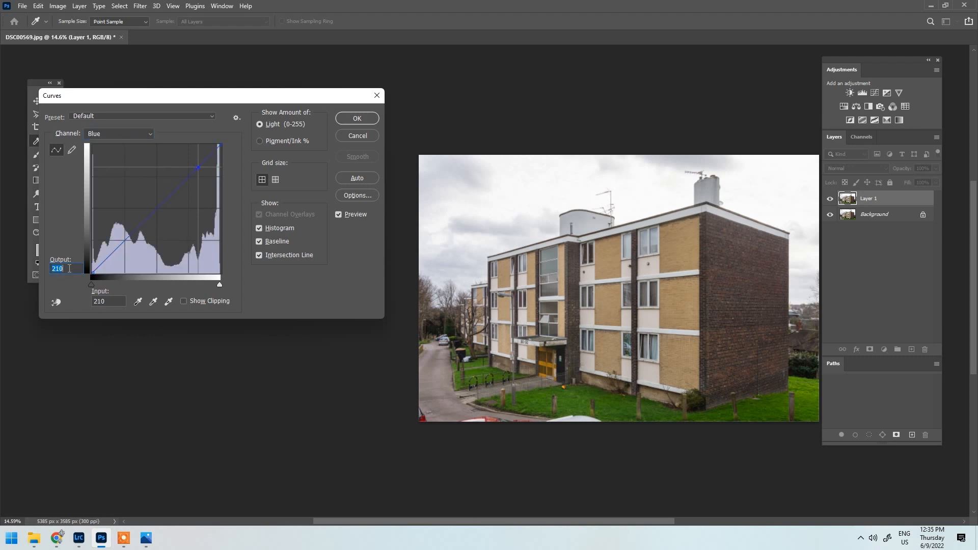
Set the sampled point's output to 210 in both the Green and Red channels and apply the curves.
left_click(112, 134)
left_click(112, 161)
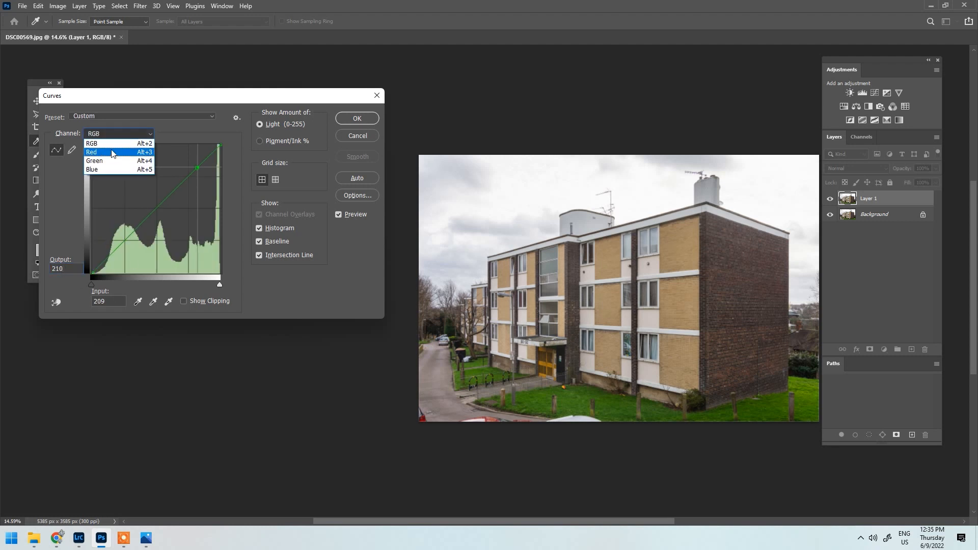
left_click(110, 153)
type("210")
left_click(358, 118)
Compare the photo with and without the colour correction by toggling Layer 1's visibility.
key("b")
scroll(815, 265, "up", 2)
left_click(830, 199)
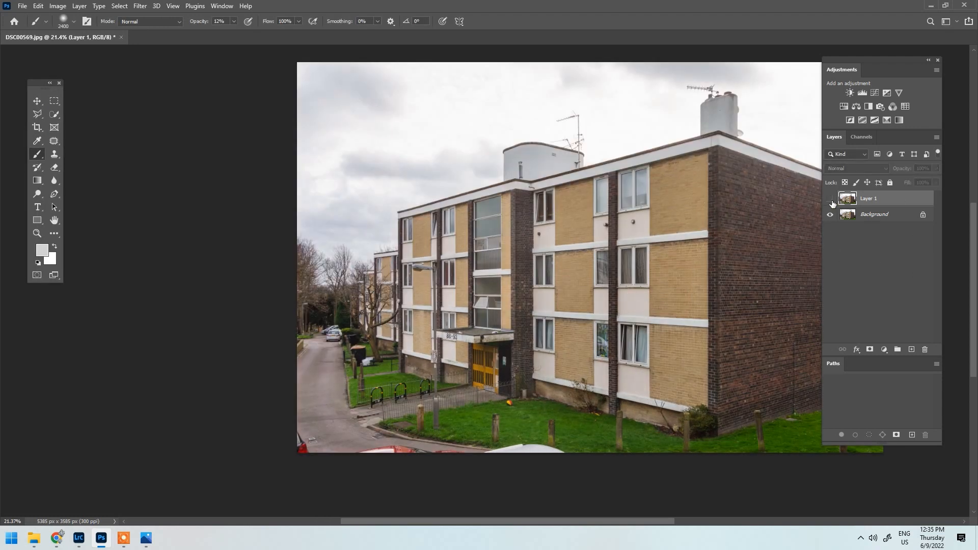
left_click(831, 200)
left_click_drag(679, 216, 596, 230)
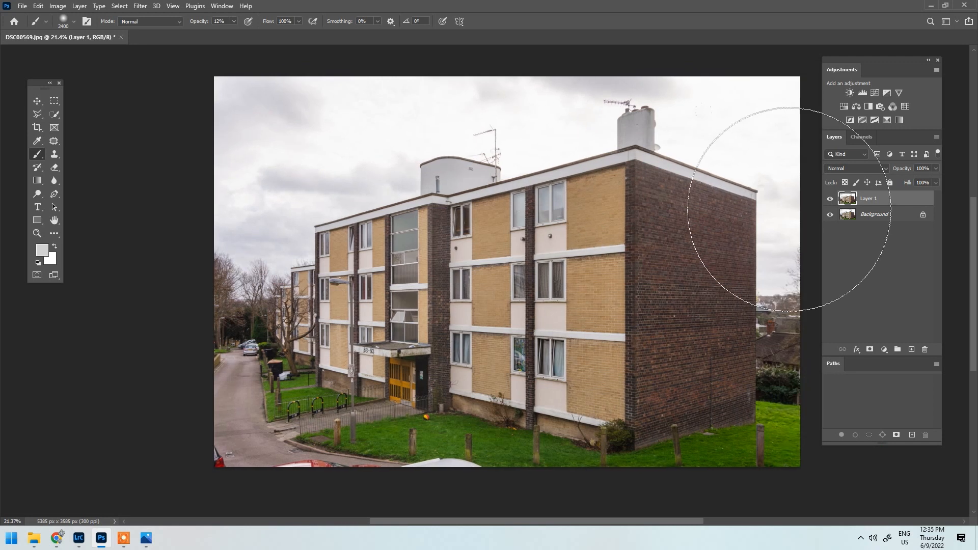
left_click(830, 199)
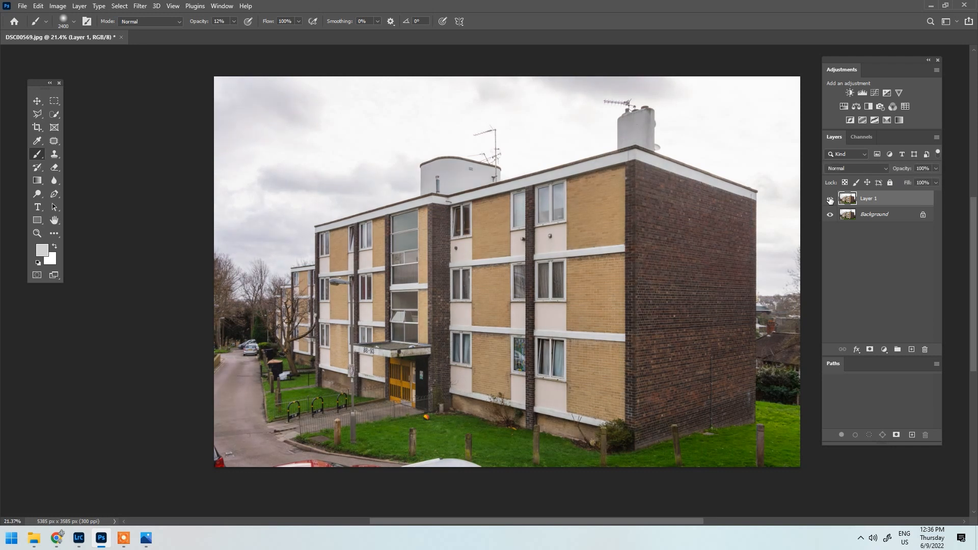
Hide Layer 1 behind a black mask and paint the facade around the stairwell back in with white at brush size 1300.
left_click(869, 349)
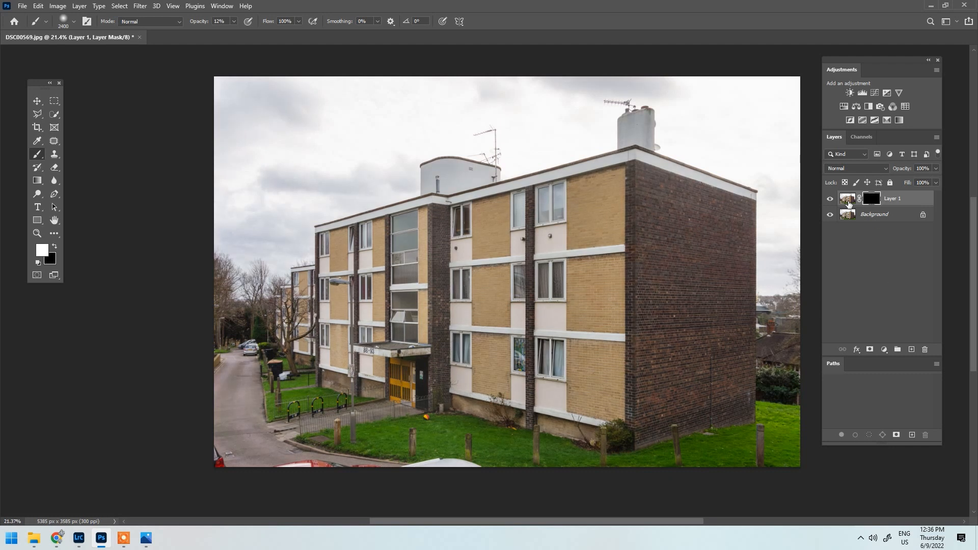
key("bracketleft")
key("bracketleft")
key("bracketleft")
key("bracketleft")
key("bracketleft")
key("bracketleft")
key("bracketleft")
key("bracketleft")
key("bracketleft")
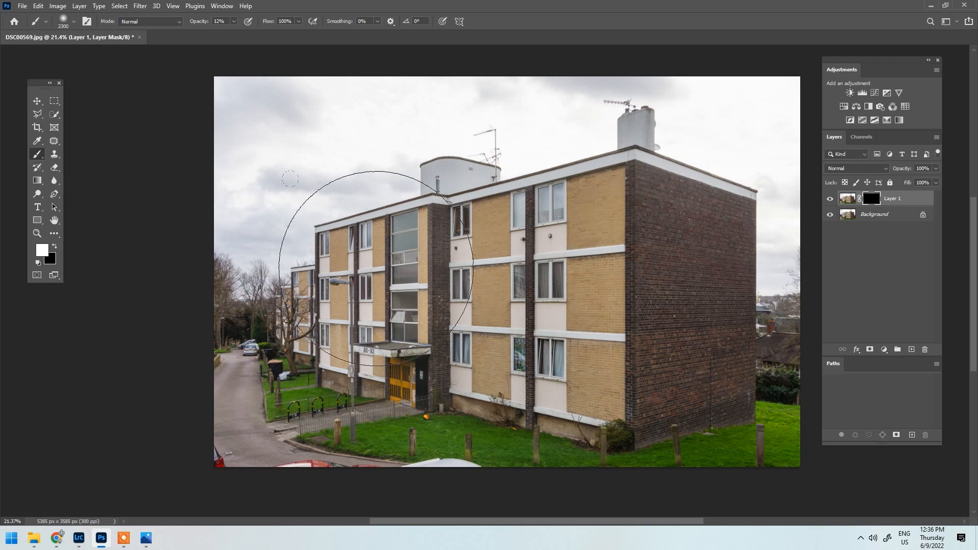
scroll(431, 246, "up", 4)
key("bracketleft")
key("bracketleft")
mouse_move(487, 227)
left_mouse_down()
mouse_move(464, 414)
mouse_move(451, 417)
left_mouse_up()
scroll(420, 415, "down", 4)
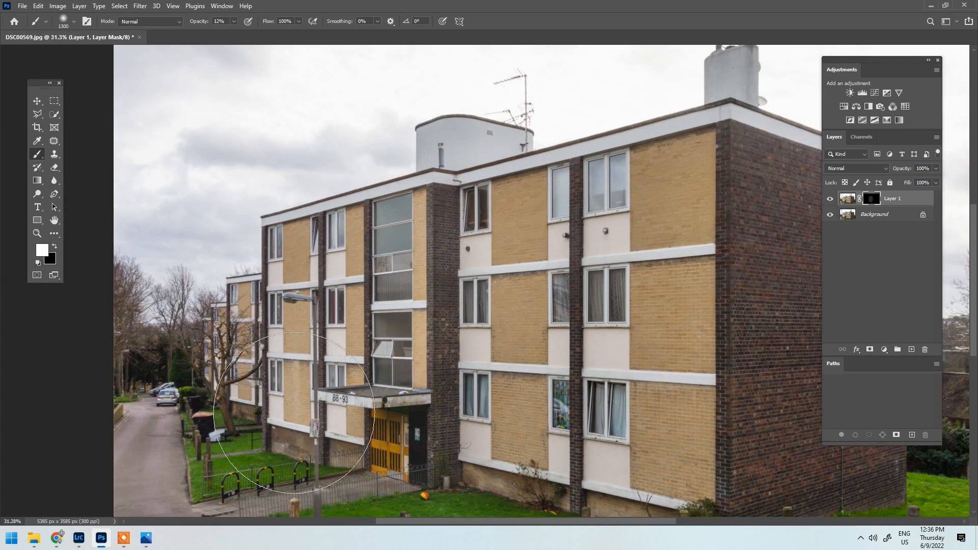
Paint further parts of the building into Layer 1's mask, using brush sizes of 900 and 2000.
key("bracketleft")
key("bracketleft")
key("bracketleft")
key("bracketleft")
scroll(522, 131, "down", 1)
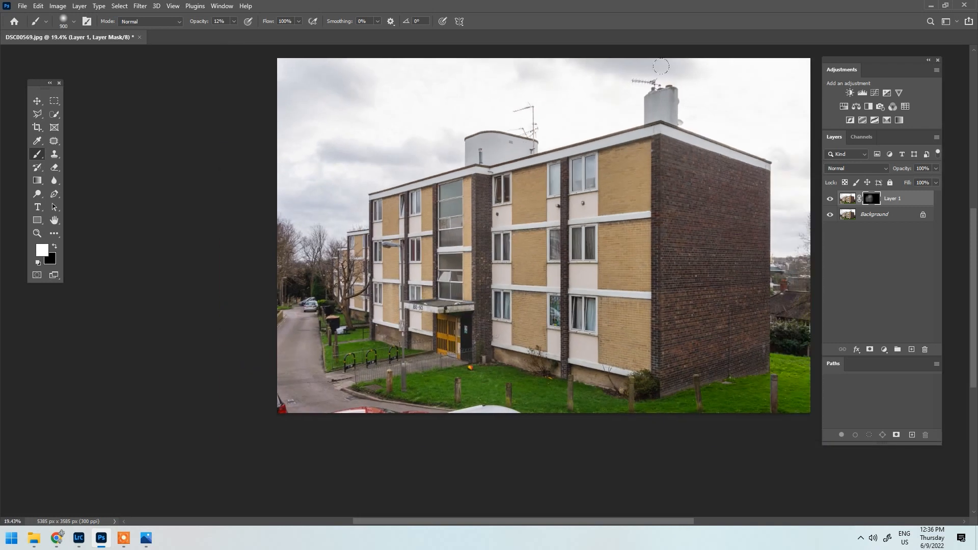
key("bracketright")
key("bracketright")
key("bracketright")
key("bracketright")
Check the masked colour correction by toggling Layer 1 and merge the layer down into the background.
left_click(829, 200)
right_click(902, 200)
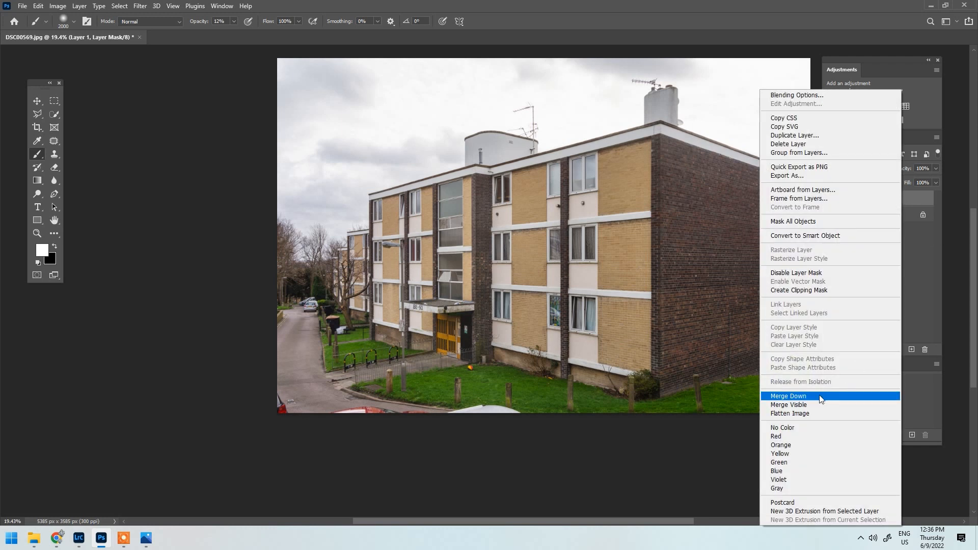
left_click(789, 396)
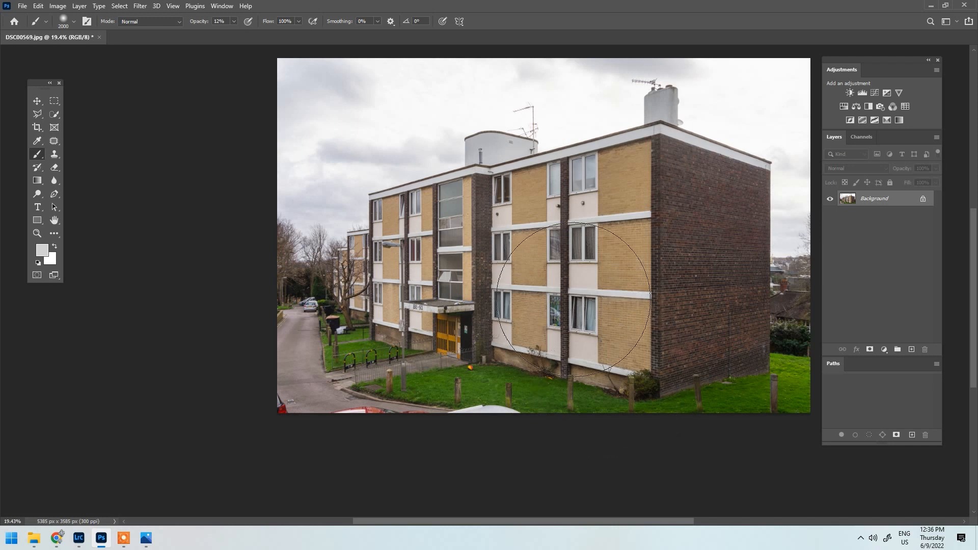
Duplicate the Background layer and cool the copy with the Camera Raw Filter, setting the temperature to -4.
scroll(428, 206, "up", 1)
left_click_drag(437, 213, 454, 227)
scroll(452, 228, "down", 1)
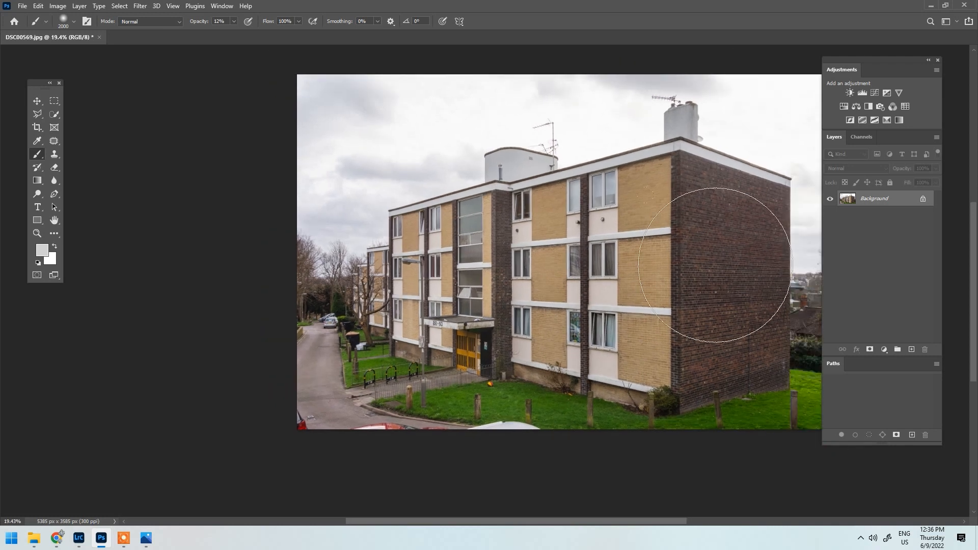
left_click_drag(869, 202, 915, 351)
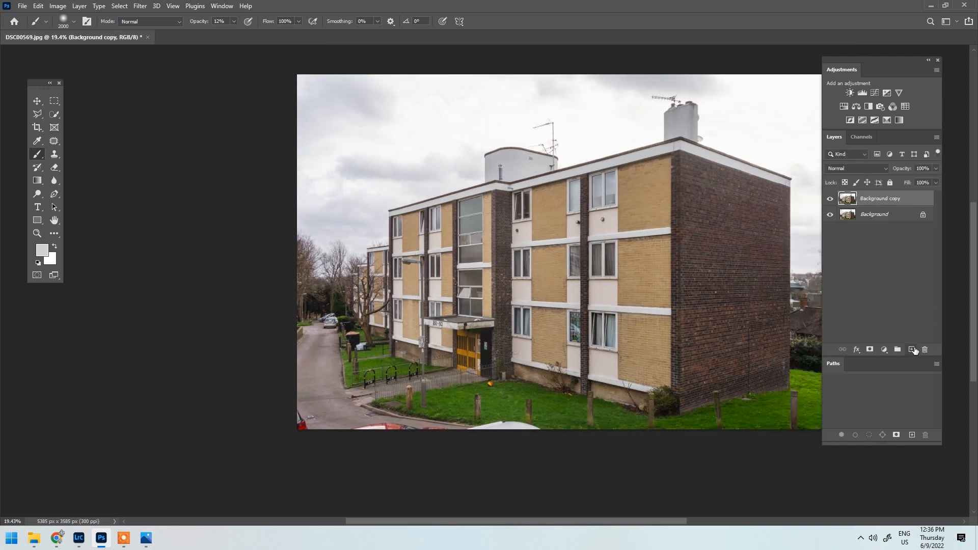
left_click(141, 7)
left_click(178, 82)
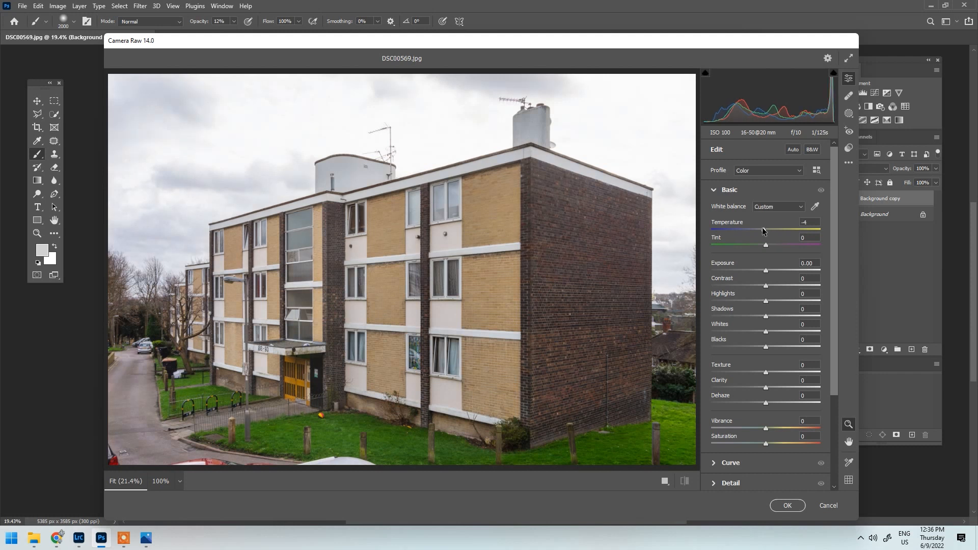
left_click_drag(766, 244, 766, 244)
left_click(785, 505)
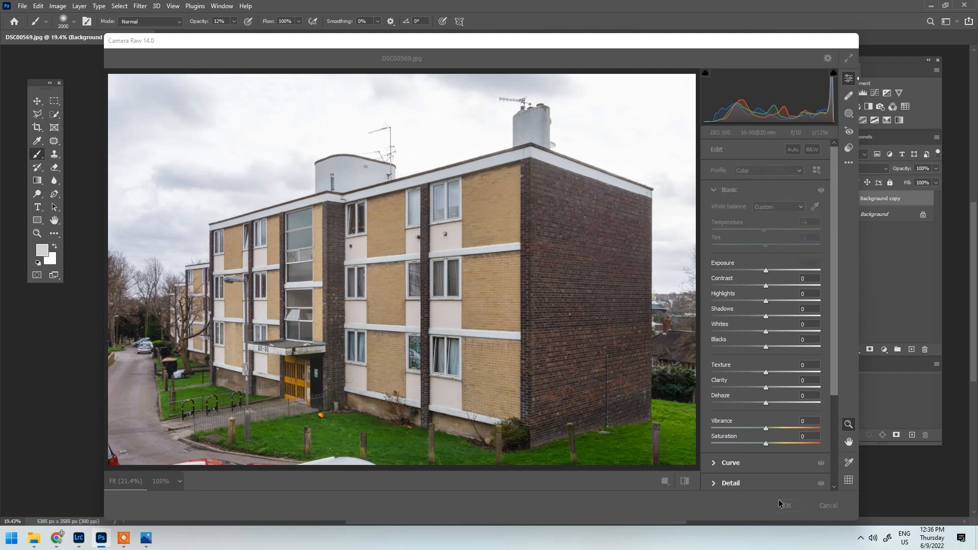
Blend the cooled copy into the sky by painting white on a black mask at brush sizes 2000 to 3000, and merge it down.
left_click(870, 349)
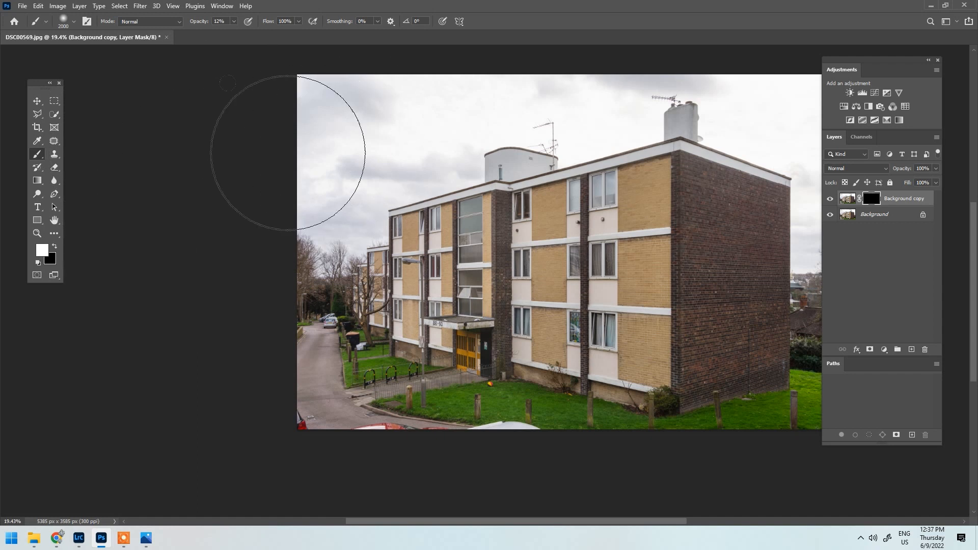
mouse_move(351, 95)
left_mouse_down()
mouse_move(489, 83)
mouse_move(721, 90)
mouse_move(621, 75)
mouse_move(338, 116)
mouse_move(334, 181)
mouse_move(311, 184)
mouse_move(349, 83)
mouse_move(613, 102)
left_mouse_up()
scroll(613, 101, "down", 1)
scroll(613, 102, "down", 3)
key("]")
left_click_drag(769, 123, 298, 76)
key("]")
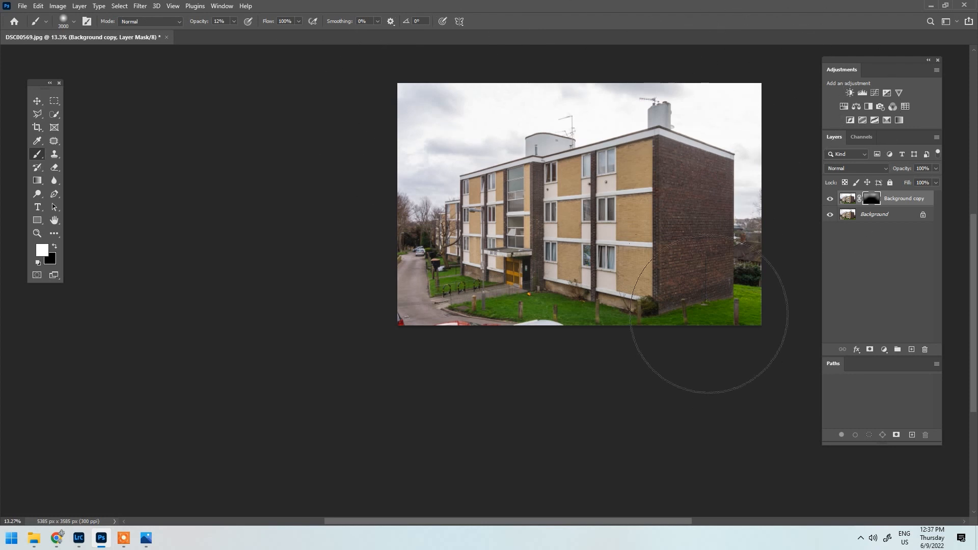
mouse_move(282, 201)
left_mouse_down()
mouse_move(503, 66)
mouse_move(480, 44)
mouse_move(596, 361)
mouse_move(454, 264)
left_mouse_up()
key("ctrl+e")
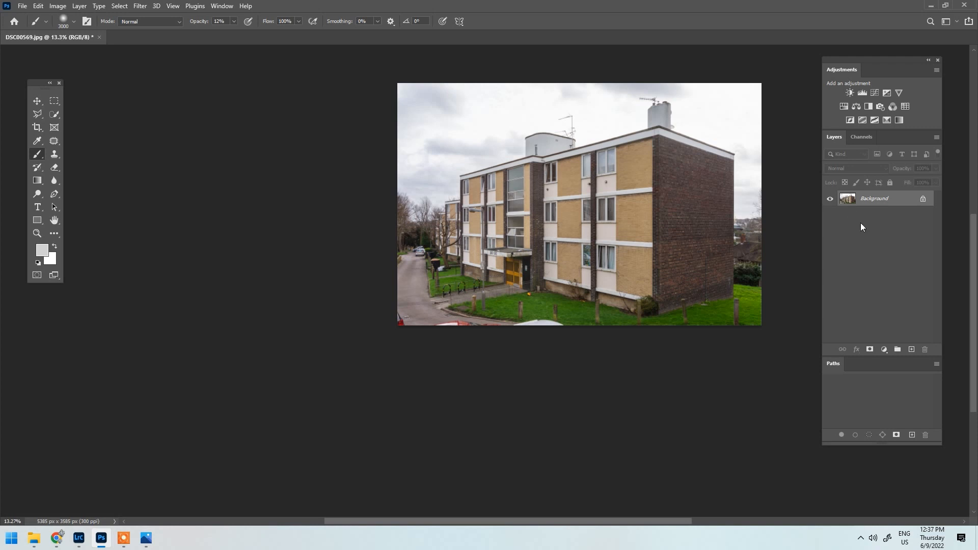
Inspect the facade, the dark brick side wall and the entrance area with its lawn and road up close.
scroll(414, 214, "up", 10)
scroll(461, 323, "up", 1)
left_click_drag(815, 263, 438, 381)
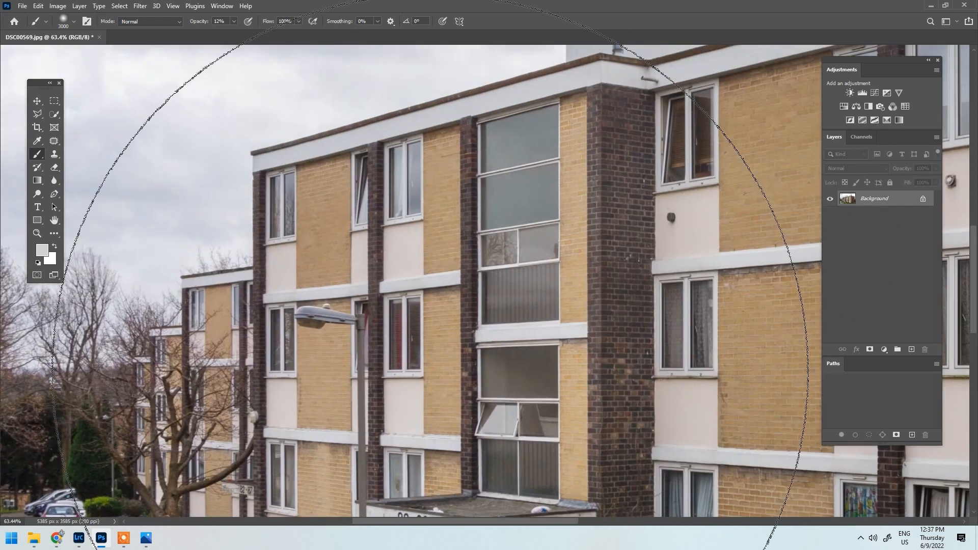
scroll(438, 381, "down", 2)
left_click_drag(548, 370, 239, 158)
left_click_drag(646, 277, 114, 360)
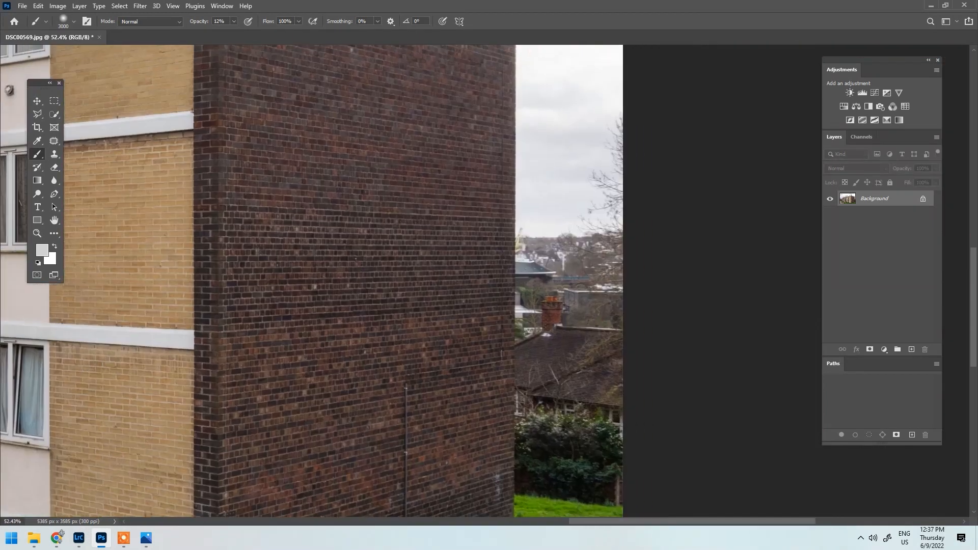
scroll(541, 420, "down", 4)
left_click_drag(320, 375, 724, 175)
scroll(172, 338, "up", 6)
left_click_drag(278, 325, 480, 459)
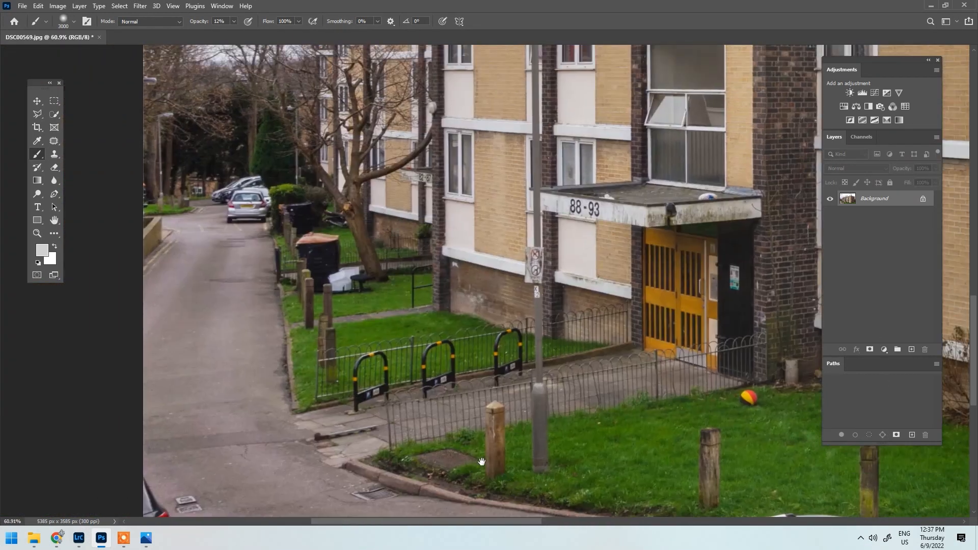
Duplicate the Background layer and sharpen the copy with Unsharp Mask at amount 170%, radius 1.0 pixels and threshold 0.
key("[")
scroll(430, 416, "down", 8)
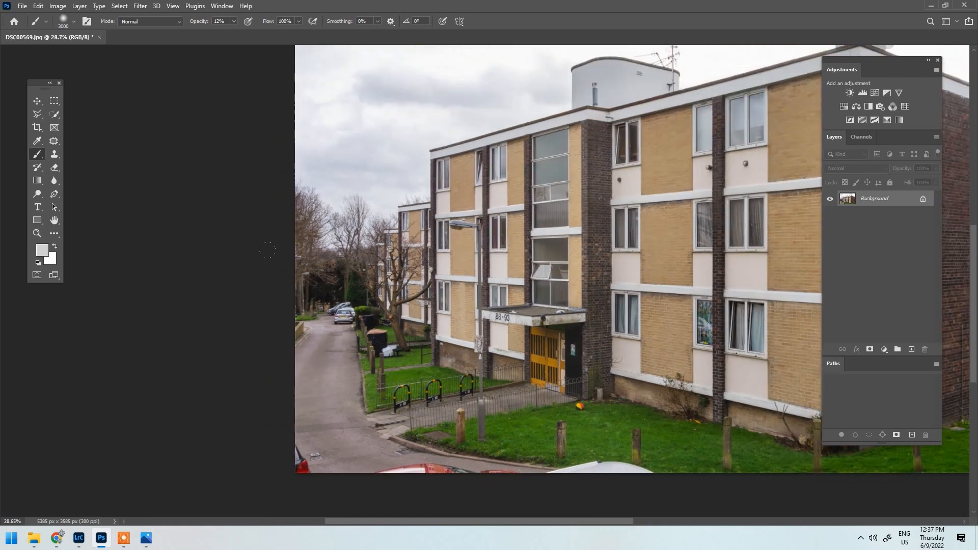
left_click_drag(417, 389, 352, 386)
scroll(412, 386, "down", 1)
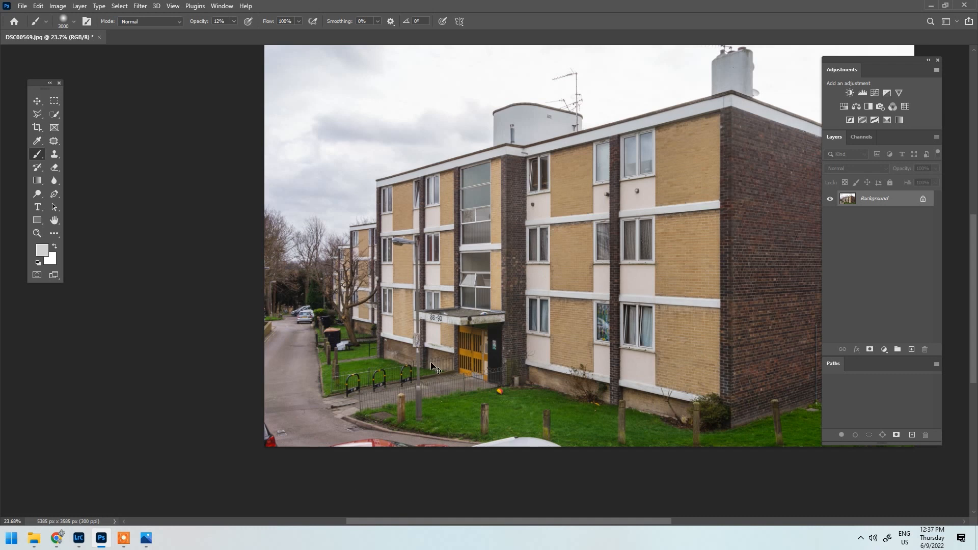
key("ctrl+j")
left_click(140, 6)
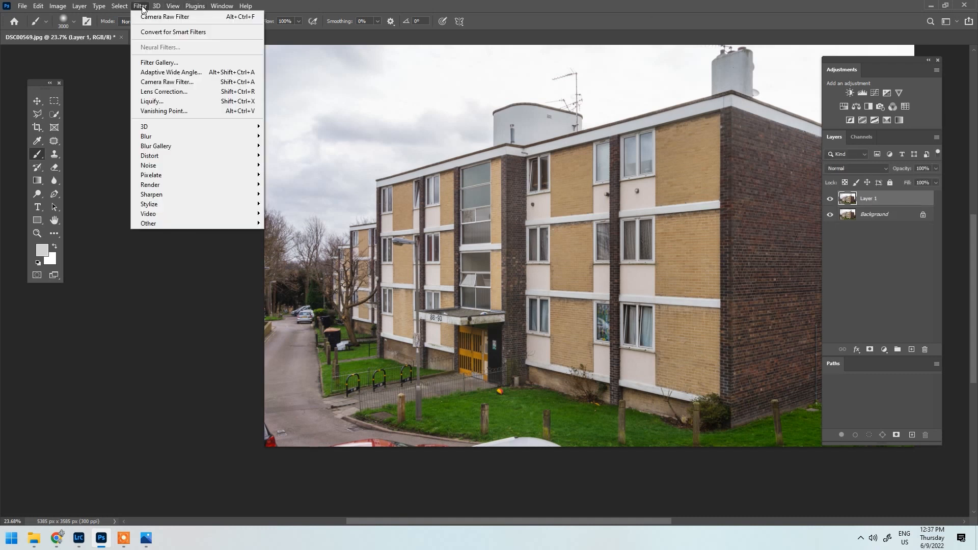
mouse_move(214, 197)
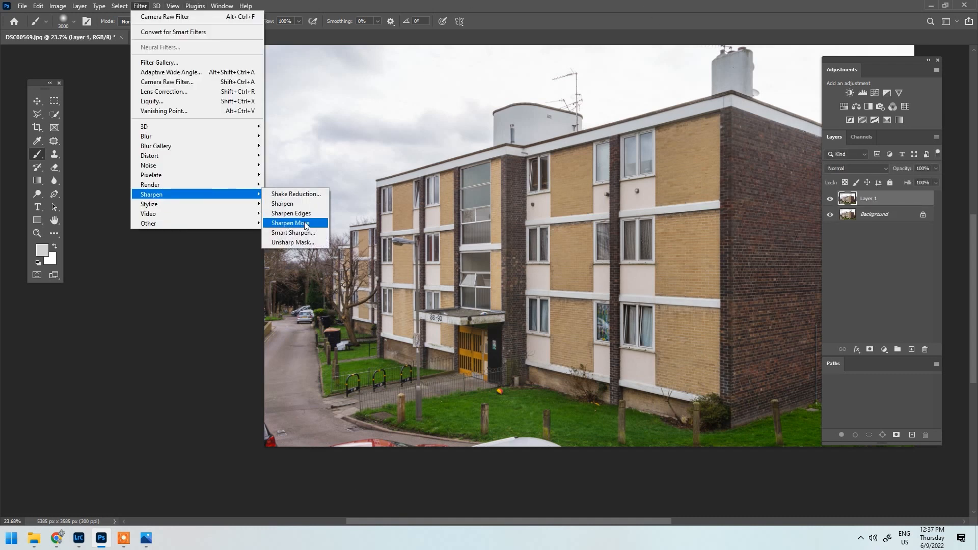
left_click(301, 242)
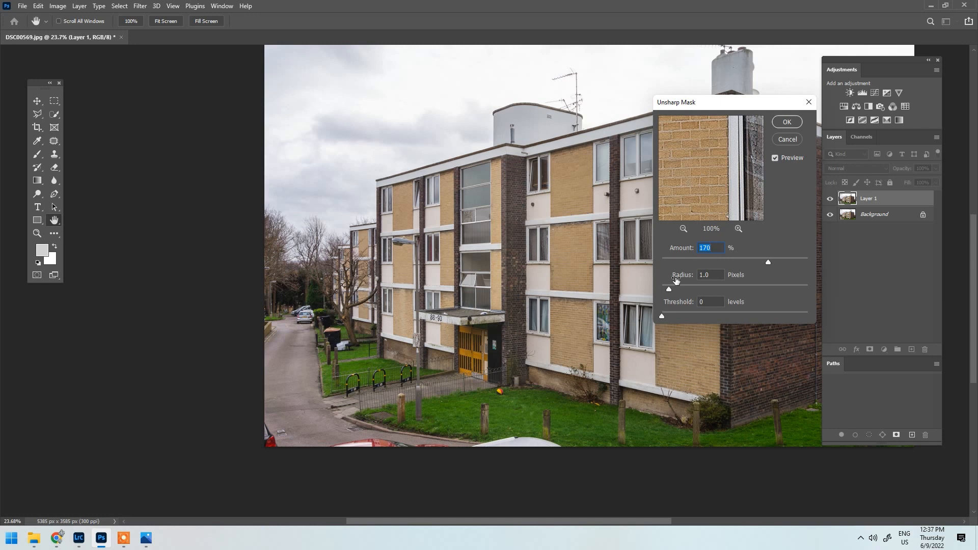
left_click(787, 124)
Compare the facade with and without the sharpening by repeatedly toggling the visibility of Layer 1.
scroll(714, 247, "up", 8)
left_click(831, 200)
left_click(831, 200)
left_click(830, 199)
left_click(831, 200)
left_click(830, 200)
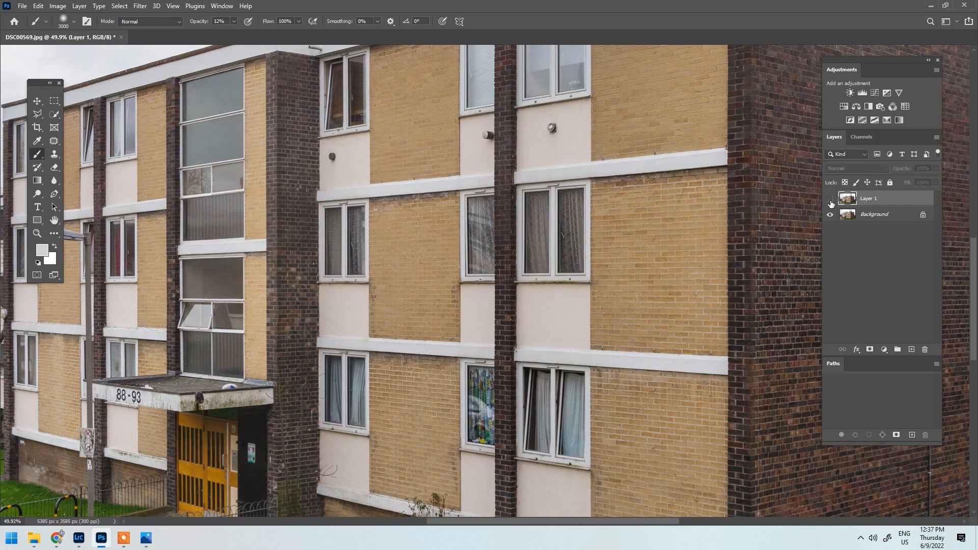
left_click(830, 201)
left_click(830, 201)
left_click(831, 201)
left_click(831, 201)
left_click(831, 202)
left_click(831, 202)
left_click(830, 203)
scroll(477, 266, "down", 6)
scroll(452, 262, "up", 5)
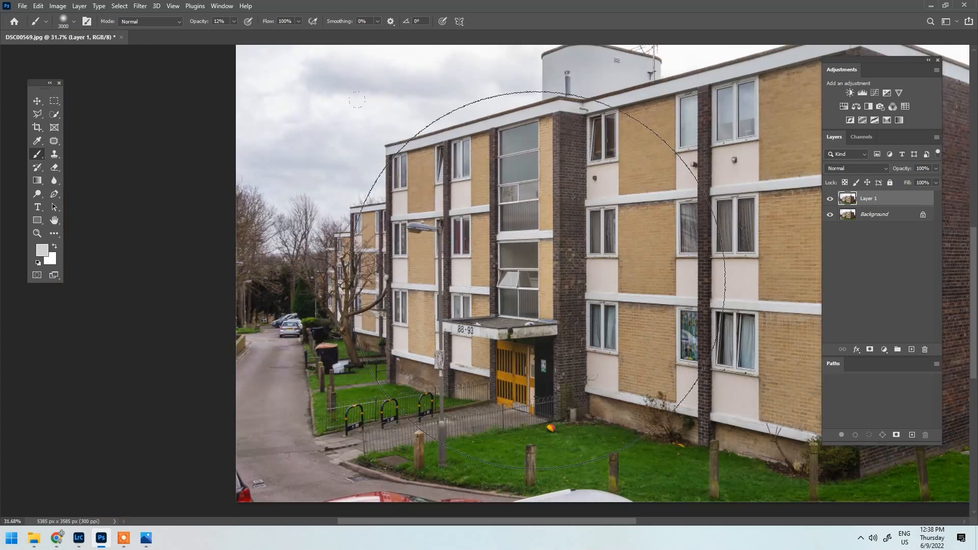
Hide the sharpened Layer 1 behind a black layer mask and reduce the brush size from 3000 to 600.
scroll(632, 318, "up", 1)
left_click(871, 350)
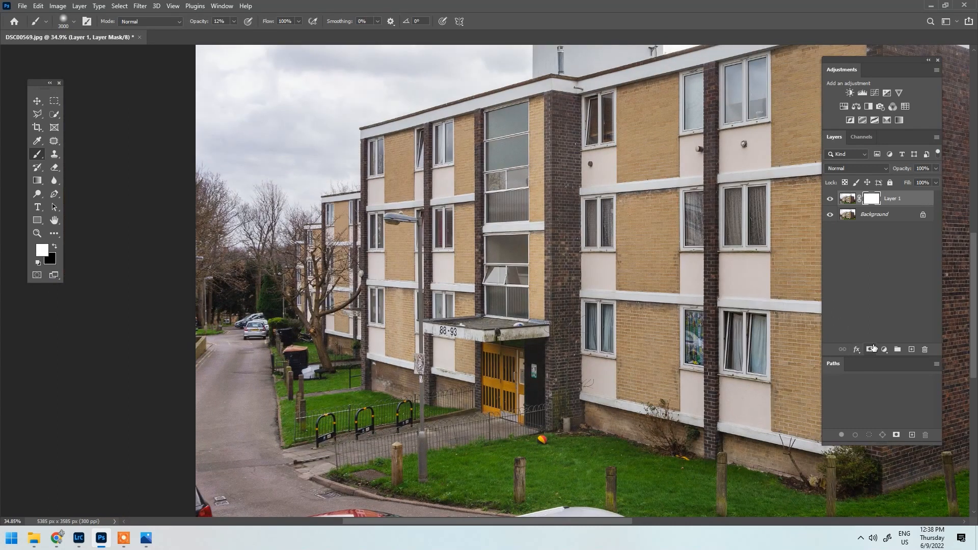
left_click_drag(478, 289, 485, 279)
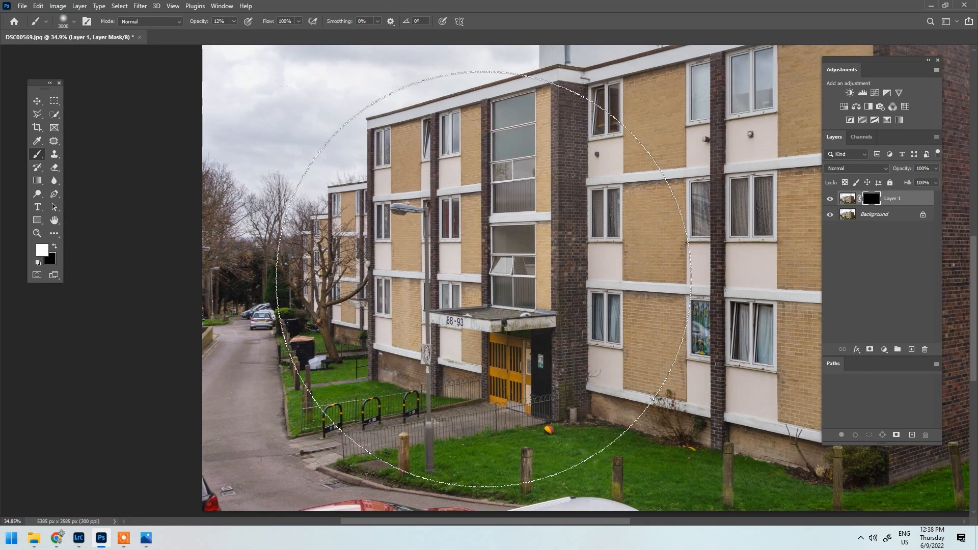
scroll(352, 308, "up", 7)
key("bracketleft")
key("bracketleft")
key("bracketleft")
key("bracketleft")
key("bracketleft")
key("bracketleft")
key("bracketleft")
key("bracketleft")
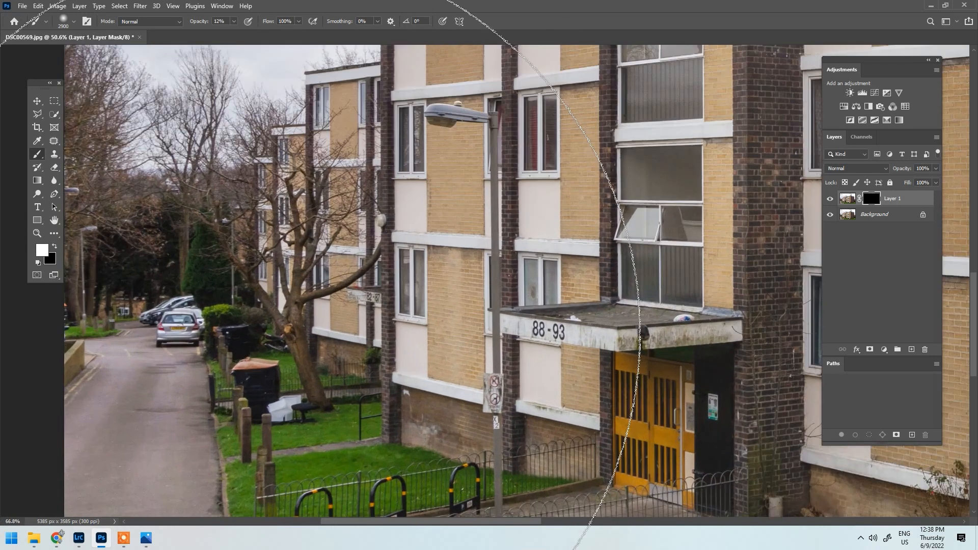
key("bracketleft")
key("bracketleft")
key("bracketleft")
key("bracketleft")
key("bracketleft")
key("bracketleft")
key("bracketleft")
key("bracketleft")
key("bracketleft")
key("bracketleft")
key("bracketleft")
key("bracketleft")
key("bracketleft")
key("bracketleft")
key("bracketleft")
key("bracketleft")
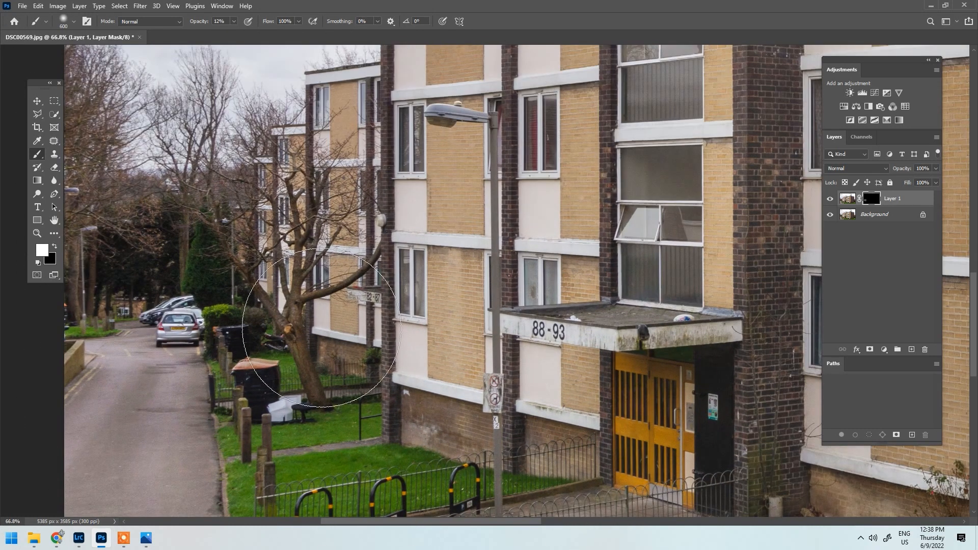
Paint white at 12% opacity on the mask over the facade, entrance and lawn, enlarging the brush up to size 2200.
key("bracketright")
key("bracketright")
left_click_drag(372, 105, 416, 326)
left_click_drag(459, 260, 405, 391)
key("bracketright")
key("bracketright")
key("bracketright")
left_click_drag(457, 200, 251, 404)
key("bracketright")
left_click_drag(444, 323, 654, 97)
scroll(560, 299, "down", 3)
left_click_drag(560, 299, 317, 224)
key("bracketright")
mouse_move(453, 429)
left_mouse_down()
mouse_move(632, 338)
mouse_move(623, 158)
left_mouse_up()
left_click_drag(804, 229, 465, 235)
key("bracketright")
key("bracketright")
key("bracketright")
left_click_drag(622, 251, 577, 411)
scroll(583, 377, "down", 2)
mouse_move(582, 377)
left_mouse_down()
mouse_move(485, 144)
mouse_move(488, 168)
left_mouse_up()
mouse_move(645, 208)
left_mouse_down()
mouse_move(626, 255)
mouse_move(619, 447)
mouse_move(503, 427)
mouse_move(313, 258)
left_mouse_up()
mouse_move(357, 366)
left_mouse_down()
mouse_move(544, 310)
mouse_move(650, 327)
left_mouse_up()
key("bracketright")
key("bracketright")
key("bracketright")
key("bracketright")
left_click_drag(249, 301, 663, 289)
key("bracketright")
key("bracketright")
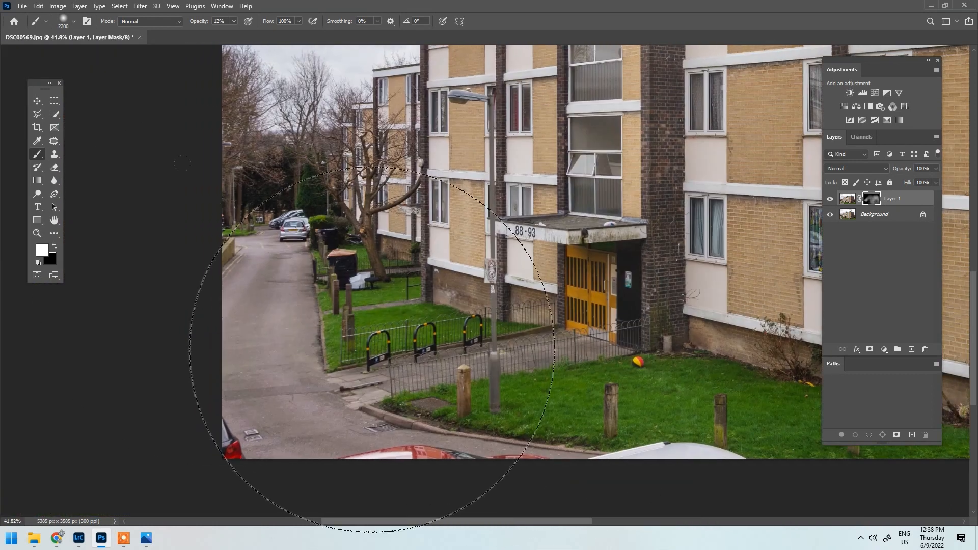
Paint more sharpening into the road, trees and rest of the building at brush sizes up to 2400, and merge Layer 1 down.
scroll(271, 166, "down", 2)
left_click_drag(272, 166, 310, 310)
left_click_drag(266, 251, 283, 242)
scroll(303, 110, "down", 1)
left_click_drag(303, 110, 294, 241)
key("bracketleft")
mouse_move(403, 236)
left_mouse_down()
mouse_move(475, 174)
mouse_move(415, 189)
left_mouse_up()
left_click_drag(659, 221, 371, 166)
key("bracketright")
left_click_drag(558, 103, 491, 168)
scroll(443, 374, "down", 2)
left_click_drag(439, 394, 364, 202)
mouse_move(570, 84)
left_mouse_down()
mouse_move(611, 450)
mouse_move(594, 437)
left_mouse_up()
scroll(547, 228, "up", 4)
key("bracketright")
scroll(257, 338, "down", 4)
left_click_drag(258, 338, 584, 128)
key("bracketright")
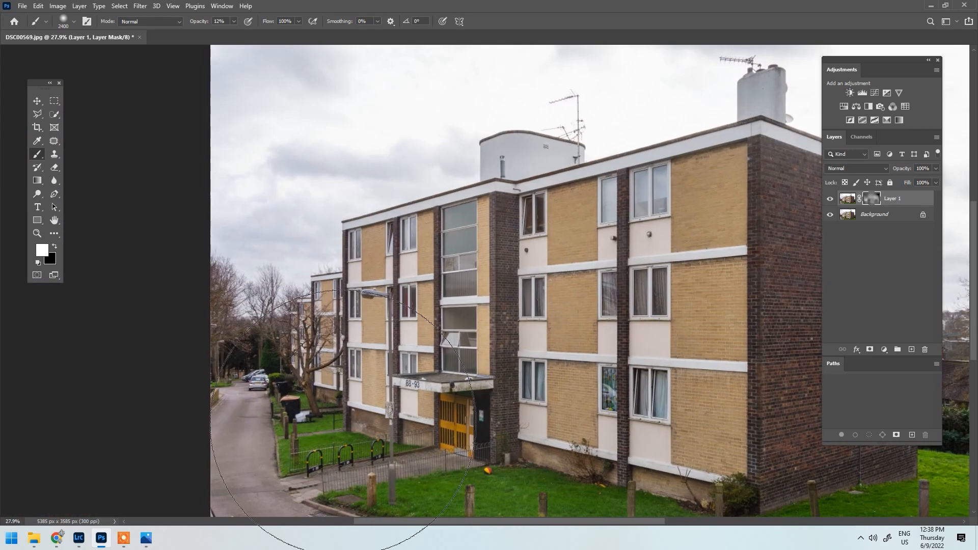
scroll(659, 338, "up", 3)
scroll(683, 305, "down", 4)
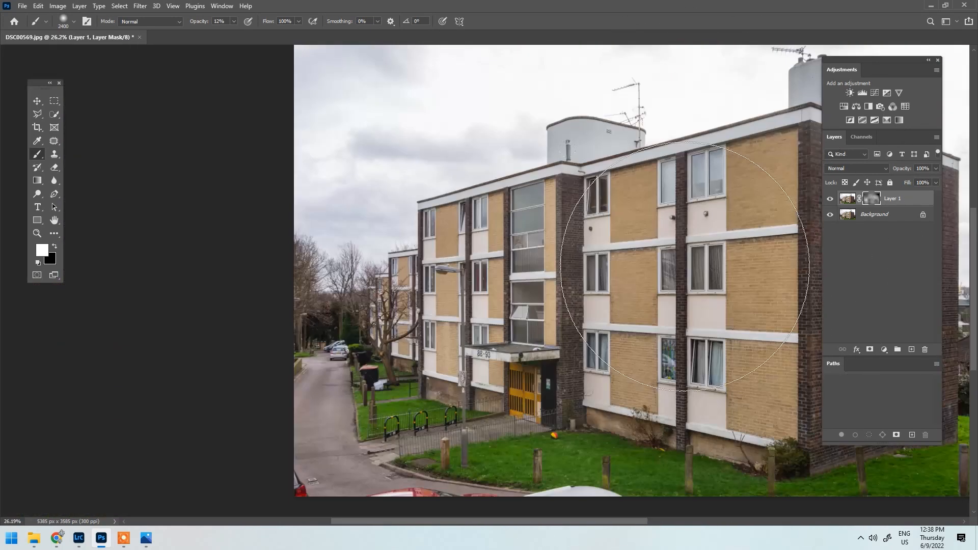
key("ctrl+e")
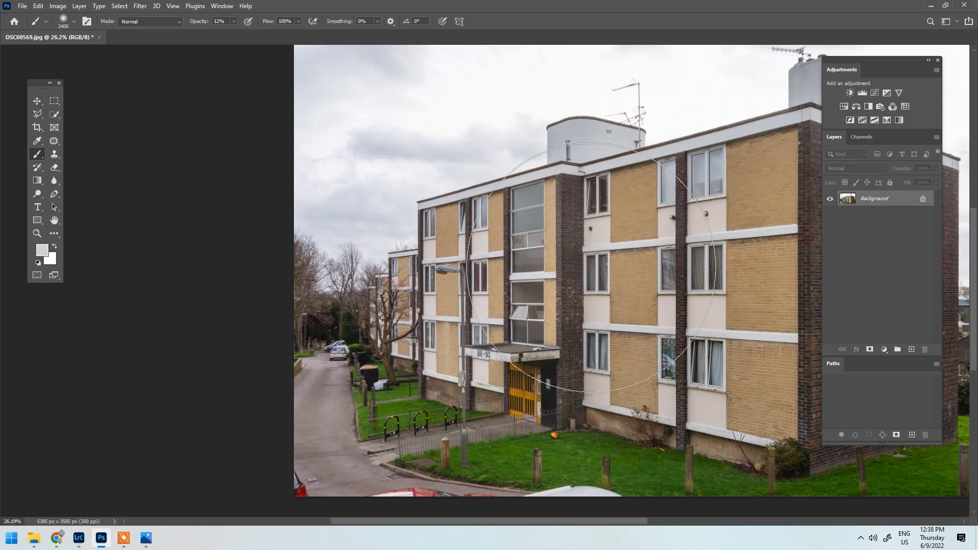
Remove the red and yellow ball from the lawn near the entrance with the Clone Stamp at brush size 40, sampling nearby grass.
scroll(624, 291, "down", 2)
left_click_drag(624, 291, 583, 244)
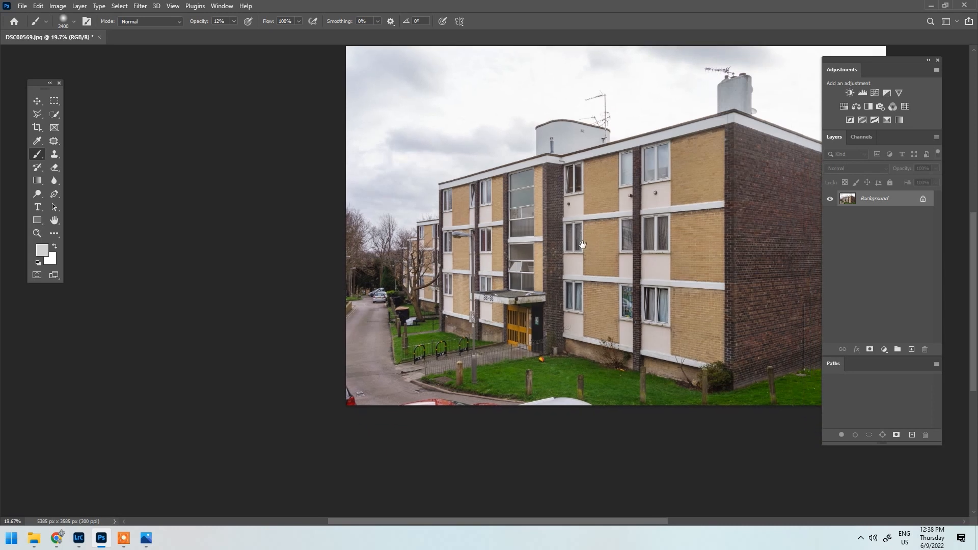
scroll(582, 244, "down", 1)
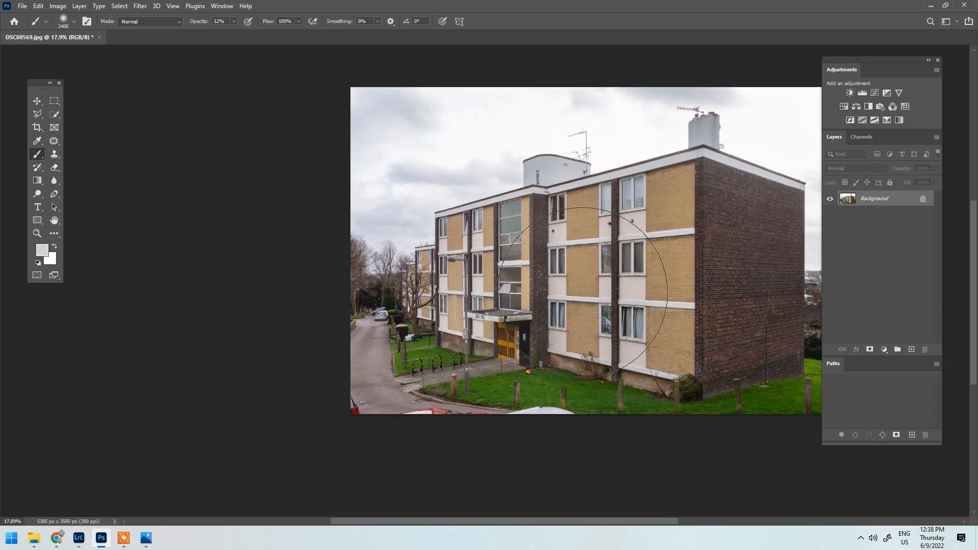
scroll(541, 294, "up", 4)
left_click_drag(472, 336, 522, 326)
key("s")
scroll(387, 343, "up", 7)
scroll(401, 342, "up", 1)
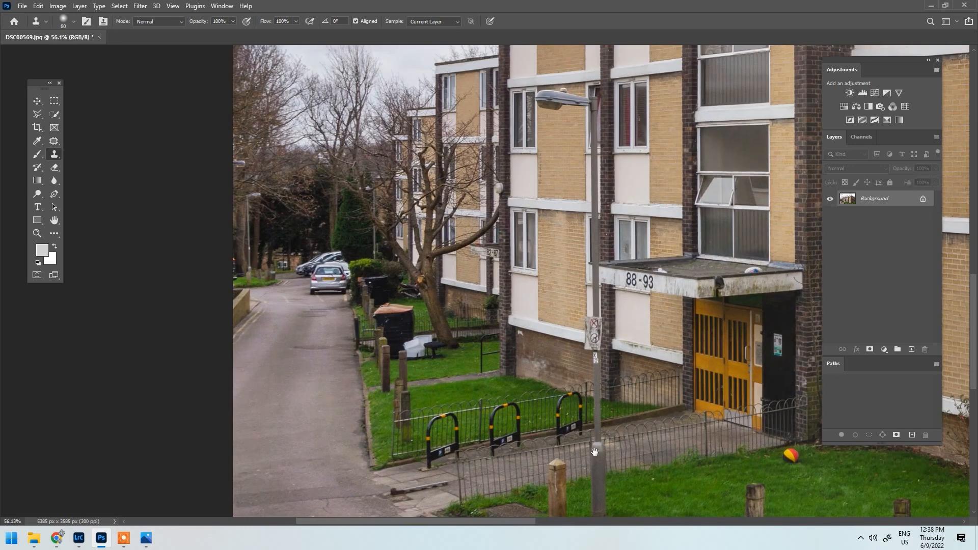
left_click_drag(561, 398, 407, 273)
scroll(646, 348, "up", 9)
left_click(689, 324, "alt")
scroll(650, 316, "up", 3)
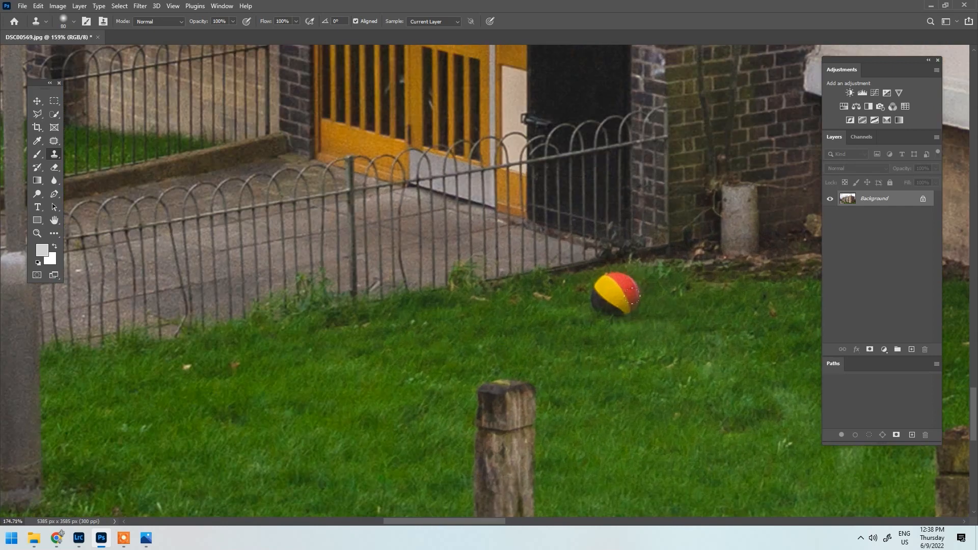
key("bracketleft")
key("bracketleft")
key("bracketleft")
key("bracketleft")
mouse_move(606, 286)
left_mouse_down()
mouse_move(586, 296)
mouse_move(610, 276)
mouse_move(628, 292)
mouse_move(614, 300)
mouse_move(646, 316)
left_mouse_up()
Try to clone out the white litter on the canopy roof above the 88-93 sign.
scroll(643, 315, "down", 6)
left_click_drag(495, 228, 541, 332)
left_click_drag(411, 139, 509, 421)
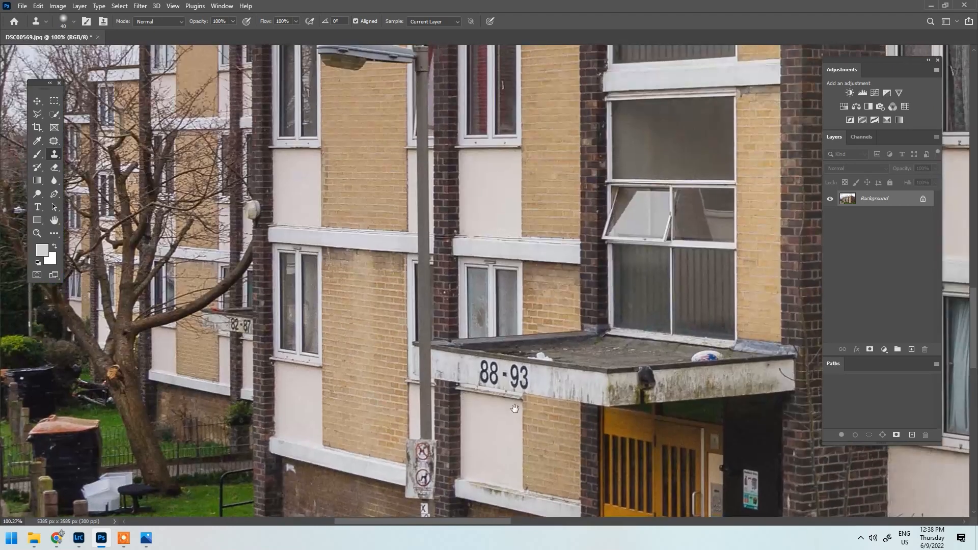
scroll(555, 359, "up", 11)
scroll(539, 380, "up", 1)
key("p")
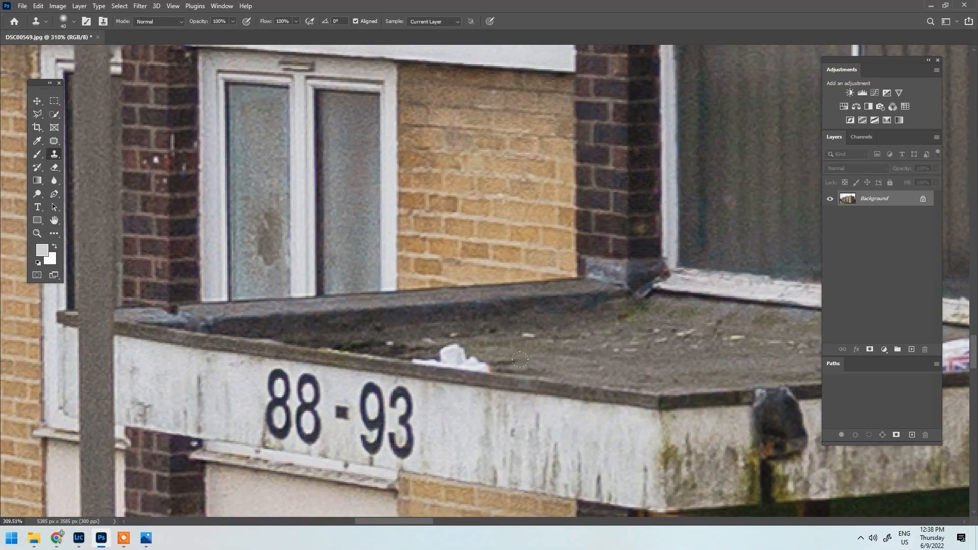
key("s")
left_click_drag(497, 365, 470, 360)
key("ctrl+z")
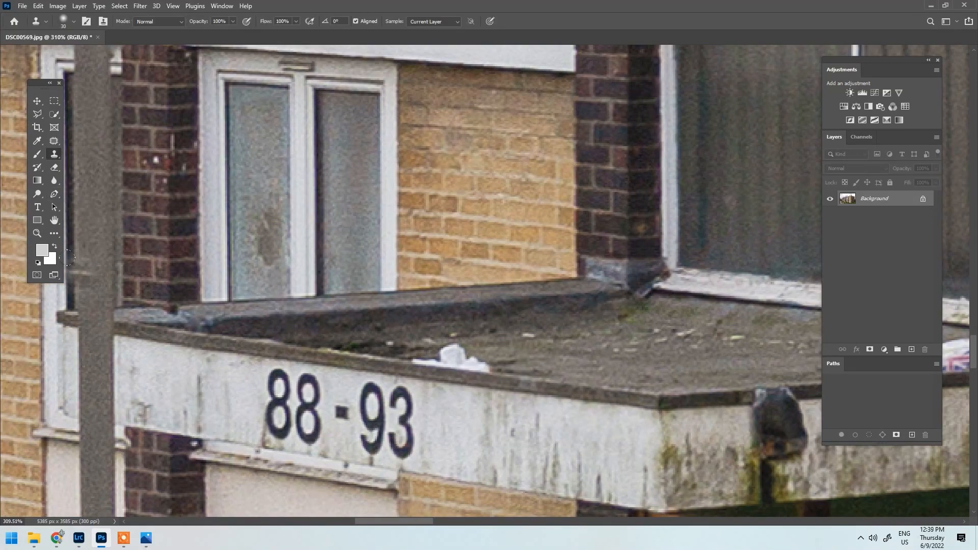
Remove the white litter from the canopy roof with the Clone Stamp Tool at brush size 20, sampling the roof surface.
left_click(55, 156)
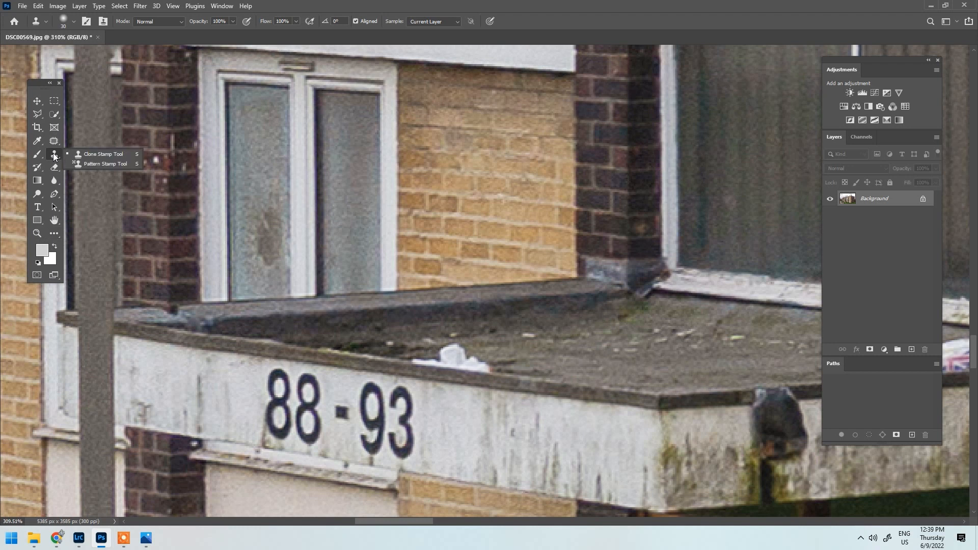
left_click(81, 155)
left_click(548, 384, "alt")
mouse_move(490, 368)
left_mouse_down()
mouse_move(415, 341)
mouse_move(417, 351)
mouse_move(370, 349)
left_mouse_up()
scroll(463, 351, "down", 2)
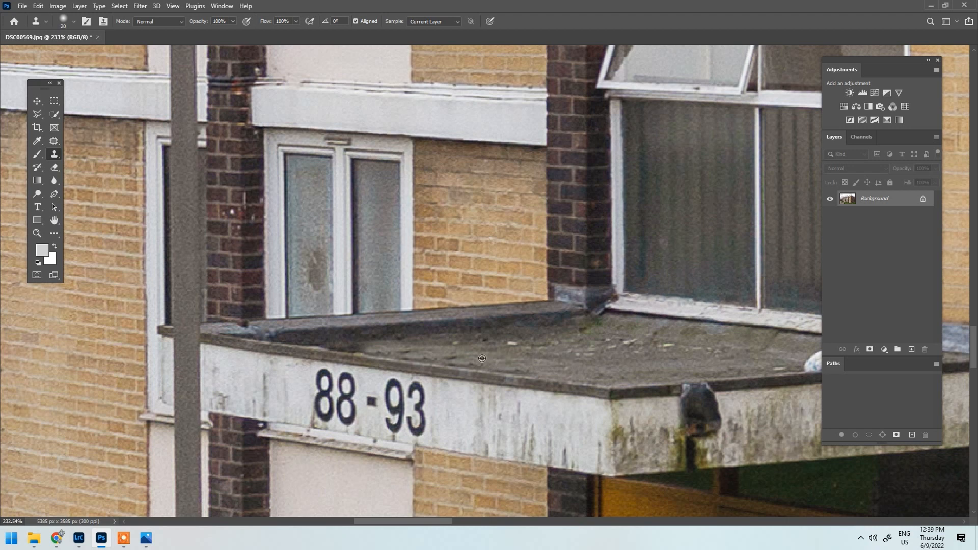
Clone out the flag-patterned ball lying on the canopy roof below the stairwell window.
left_click_drag(541, 378, 323, 381)
scroll(326, 381, "down", 1)
scroll(555, 380, "up", 3)
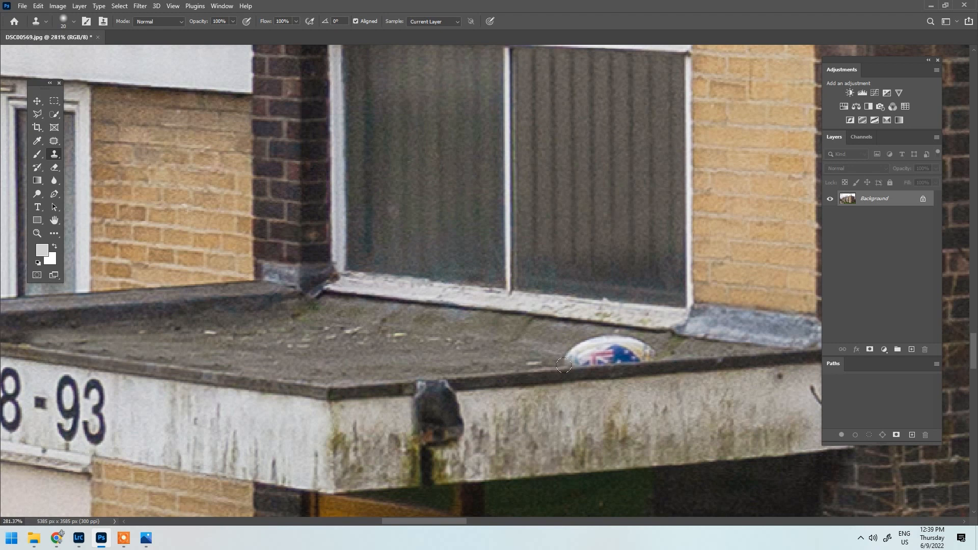
mouse_move(580, 364)
left_mouse_down()
mouse_move(611, 364)
mouse_move(526, 353)
mouse_move(616, 348)
mouse_move(581, 338)
mouse_move(646, 346)
left_mouse_up()
scroll(635, 345, "down", 5)
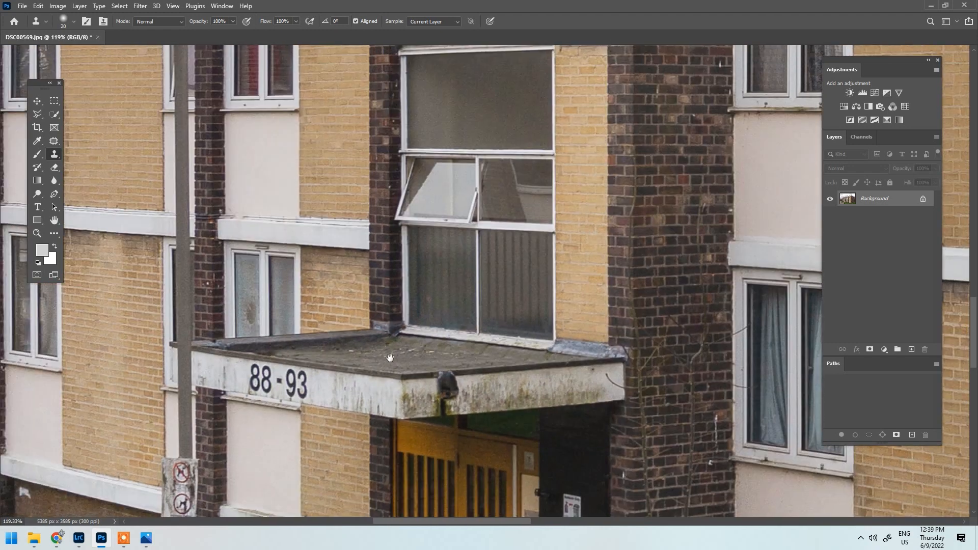
scroll(401, 372, "down", 2)
Clone grass and hedge over the white boxes and black stool between the orange-lidded bin and the tree.
left_click_drag(260, 392, 767, 289)
scroll(517, 351, "up", 5)
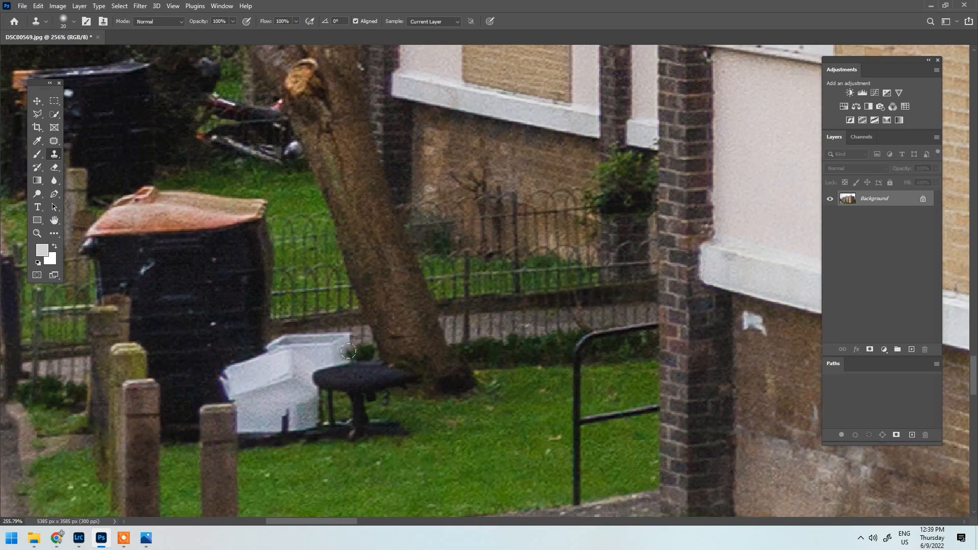
mouse_move(342, 350)
left_mouse_down()
mouse_move(273, 367)
mouse_move(346, 358)
mouse_move(294, 393)
mouse_move(362, 379)
mouse_move(369, 364)
mouse_move(373, 399)
mouse_move(318, 410)
mouse_move(347, 403)
mouse_move(374, 428)
mouse_move(283, 436)
mouse_move(285, 380)
mouse_move(274, 460)
mouse_move(258, 389)
mouse_move(256, 443)
mouse_move(247, 391)
mouse_move(249, 456)
mouse_move(246, 395)
mouse_move(268, 382)
left_mouse_up()
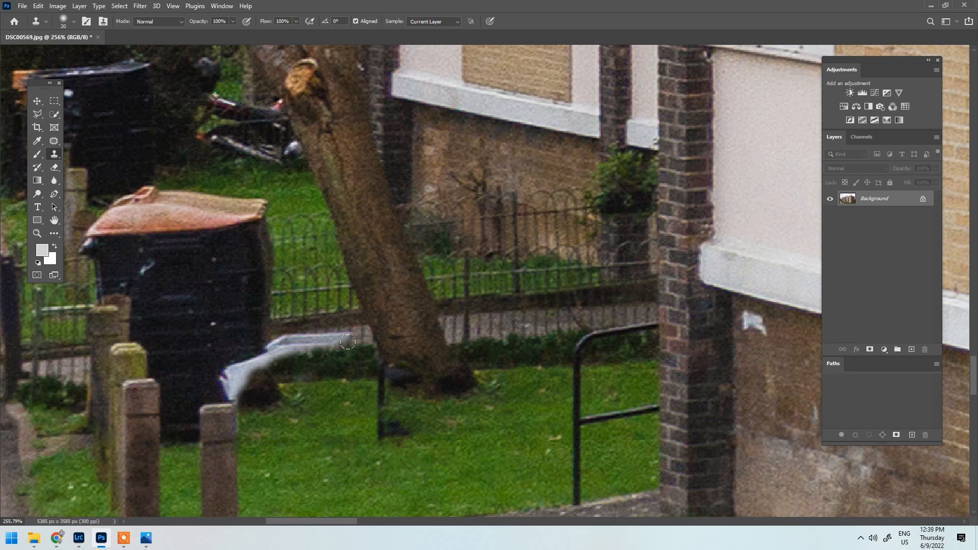
mouse_move(349, 342)
left_mouse_down()
mouse_move(278, 349)
mouse_move(270, 356)
mouse_move(283, 387)
left_mouse_up()
scroll(360, 394, "down", 2)
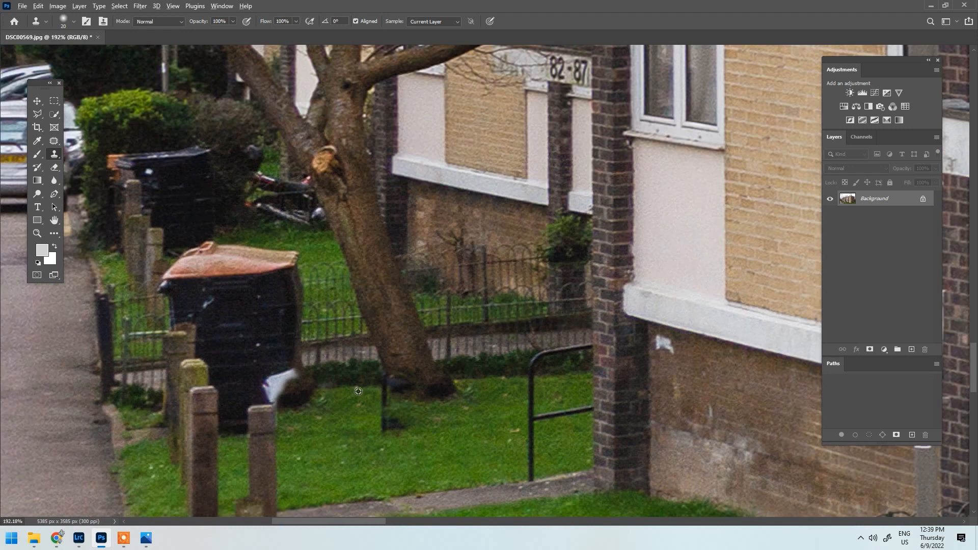
Clone away the leftover dark post on the grass and clean up the base of the tree trunk.
mouse_move(383, 383)
left_mouse_down()
mouse_move(385, 431)
mouse_move(399, 429)
left_mouse_up()
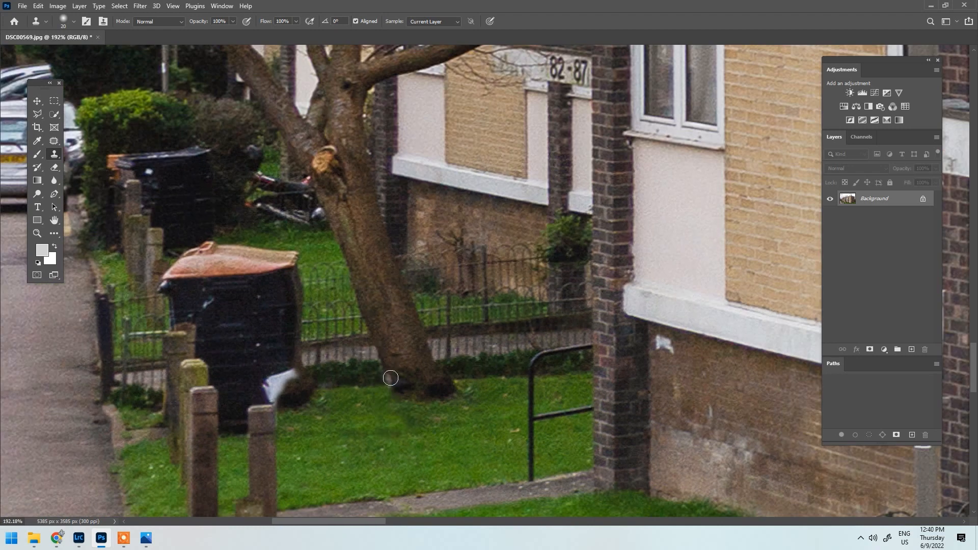
mouse_move(386, 375)
left_mouse_down()
mouse_move(404, 382)
mouse_move(395, 355)
mouse_move(439, 391)
left_mouse_up()
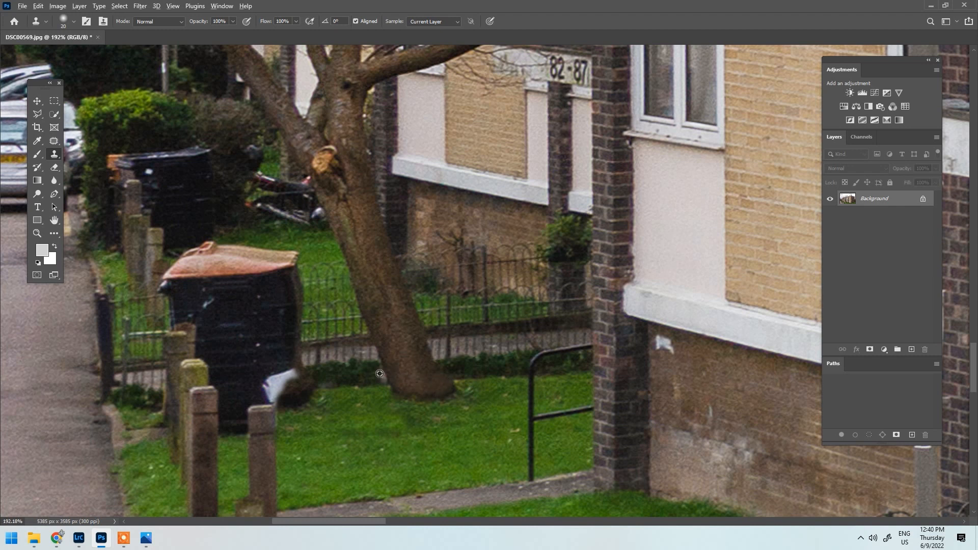
scroll(382, 380, "down", 2)
left_click_drag(383, 381, 418, 383)
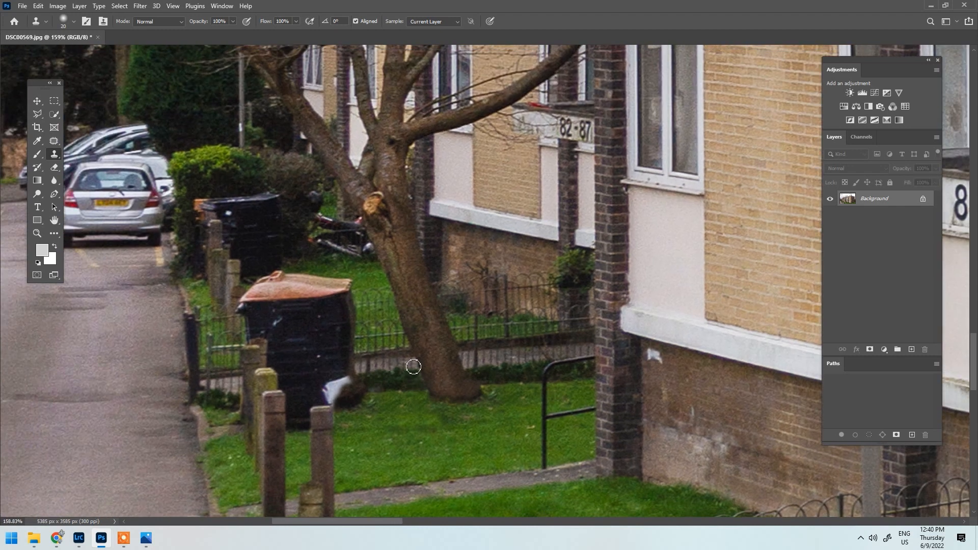
scroll(374, 309, "up", 6)
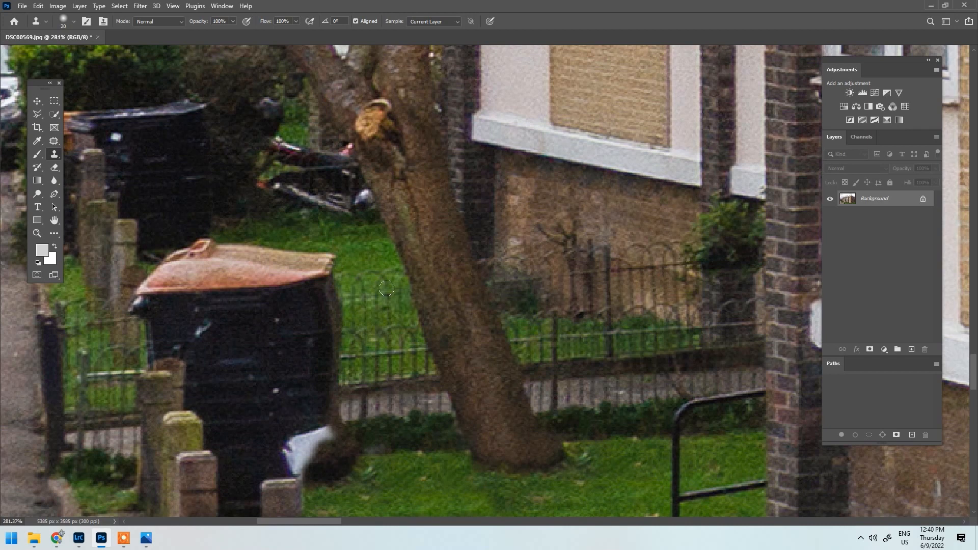
Clone grass and iron fence over the orange lid and upper part of the black bin beside the tree.
mouse_move(359, 292)
left_mouse_down()
mouse_move(317, 282)
mouse_move(321, 274)
mouse_move(281, 299)
mouse_move(319, 260)
mouse_move(270, 270)
mouse_move(271, 250)
mouse_move(166, 261)
mouse_move(171, 275)
mouse_move(229, 290)
mouse_move(152, 295)
mouse_move(180, 319)
mouse_move(306, 317)
mouse_move(331, 336)
mouse_move(245, 359)
mouse_move(255, 305)
mouse_move(252, 326)
mouse_move(195, 336)
left_mouse_up()
key("ctrl+z")
key("ctrl+z")
key("bracketleft")
key("bracketright")
key("bracketright")
key("bracketright")
mouse_move(208, 324)
left_mouse_down()
mouse_move(280, 322)
mouse_move(250, 313)
mouse_move(259, 317)
mouse_move(264, 299)
mouse_move(271, 344)
mouse_move(238, 299)
mouse_move(238, 334)
mouse_move(231, 329)
mouse_move(222, 300)
mouse_move(225, 348)
mouse_move(238, 350)
mouse_move(230, 352)
mouse_move(255, 352)
mouse_move(251, 296)
mouse_move(217, 314)
mouse_move(217, 281)
left_mouse_up()
scroll(280, 320, "up", 1)
key("bracketleft")
key("bracketleft")
key("bracketleft")
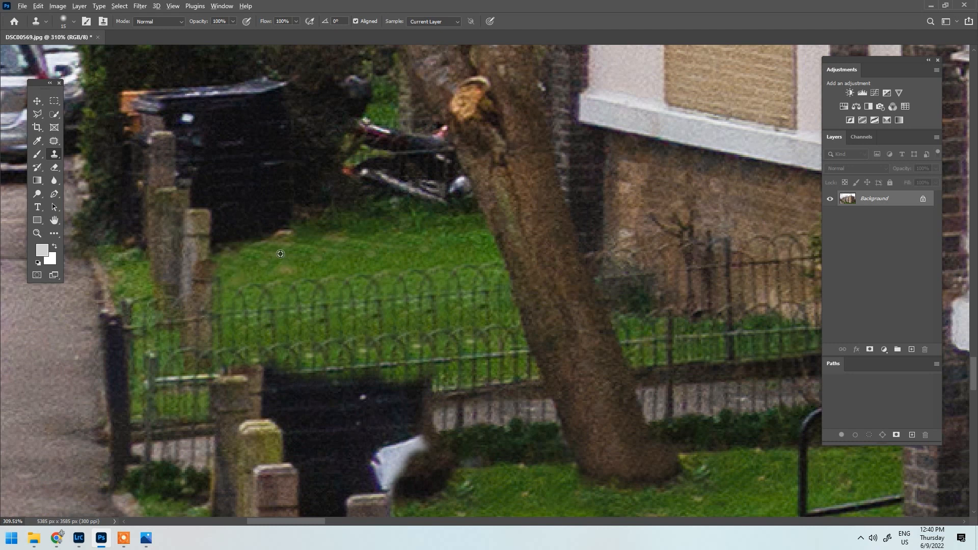
Extend the iron fence and path across the remaining upper body of the black bin with the Clone Stamp.
scroll(301, 250, "down", 4)
scroll(359, 282, "up", 3)
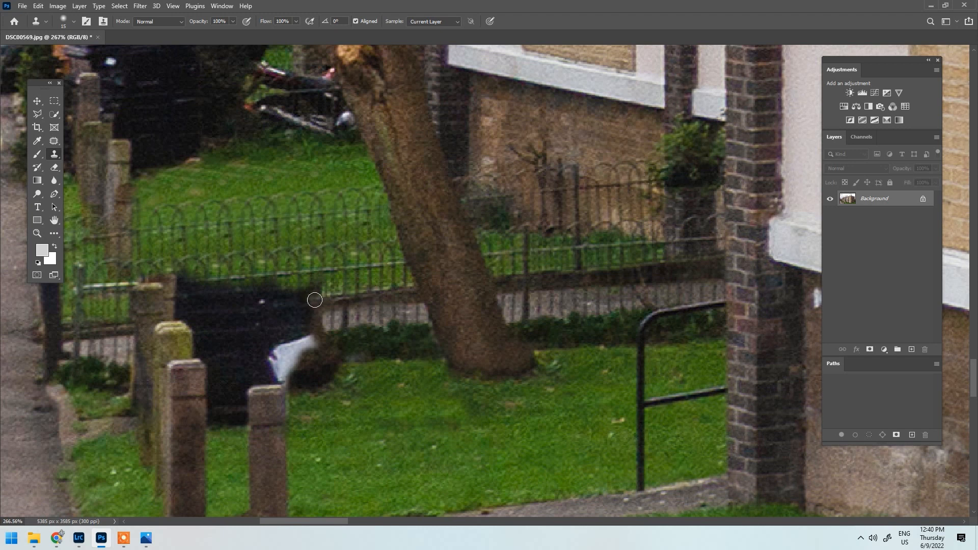
key("]")
key("]")
key("]")
key("]")
key("]")
key("]")
key("]")
key("]")
key("]")
left_click(308, 303)
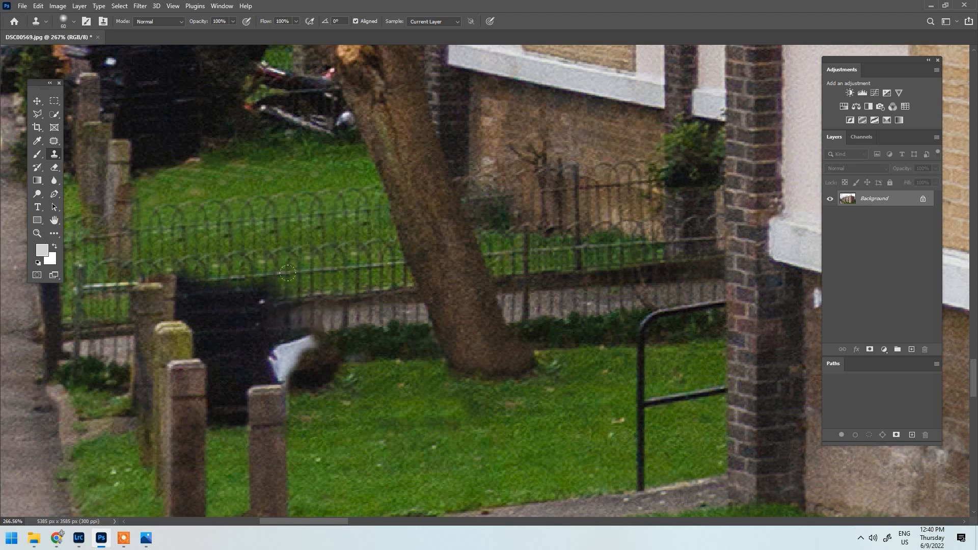
key("bracketleft")
left_click(301, 287)
mouse_move(302, 287)
left_mouse_down()
mouse_move(216, 300)
mouse_move(198, 295)
mouse_move(252, 286)
mouse_move(189, 287)
mouse_move(186, 316)
left_mouse_up()
Clone the low hedge and grass over the middle of the bin, the white paper and the brown patch beside it.
key("bracketleft")
key("bracketright")
key("bracketright")
key("bracketright")
key("bracketright")
key("bracketright")
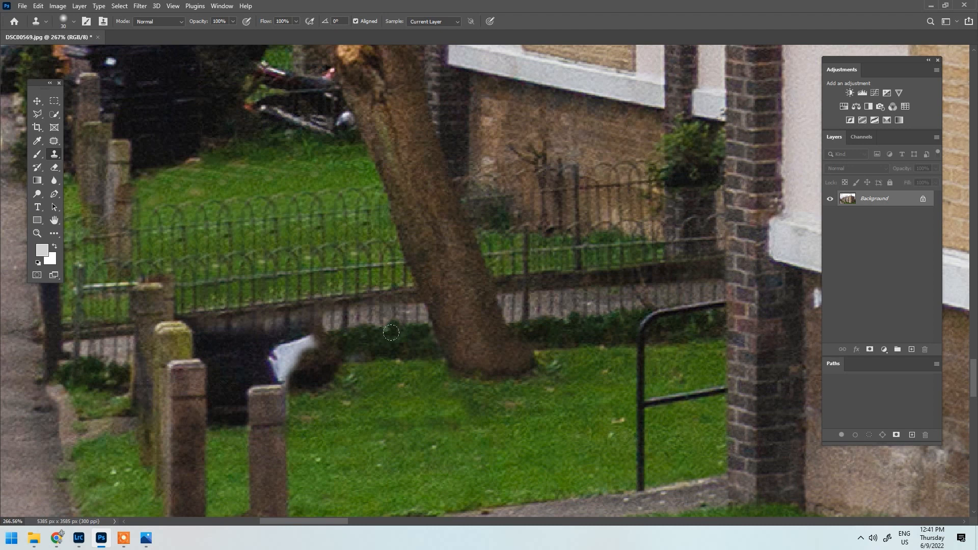
scroll(380, 331, "down", 1)
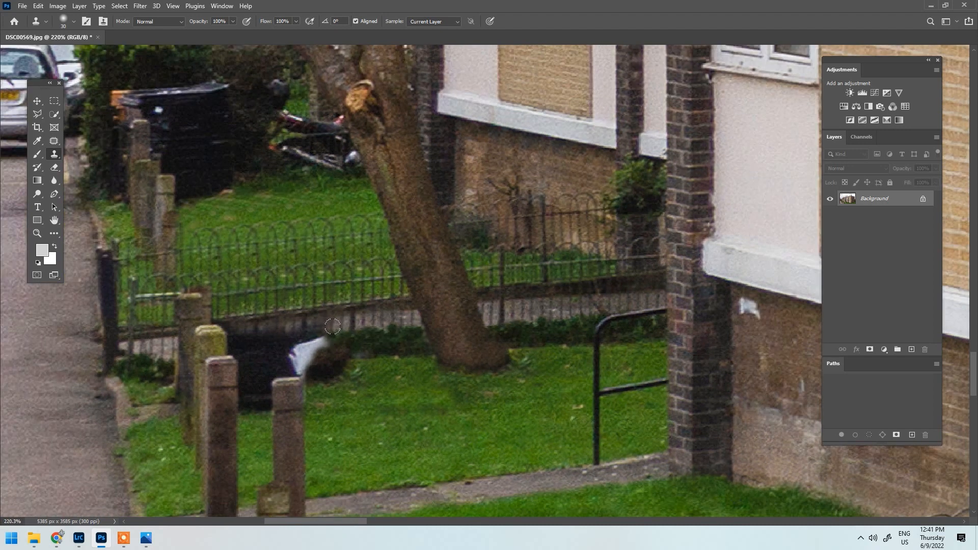
left_click_drag(331, 325, 243, 339)
key("ctrl+z")
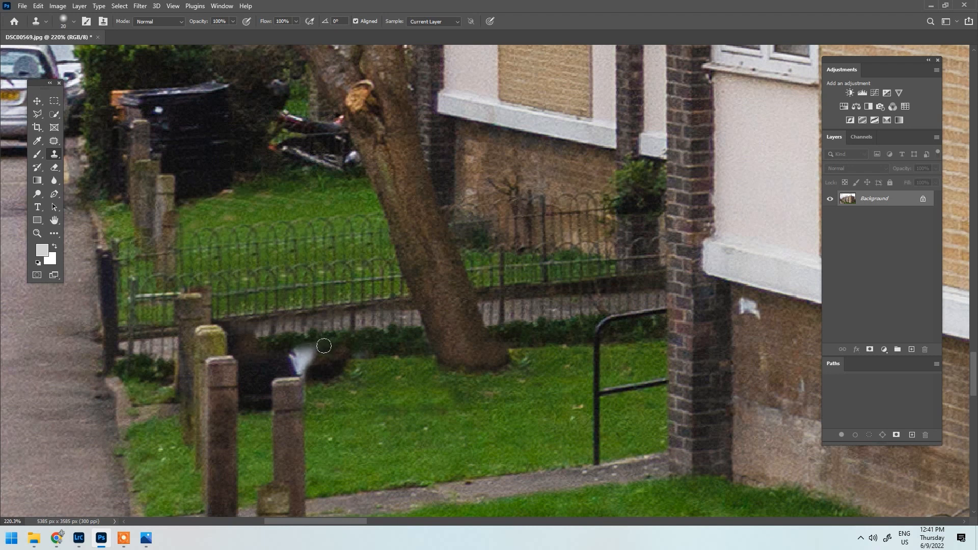
mouse_move(359, 352)
left_mouse_down()
mouse_move(329, 360)
mouse_move(321, 379)
mouse_move(311, 353)
mouse_move(365, 379)
mouse_move(318, 348)
mouse_move(296, 349)
left_mouse_up()
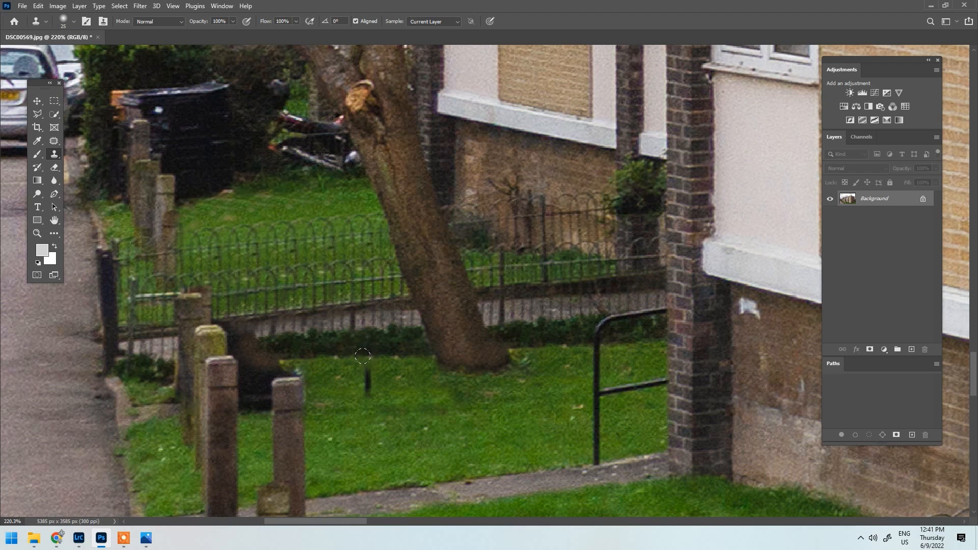
Cover the short dark post and the last black bin remains with grass, and continue the hedge to the wooden posts.
left_click_drag(363, 359, 364, 385)
scroll(244, 347, "up", 1)
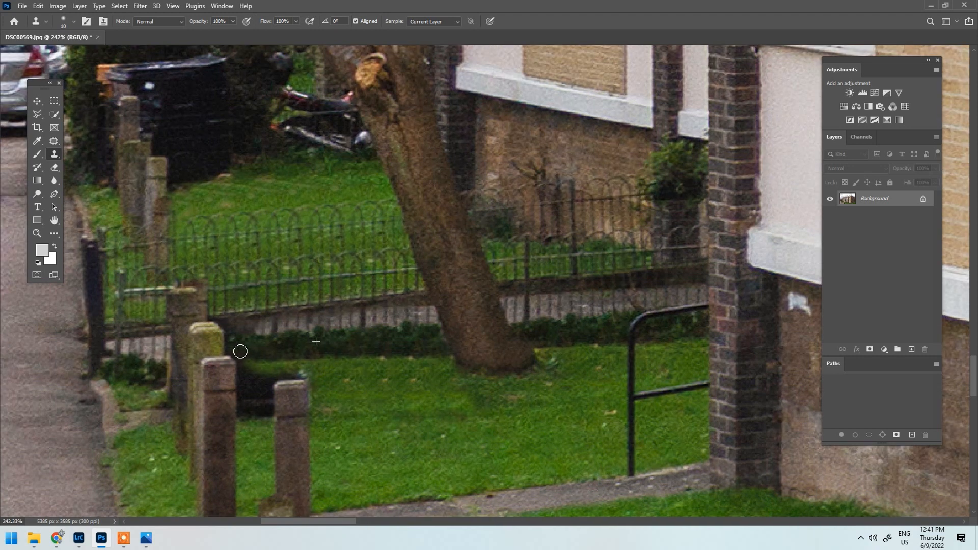
mouse_move(246, 362)
left_mouse_down()
mouse_move(317, 378)
mouse_move(272, 381)
mouse_move(271, 422)
mouse_move(270, 391)
mouse_move(282, 381)
mouse_move(311, 379)
left_mouse_up()
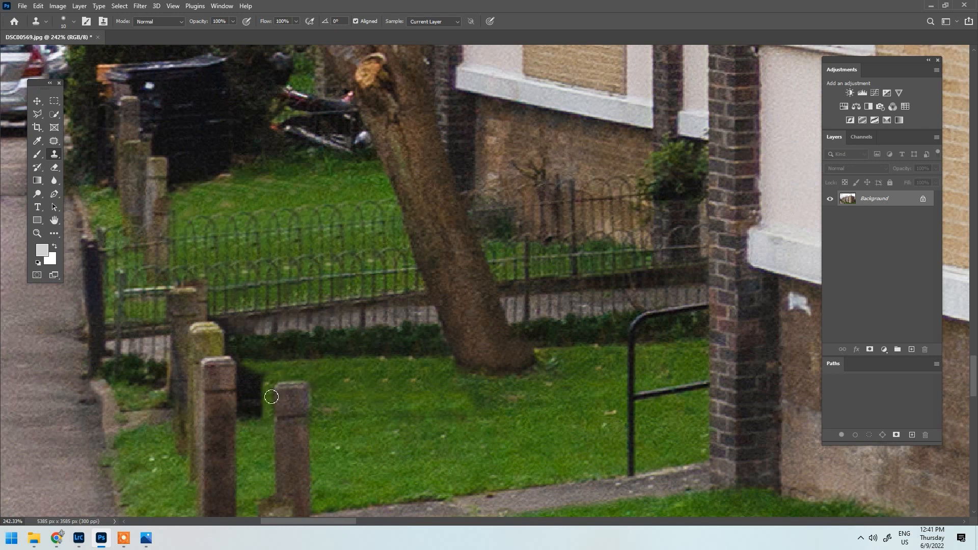
mouse_move(264, 407)
left_mouse_down()
mouse_move(245, 378)
mouse_move(246, 408)
mouse_move(248, 376)
left_mouse_up()
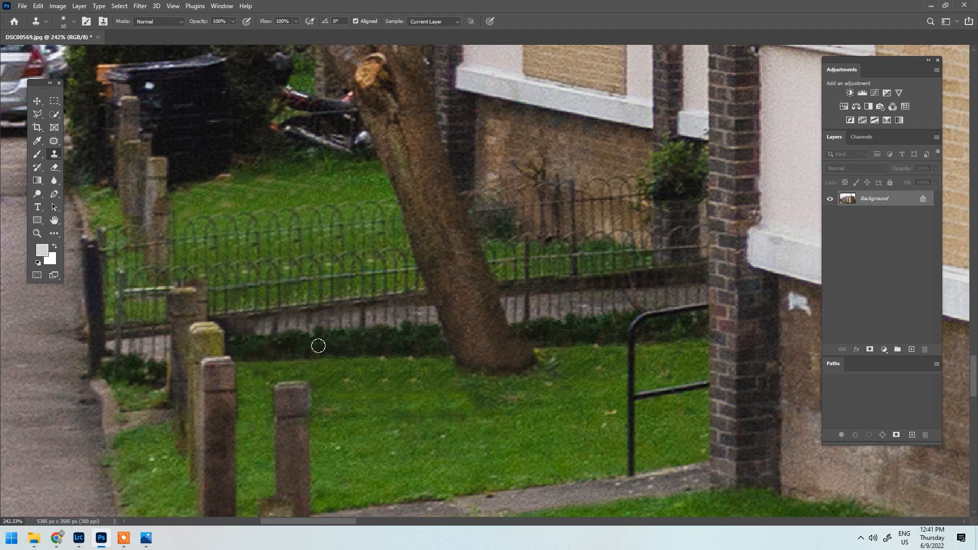
mouse_move(254, 338)
left_mouse_down()
mouse_move(234, 341)
mouse_move(251, 328)
mouse_move(220, 324)
mouse_move(239, 334)
left_mouse_up()
Even out the cloned lawn between the wooden posts and the tree with a size 30 Clone Stamp brush.
scroll(272, 343, "down", 3)
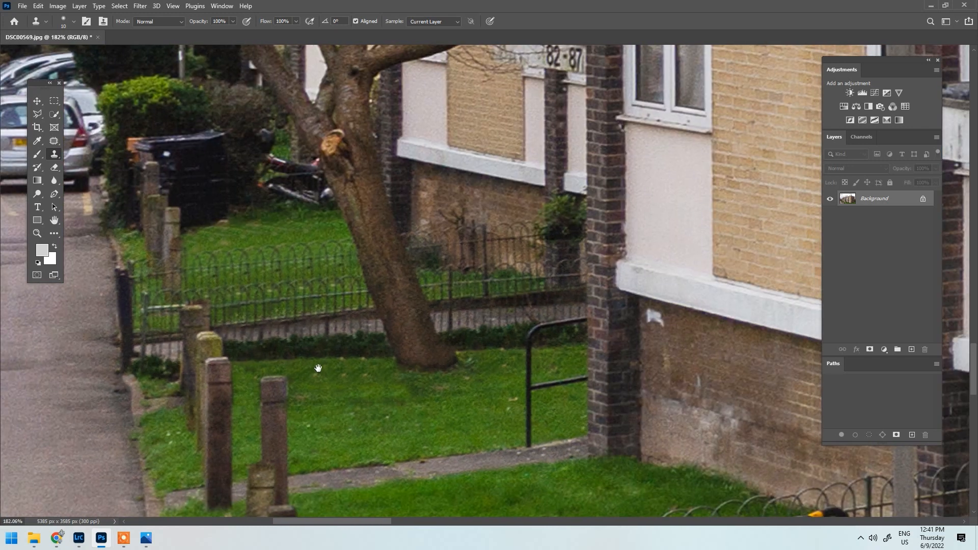
key("]")
key("]")
left_click_drag(306, 398, 299, 397)
mouse_move(361, 400)
left_mouse_down()
mouse_move(386, 397)
mouse_move(310, 371)
mouse_move(362, 376)
left_mouse_up()
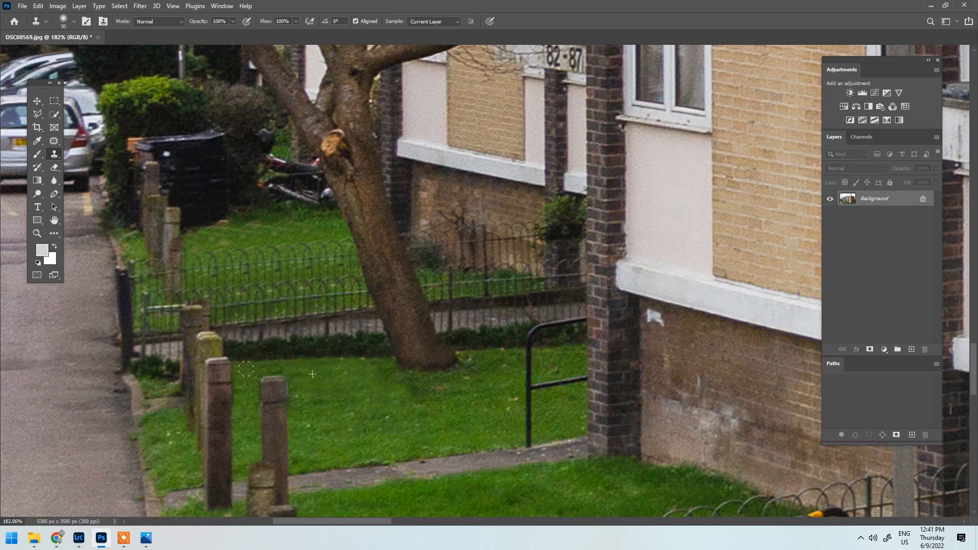
scroll(246, 369, "down", 4)
scroll(356, 393, "up", 3)
mouse_move(331, 378)
left_mouse_down()
mouse_move(359, 381)
mouse_move(348, 393)
left_mouse_up()
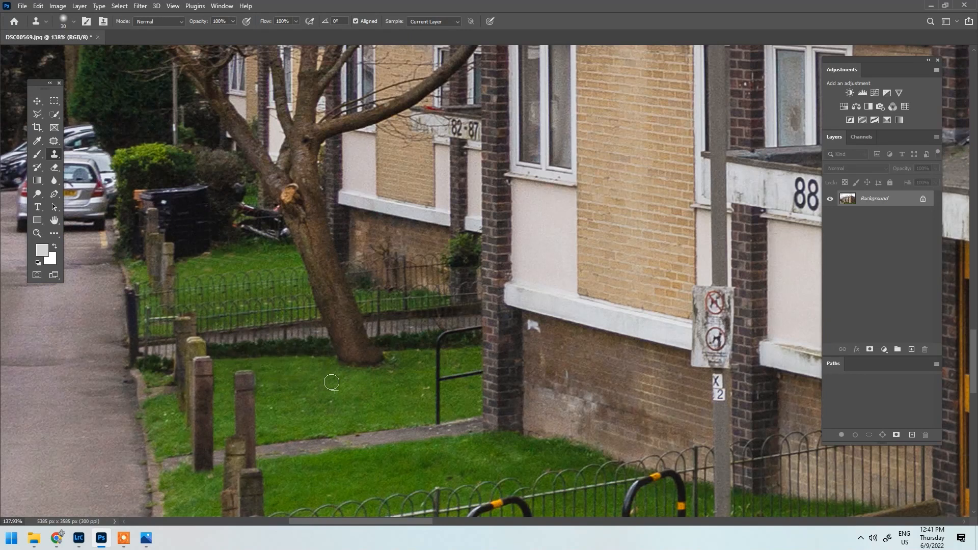
Outline the hedge strip between the wooden posts and the tree trunk with the Polygonal Lasso and copy it to a new layer.
scroll(332, 381, "down", 4)
scroll(343, 383, "up", 4)
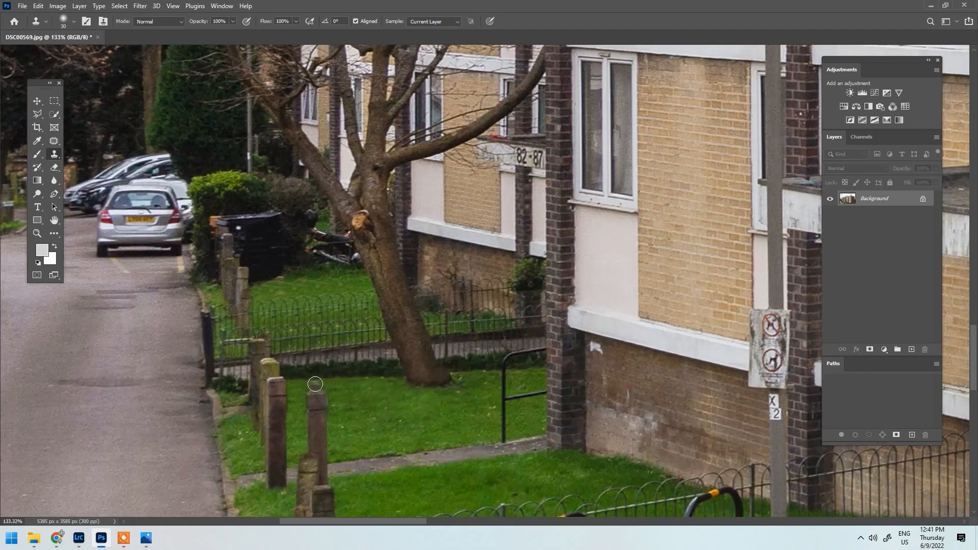
scroll(296, 387, "down", 2)
scroll(420, 373, "up", 4)
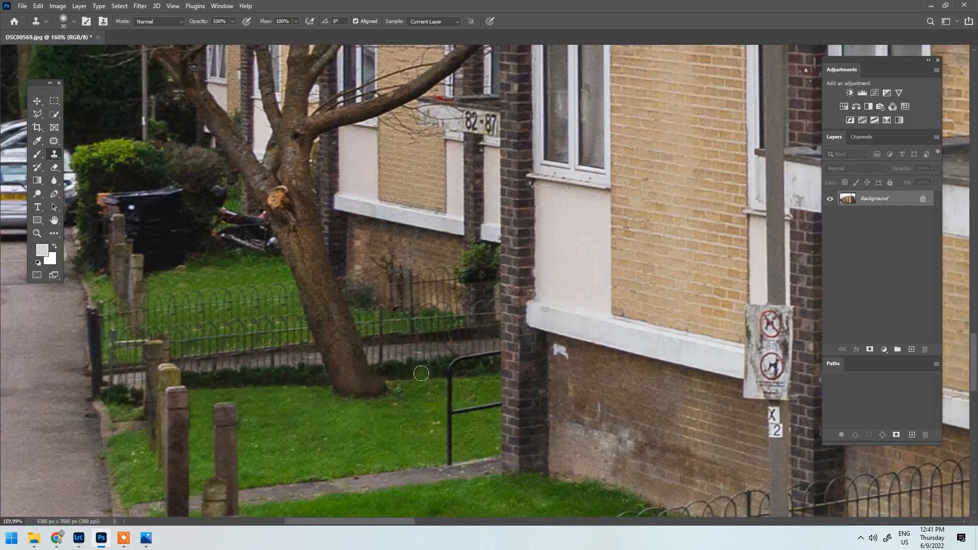
scroll(420, 373, "down", 3)
scroll(334, 373, "up", 5)
key("l")
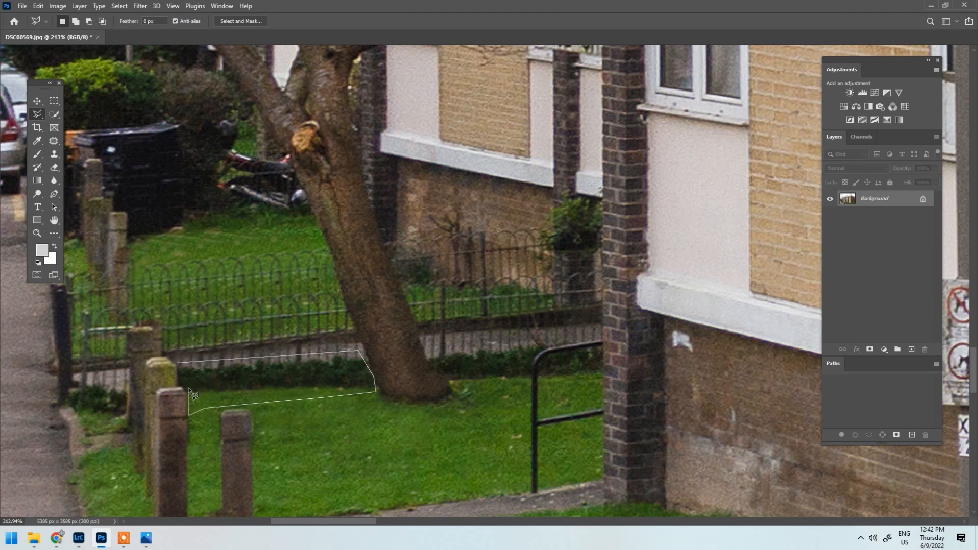
left_click(179, 373)
key("ctrl+j")
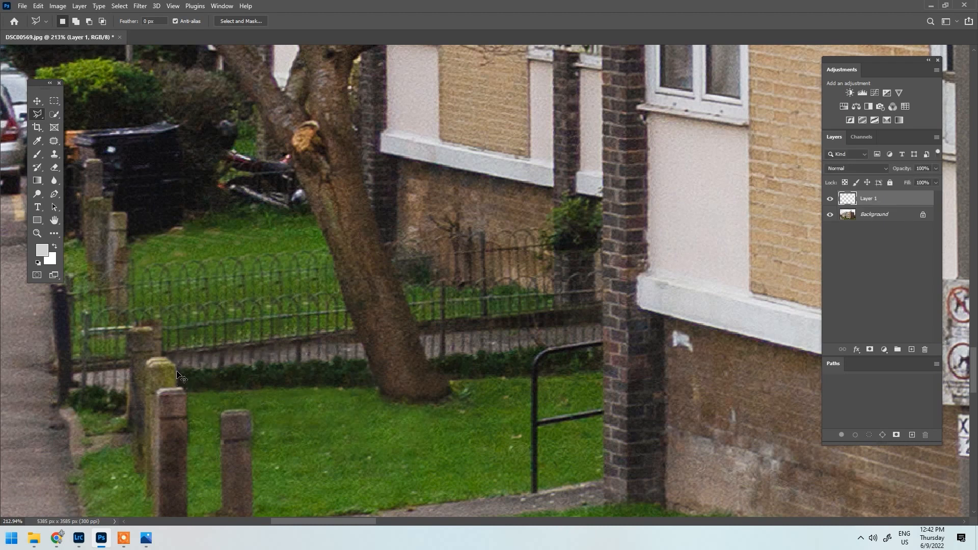
Warp the copied hedge strip slightly downward near the wooden posts and merge it into the Background.
key("ctrl+t")
right_click(257, 359)
left_click(290, 214)
left_click_drag(198, 388, 199, 395)
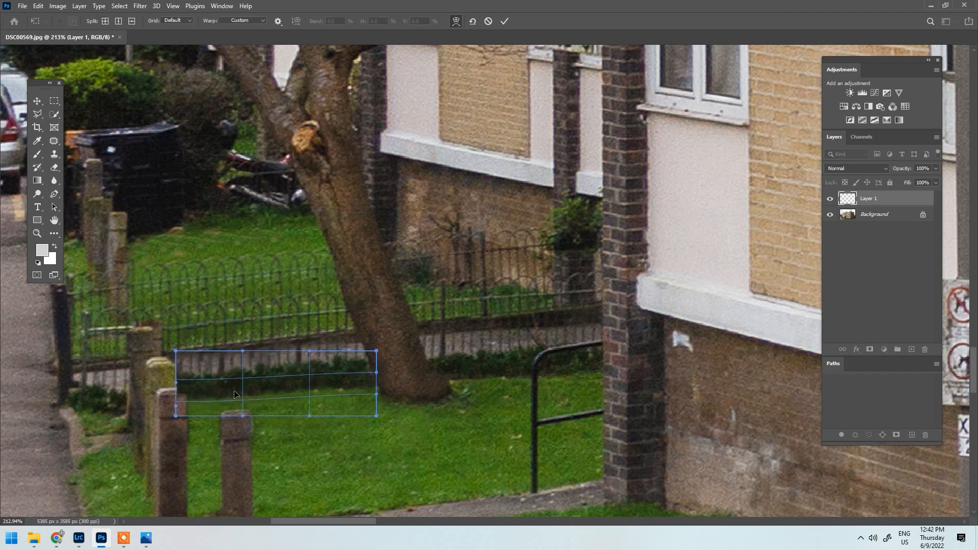
key("Return")
scroll(469, 255, "down", 5)
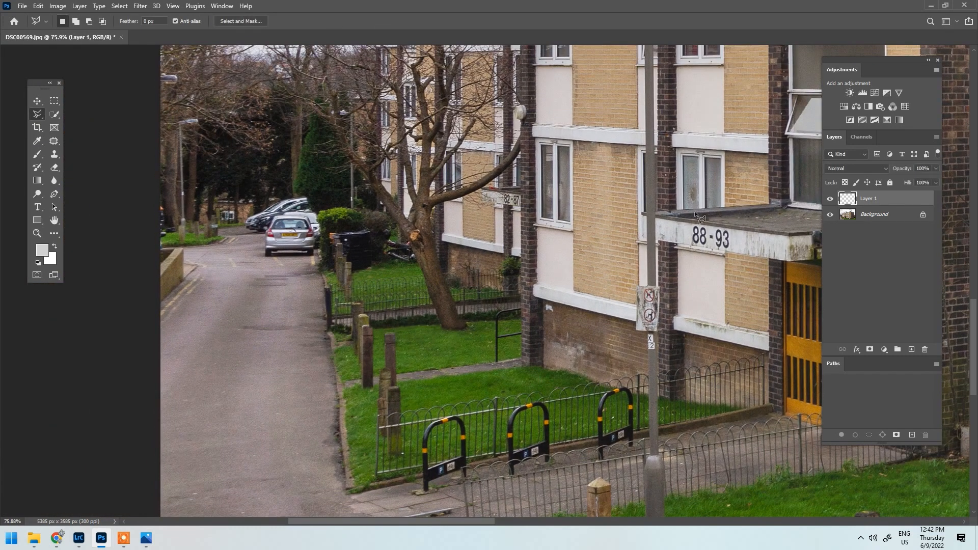
scroll(400, 275, "down", 3)
key("ctrl+e")
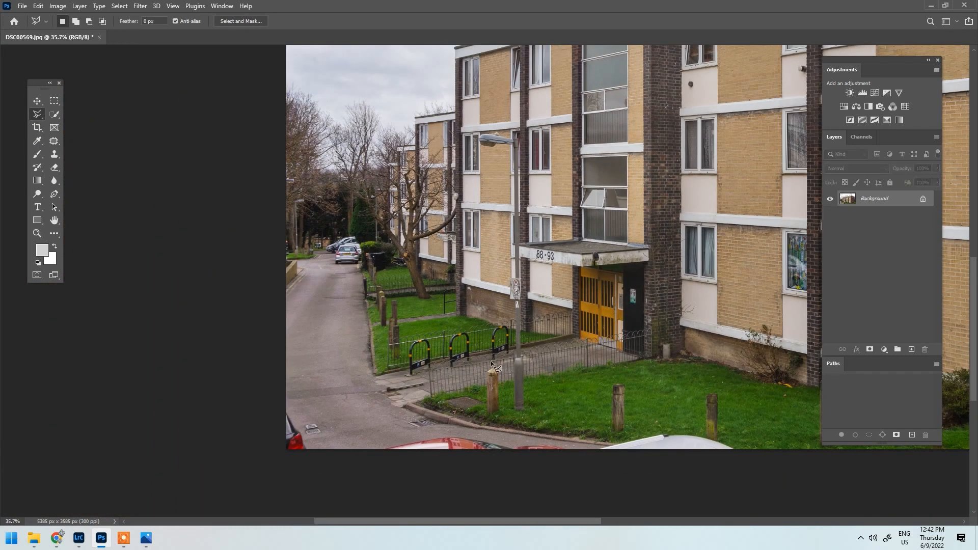
Clone road surface over the dark car with the red tail light in the photo's lower-left corner.
key("s")
scroll(333, 402, "up", 2)
scroll(312, 430, "up", 2)
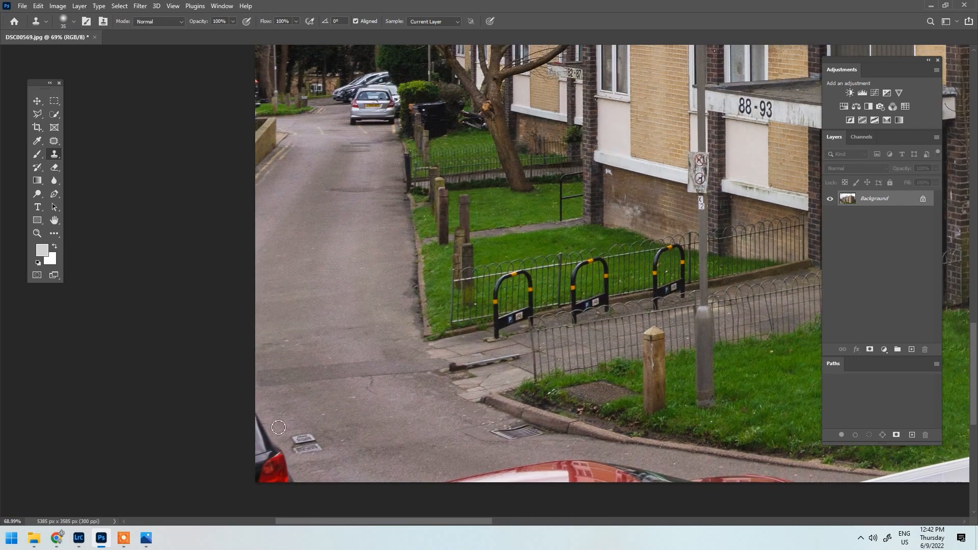
mouse_move(253, 417)
left_mouse_down()
mouse_move(288, 488)
mouse_move(258, 461)
mouse_move(246, 478)
left_mouse_up()
left_click_drag(357, 462, 285, 391)
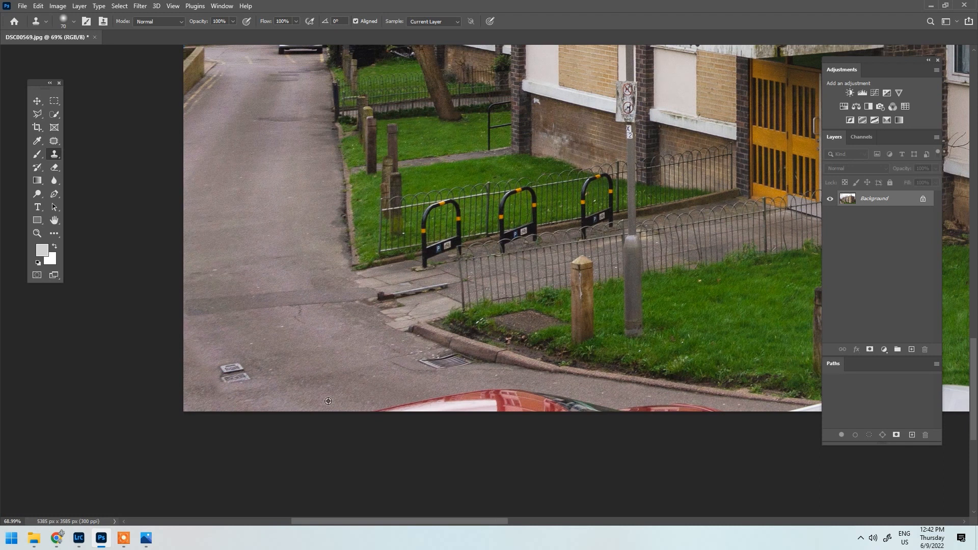
Clone asphalt over the red car roof along the photo's bottom edge below the curb.
mouse_move(372, 414)
left_mouse_down()
mouse_move(476, 401)
mouse_move(364, 406)
left_mouse_up()
mouse_move(466, 395)
left_mouse_down()
mouse_move(518, 400)
mouse_move(411, 402)
left_mouse_up()
mouse_move(511, 393)
left_mouse_down()
mouse_move(609, 415)
mouse_move(488, 406)
mouse_move(612, 415)
left_mouse_up()
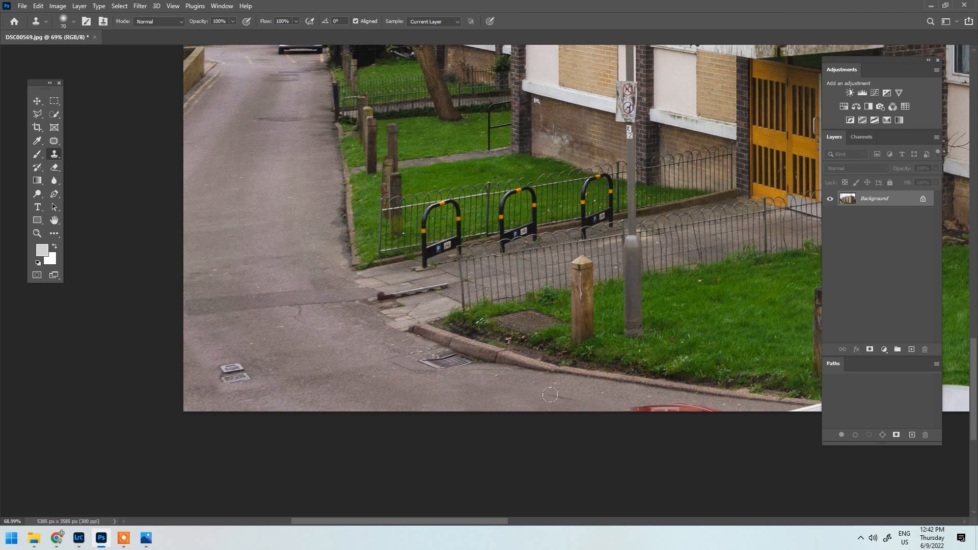
left_click_drag(504, 408, 451, 413)
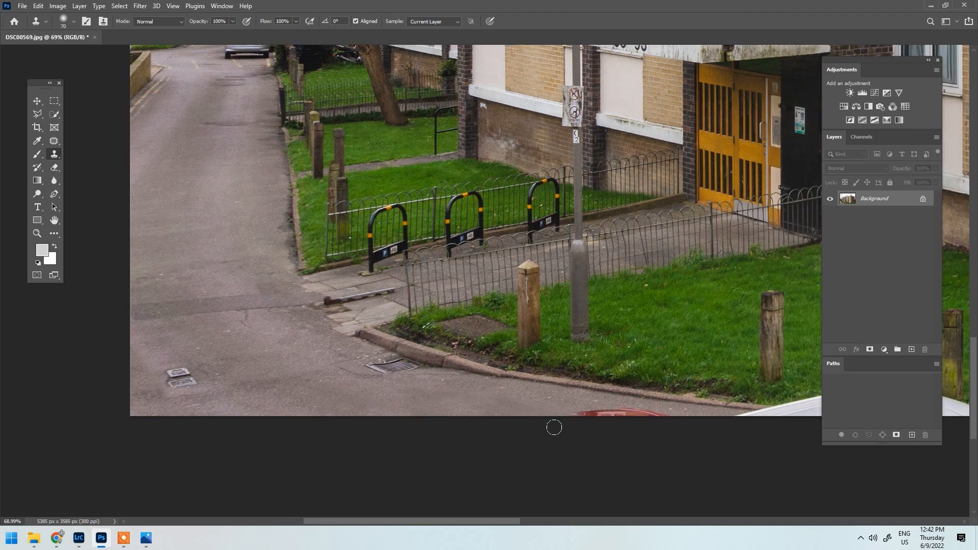
scroll(563, 427, "down", 1)
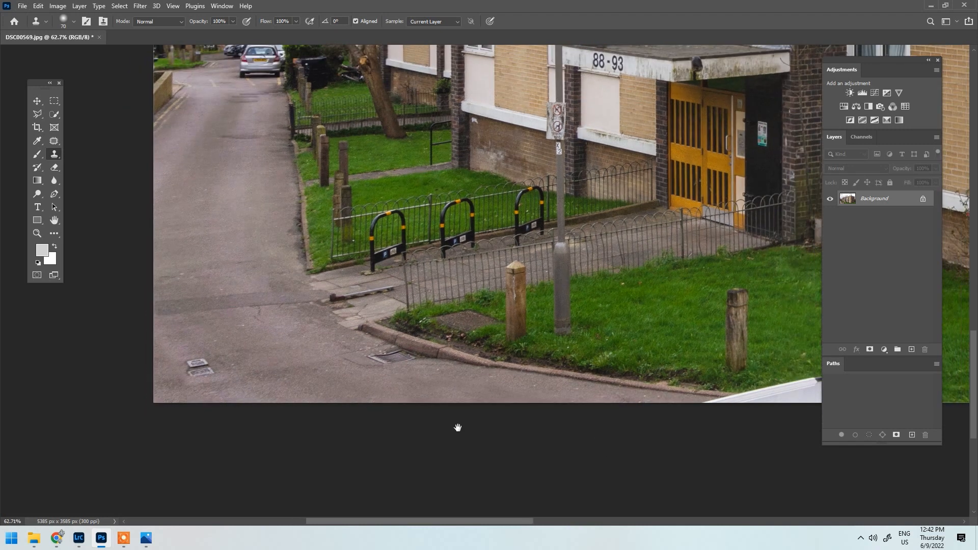
Clone the road, curb and grass over the white car roof at the photo's bottom edge near the wooden posts.
left_click_drag(562, 427, 221, 425)
left_click(325, 388, "alt")
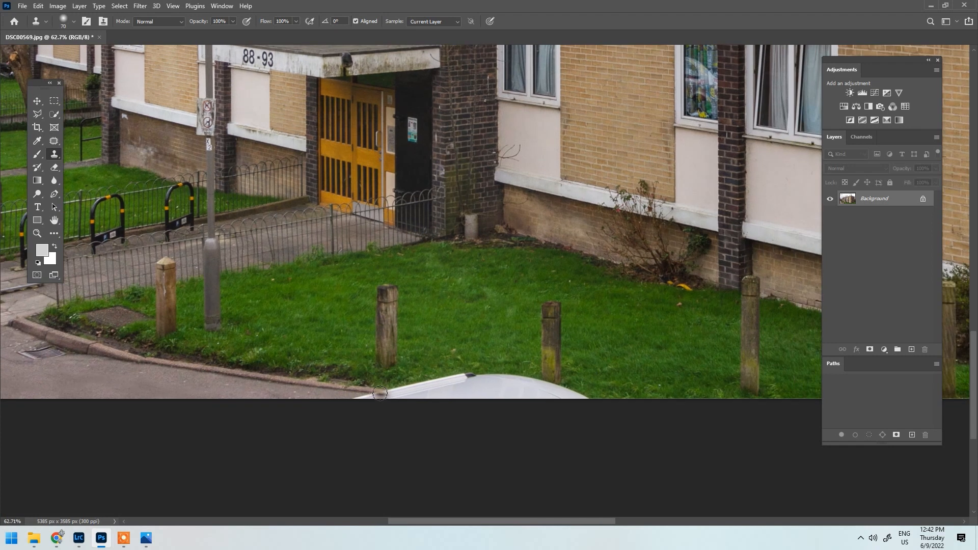
mouse_move(382, 392)
left_mouse_down()
mouse_move(491, 408)
mouse_move(344, 399)
mouse_move(433, 395)
mouse_move(399, 389)
mouse_move(476, 397)
mouse_move(409, 388)
left_mouse_up()
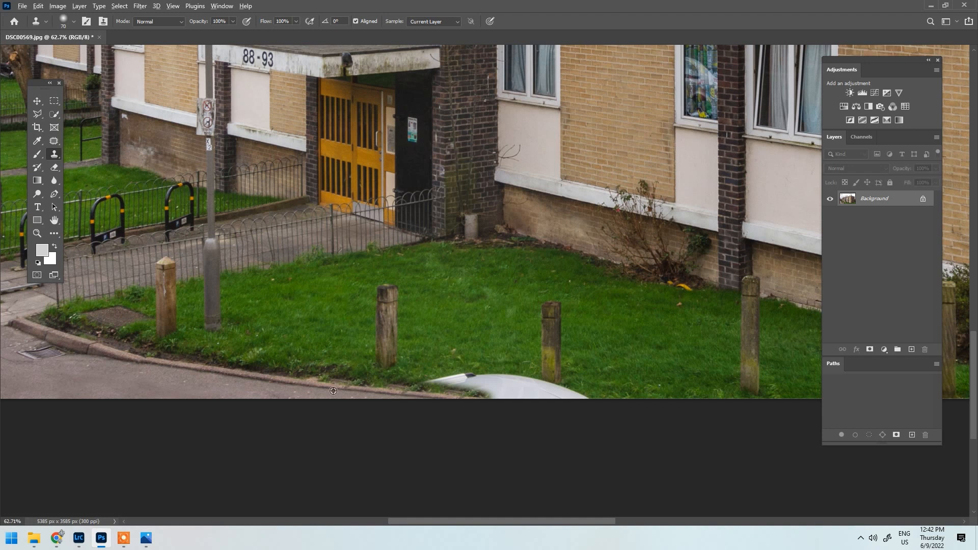
left_click(309, 369, "alt")
mouse_move(414, 378)
left_mouse_down()
mouse_move(503, 393)
mouse_move(439, 380)
mouse_move(518, 377)
left_mouse_up()
left_click(377, 368, "alt")
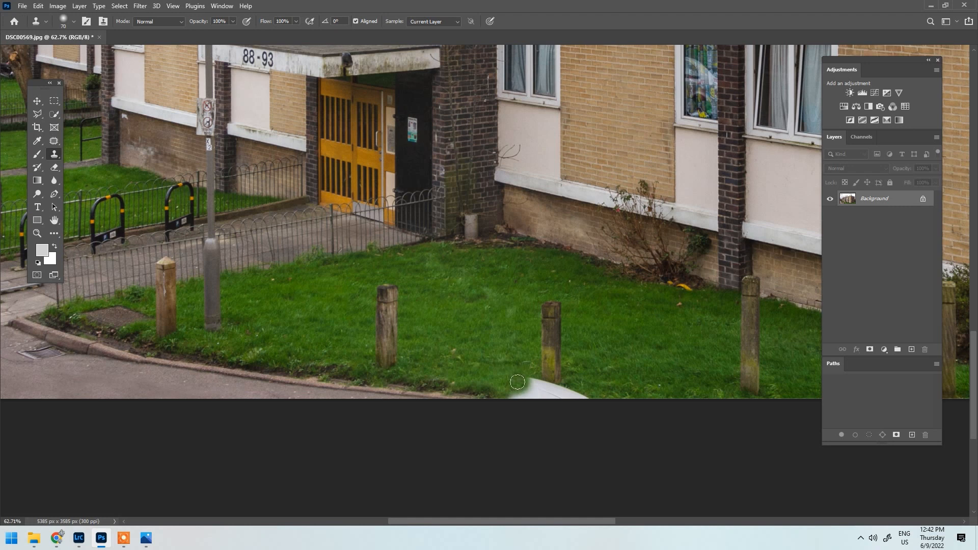
mouse_move(545, 385)
left_mouse_down()
mouse_move(523, 381)
mouse_move(512, 399)
mouse_move(587, 405)
mouse_move(468, 381)
left_mouse_up()
left_click(490, 364, "alt")
left_click(479, 360, "alt")
left_click(481, 378)
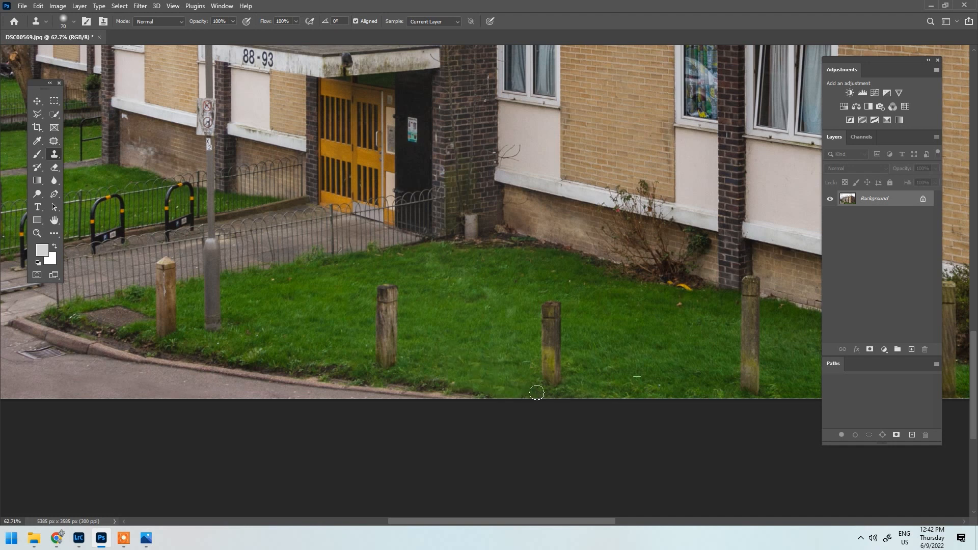
Inspect the whole photo at different magnifications for leftover clutter and visible cloning marks.
scroll(582, 393, "down", 3)
scroll(499, 402, "down", 3)
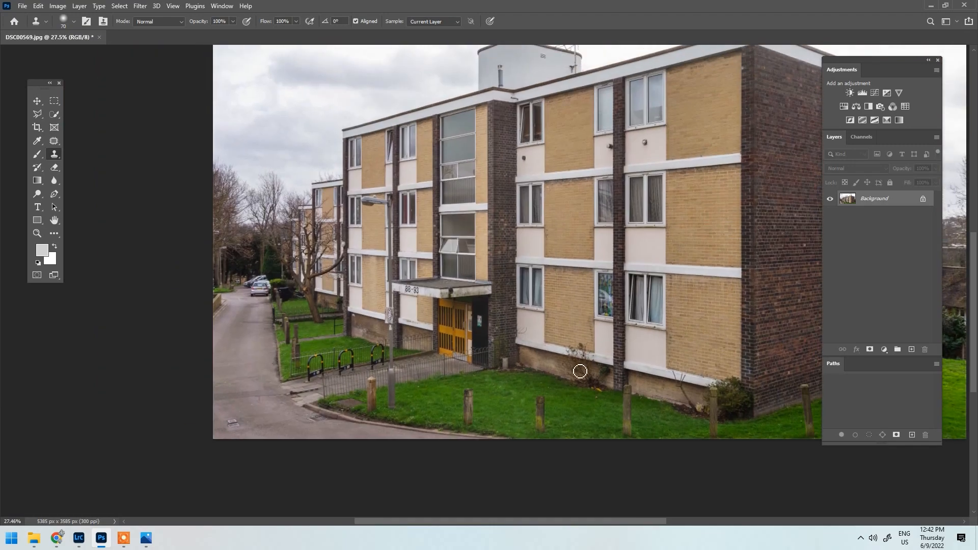
scroll(568, 358, "up", 6)
scroll(485, 319, "down", 3)
left_click_drag(600, 344, 264, 404)
scroll(234, 352, "up", 2)
scroll(189, 357, "down", 3)
left_click_drag(153, 336, 600, 342)
scroll(565, 352, "down", 1)
scroll(518, 359, "down", 1)
scroll(431, 395, "down", 1)
left_click_drag(273, 398, 265, 401)
scroll(265, 401, "down", 2)
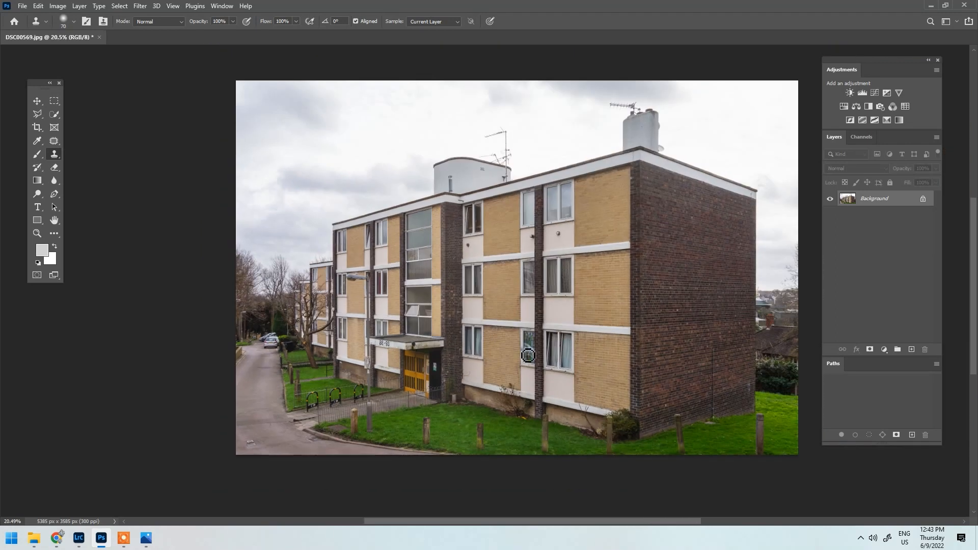
scroll(527, 354, "up", 1)
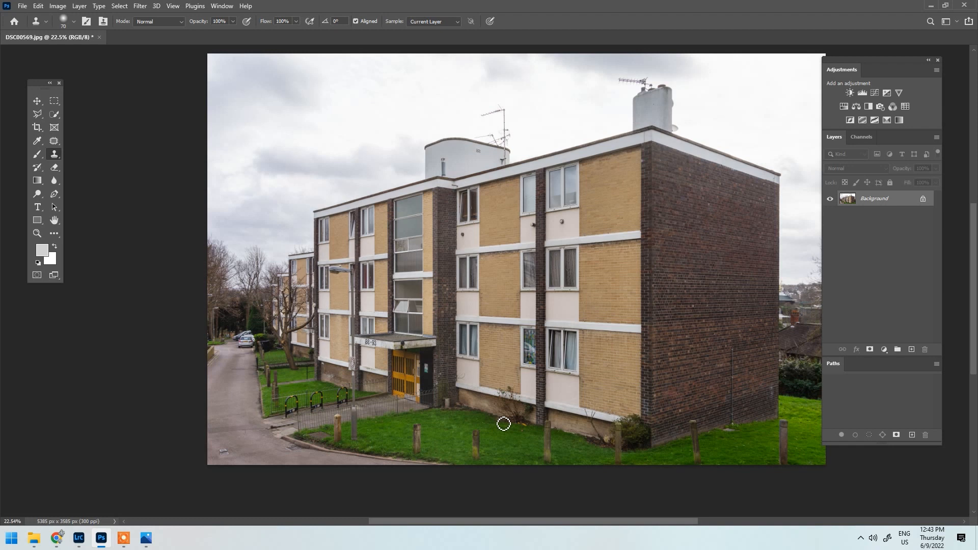
scroll(497, 413, "down", 1)
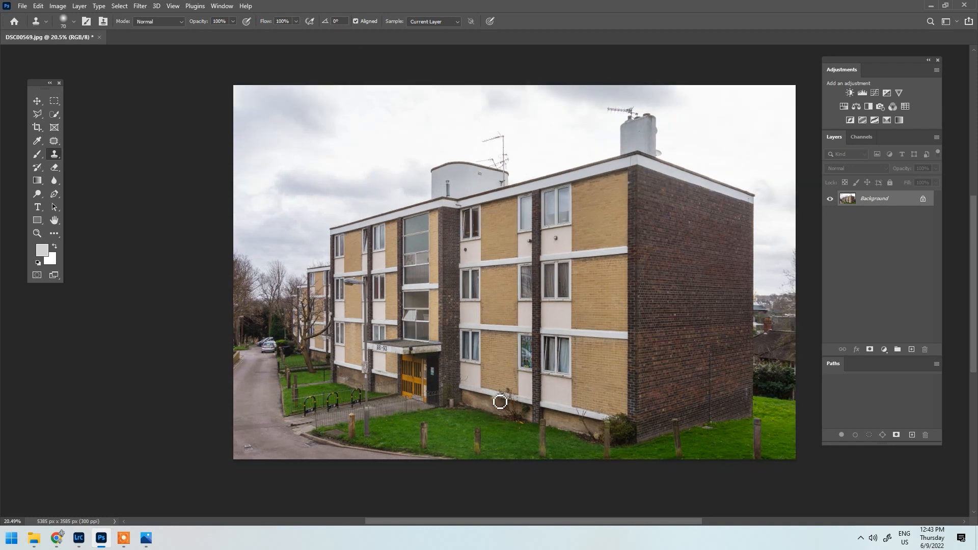
left_click_drag(419, 363, 410, 357)
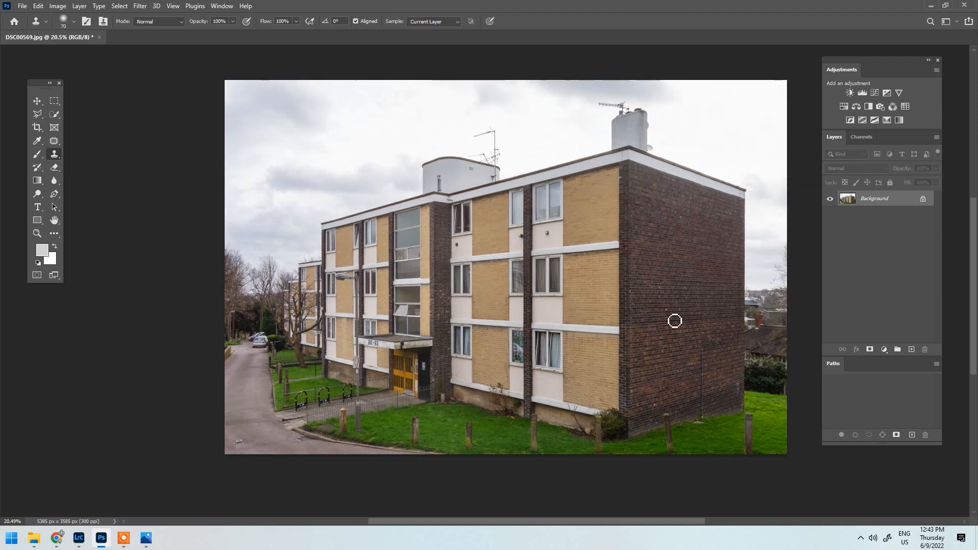
mouse_move(29, 548)
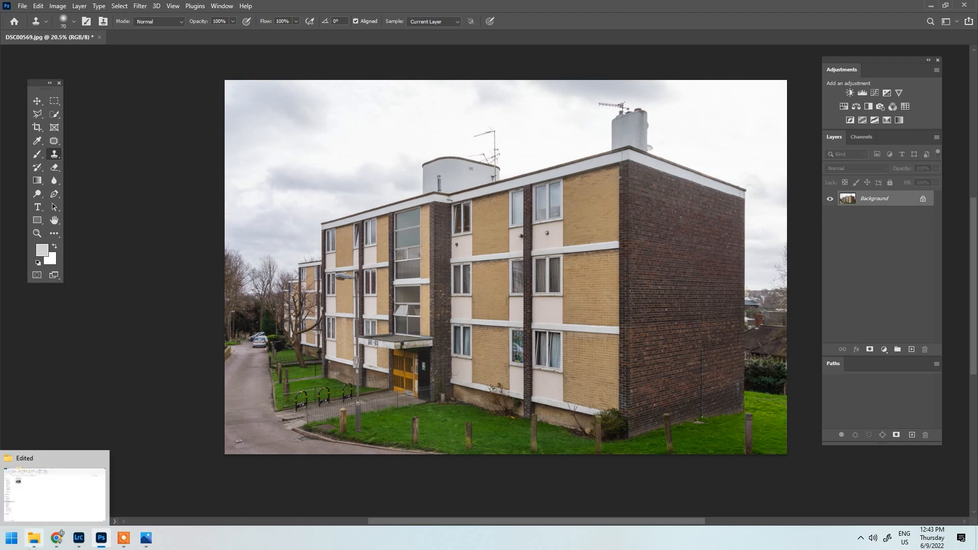
Open the finished photo DSC00571.JPG from the folders in File Explorer as a colour reference.
left_click(55, 492)
left_click(10, 85)
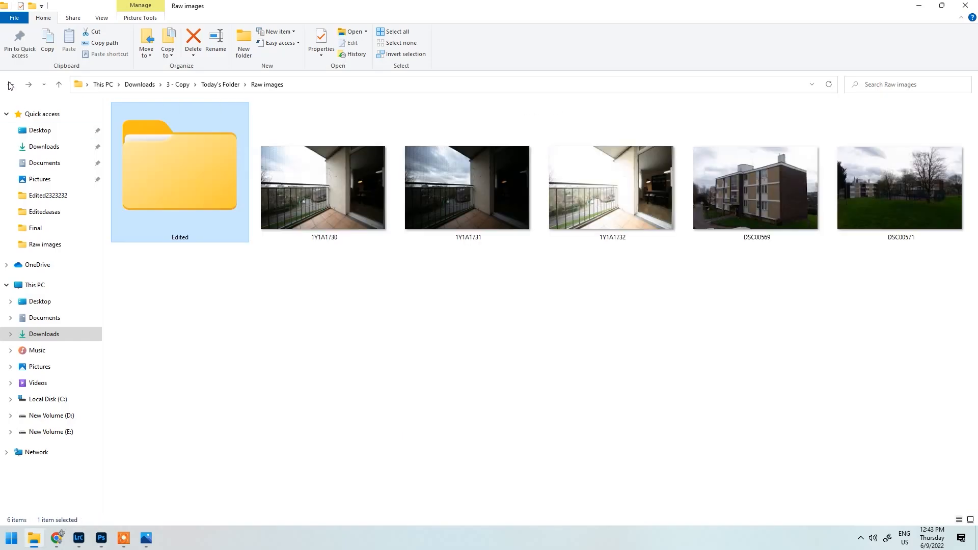
left_click(10, 85)
double_click(137, 138)
double_click(304, 186)
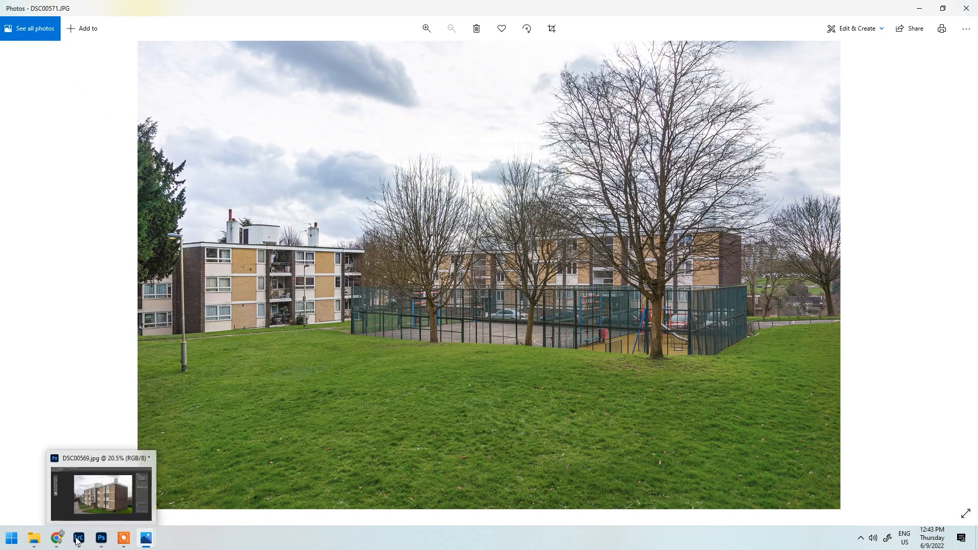
Compare the sky, grass and overall colour of DSC00569 in Photoshop with the reference photo DSC00571.JPG by switching between them.
left_click(105, 541)
left_click(102, 536)
left_click(102, 537)
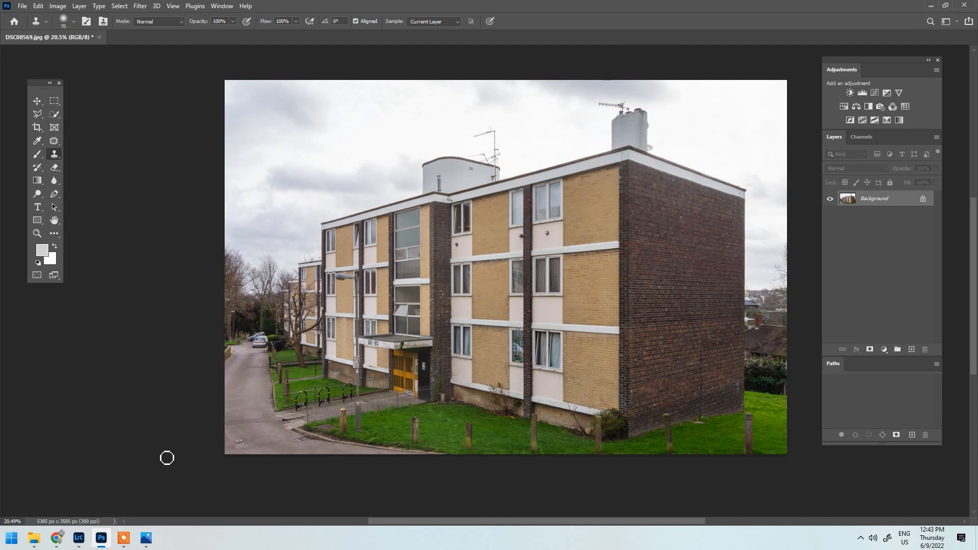
left_click(102, 539)
left_click(102, 539)
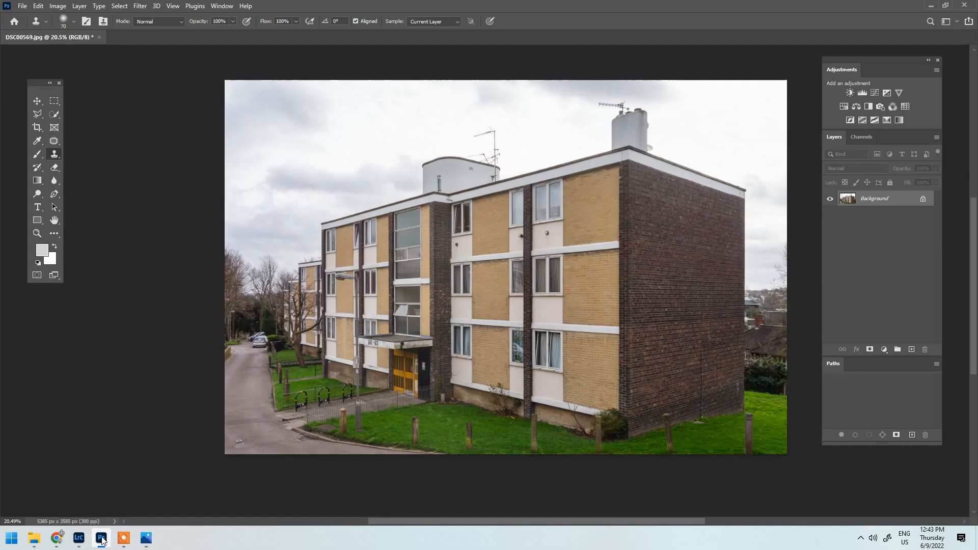
left_click(102, 539)
left_click(102, 539)
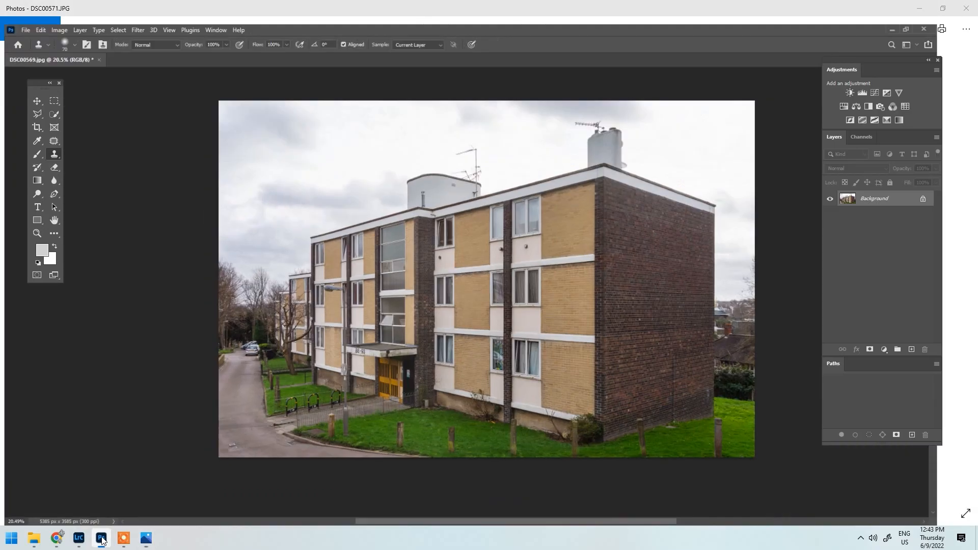
left_click(101, 539)
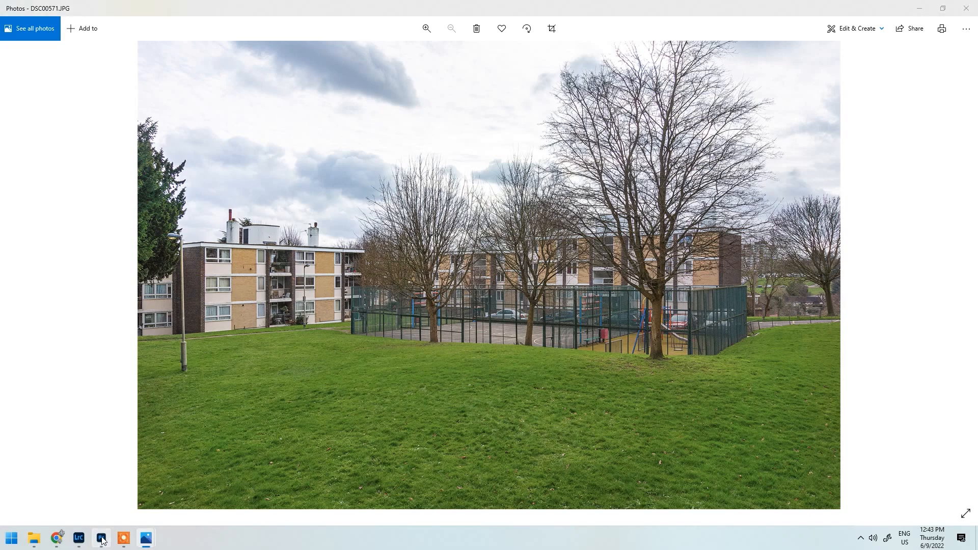
left_click(102, 539)
left_click(102, 539)
left_click(102, 539)
left_click(102, 539)
left_click(102, 539)
left_click(102, 539)
left_click(102, 539)
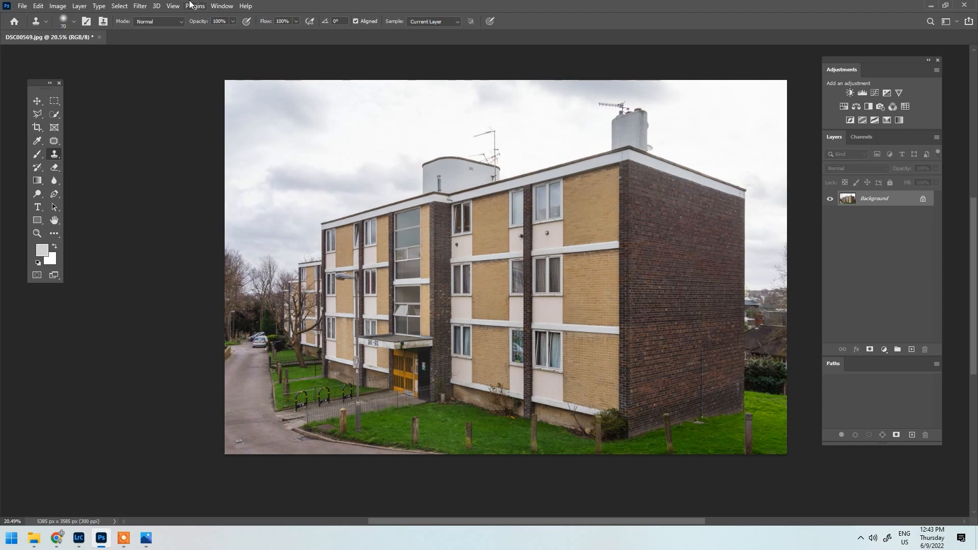
Apply Camera Raw to a duplicate layer with temperature -6, tint -8, contrast +21, highlights -52, whites +20 and vibrance +61.
key("ctrl+j")
left_click(137, 6)
left_click(169, 81)
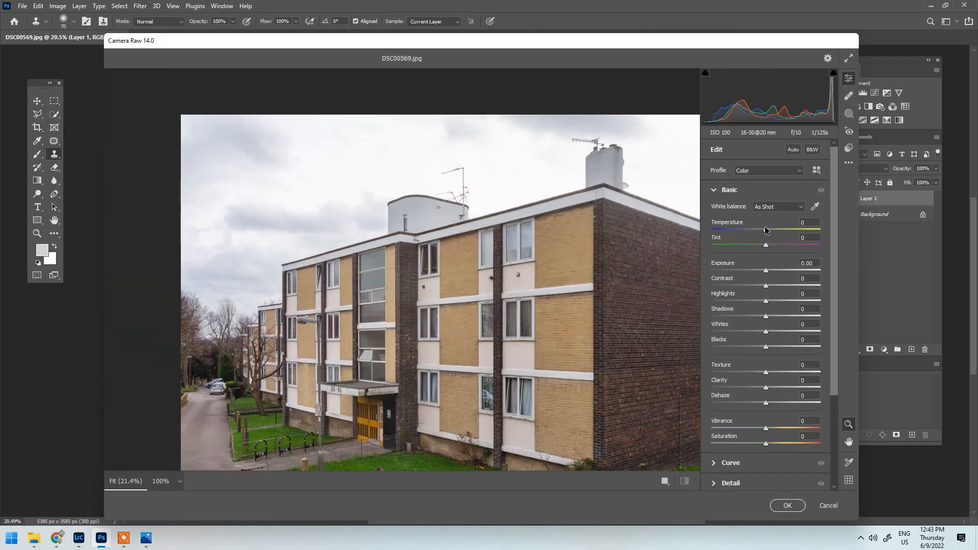
left_click_drag(764, 231, 761, 231)
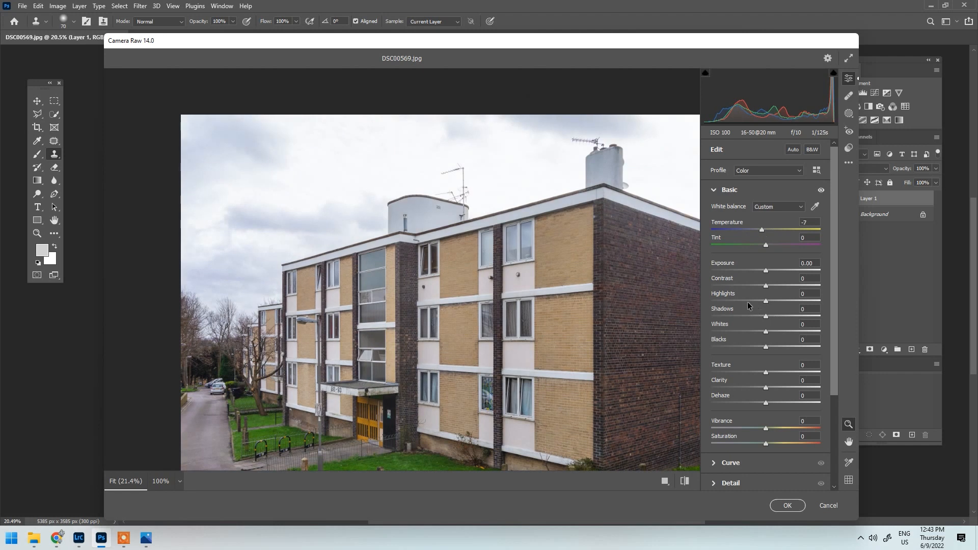
left_click_drag(741, 303, 739, 303)
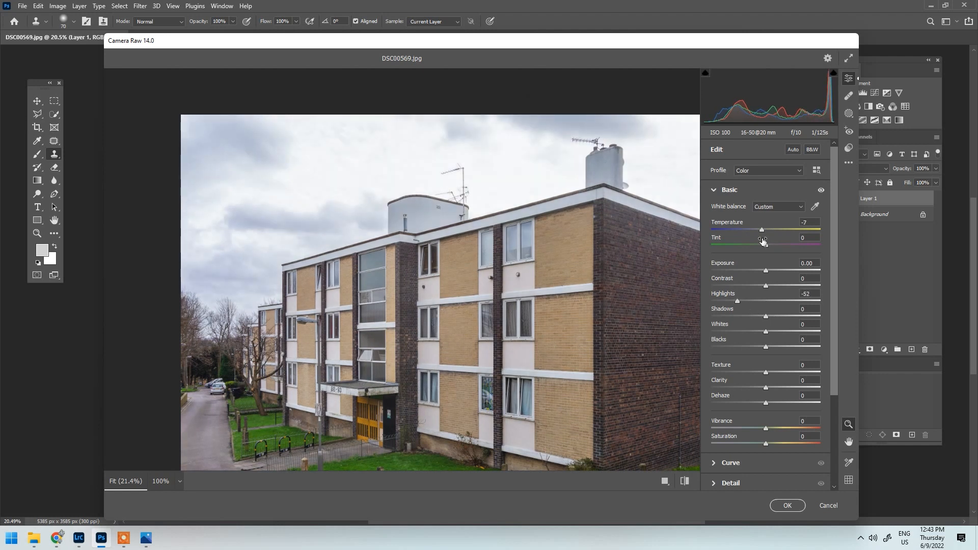
left_click_drag(783, 426, 798, 424)
left_click_drag(765, 243, 761, 243)
left_click(782, 331)
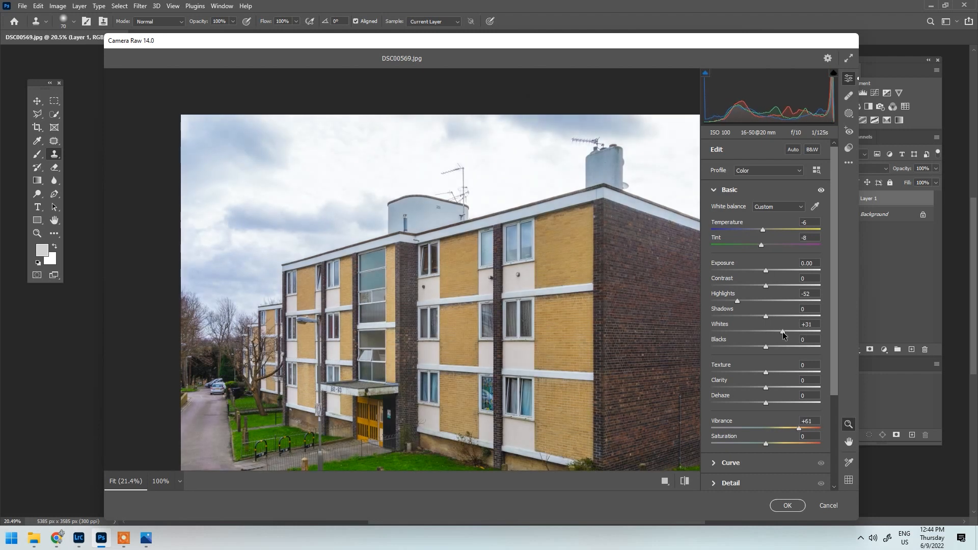
left_click_drag(781, 331, 774, 307)
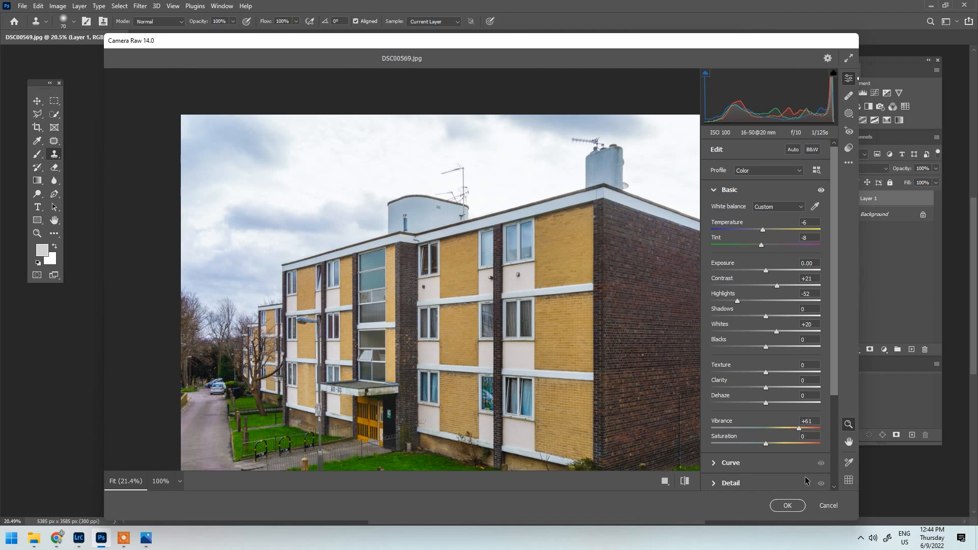
left_click(778, 504)
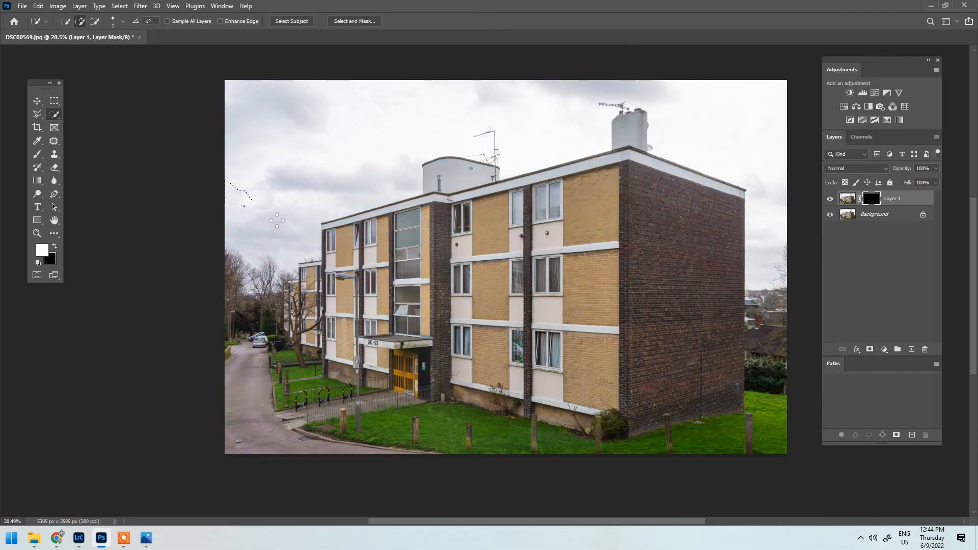
Hide the adjusted layer with a black mask and select the whole sky with the Quick Selection tool.
left_click_drag(595, 84, 725, 122)
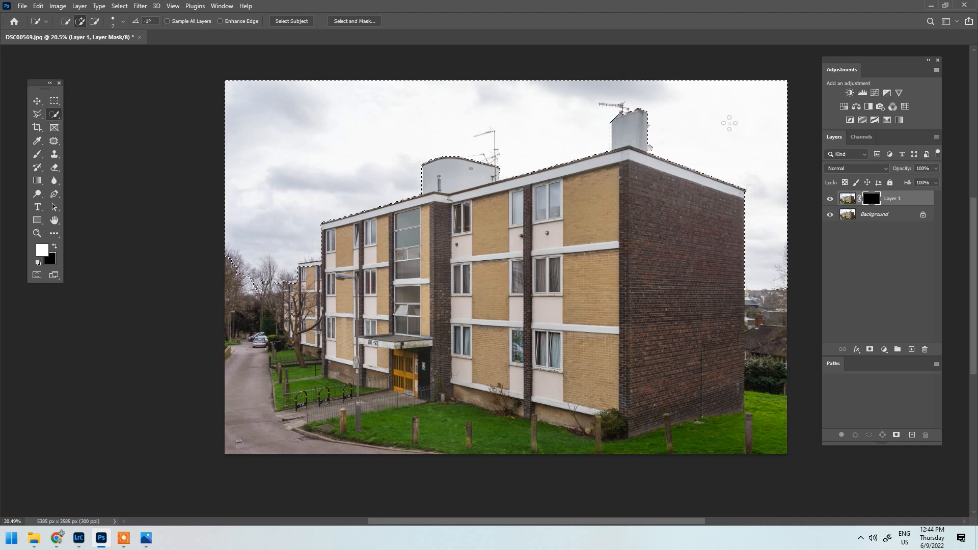
right_click(56, 116)
left_click(95, 124)
scroll(254, 268, "up", 1)
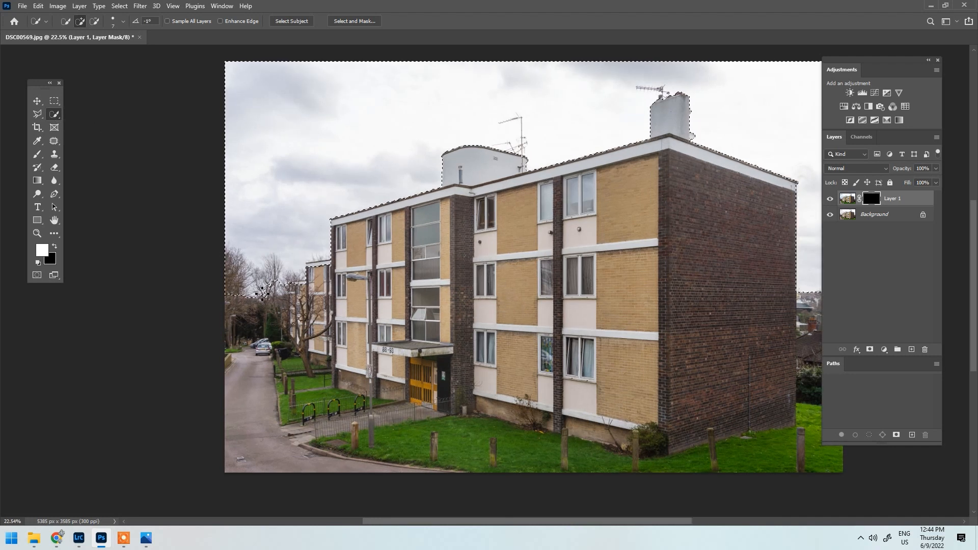
left_click_drag(507, 211, 493, 262)
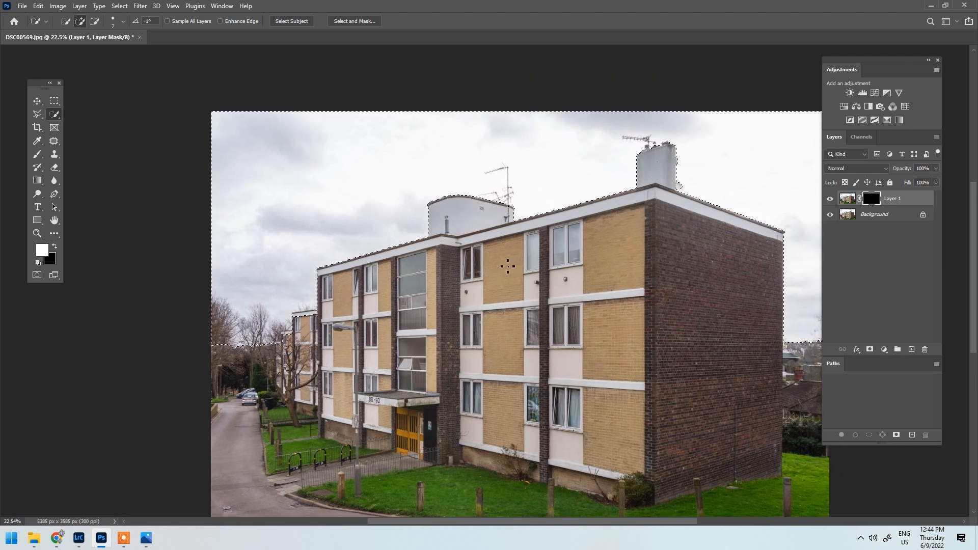
Paint white on the layer mask across the selected sky with a large 20% opacity brush, and clear the selection.
key("b")
key("bracketleft")
key("bracketleft")
key("bracketleft")
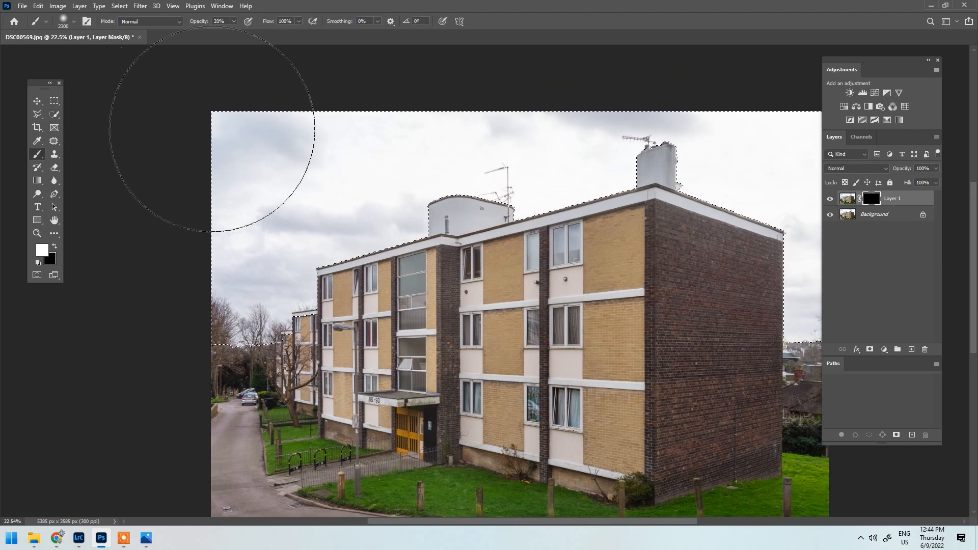
mouse_move(308, 119)
left_mouse_down()
mouse_move(442, 96)
mouse_move(609, 87)
mouse_move(518, 92)
left_mouse_up()
key("bracketright")
left_click_drag(721, 136, 769, 221)
key("bracketleft")
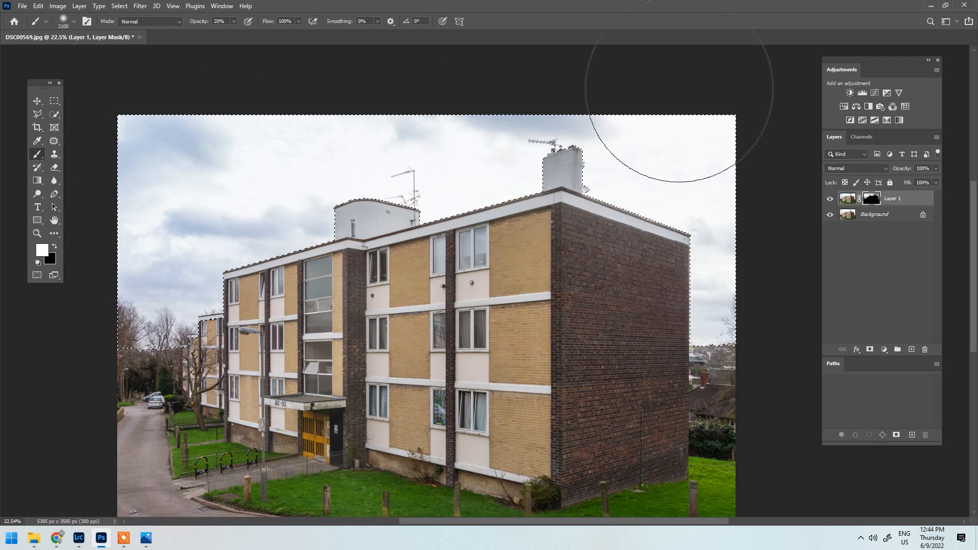
key("ctrl+d")
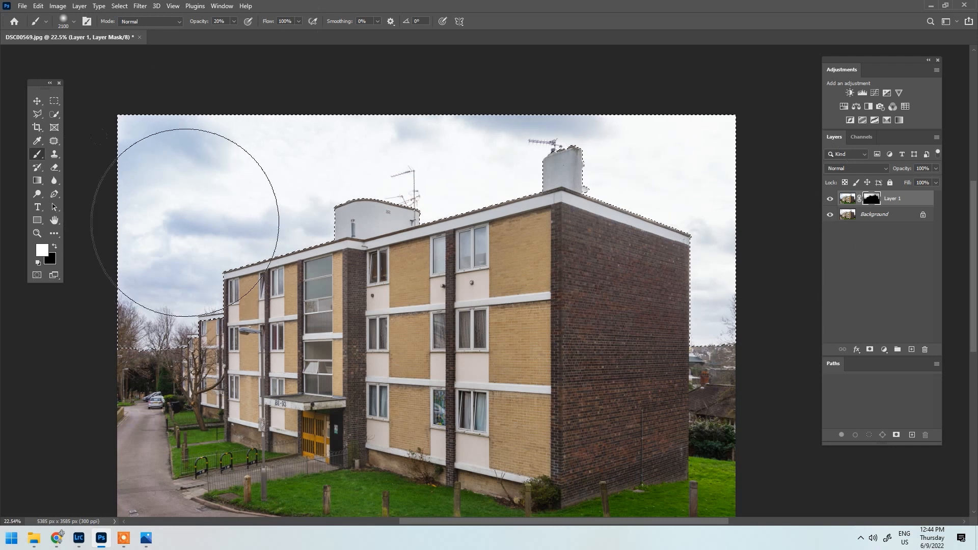
Compare the photo with and without the masked sky layer, and merge it into the background.
left_click_drag(662, 206, 741, 204)
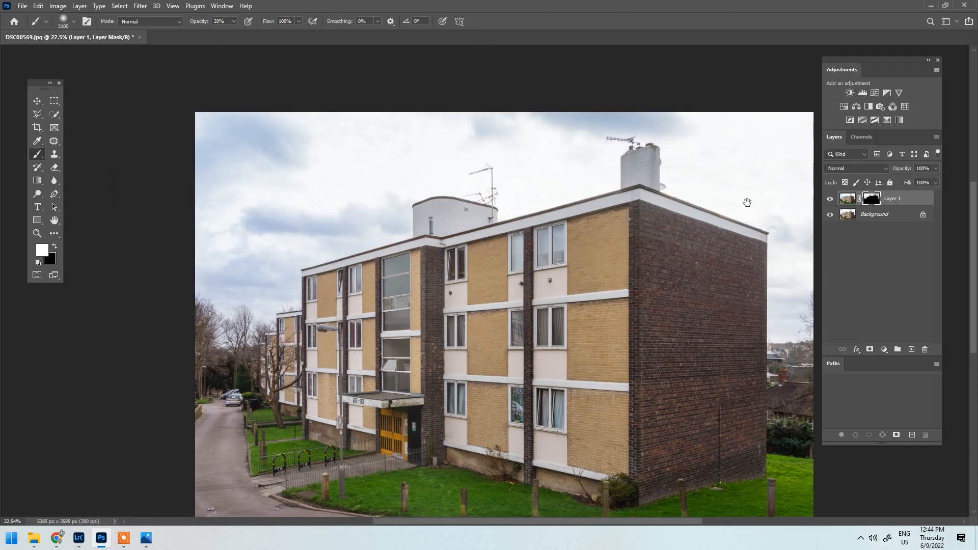
left_click(831, 199)
left_click(831, 199)
left_click(831, 199)
left_click(832, 199)
key("ctrl+shift+e")
left_click_drag(544, 266, 498, 255)
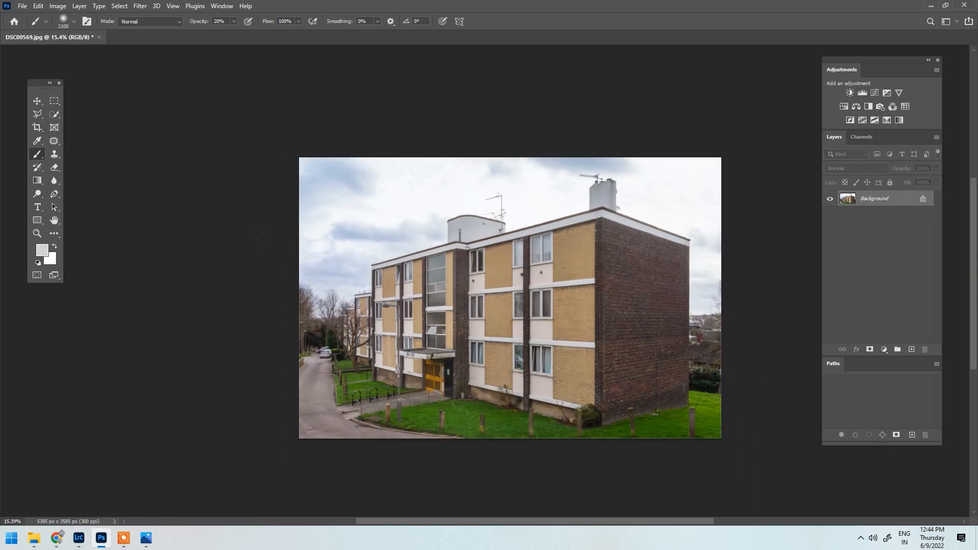
Check the colours of the reference photo DSC00571.JPG in Photos and return to Photoshop.
mouse_move(153, 542)
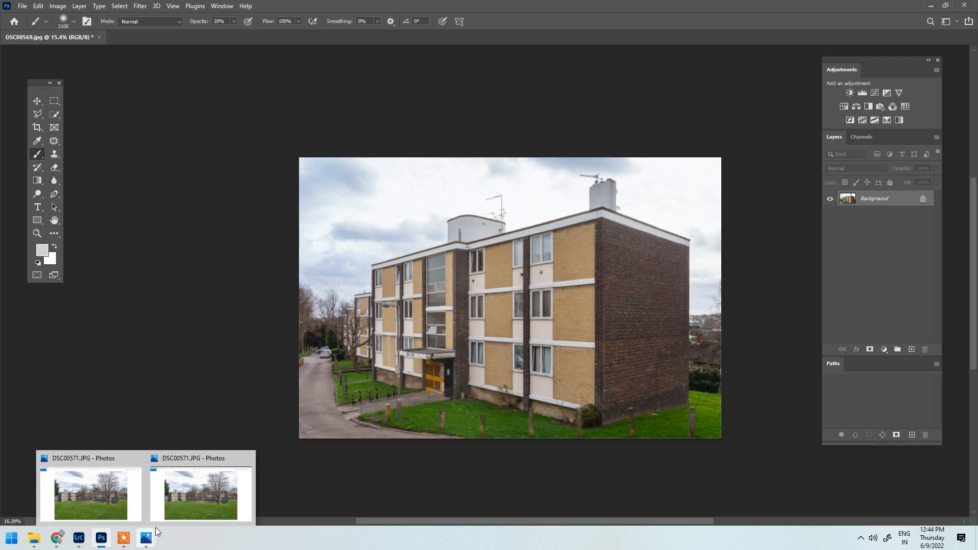
left_click(140, 459)
left_click(137, 481)
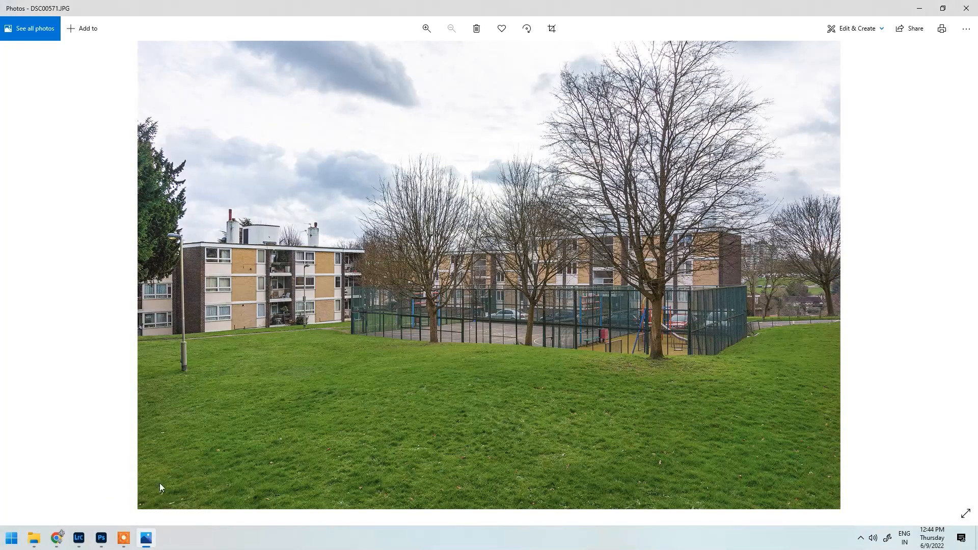
left_click(101, 540)
Apply Camera Raw to a new duplicate layer with temperature -4, tint -2, contrast +22, shadows +11, whites +16, blacks +8 and vibrance +4.
scroll(499, 294, "up", 1)
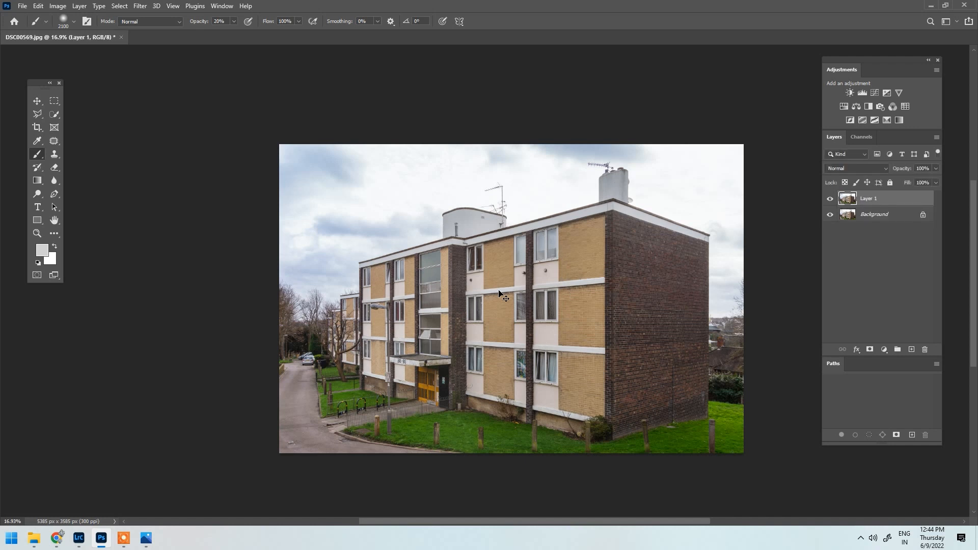
left_click(139, 8)
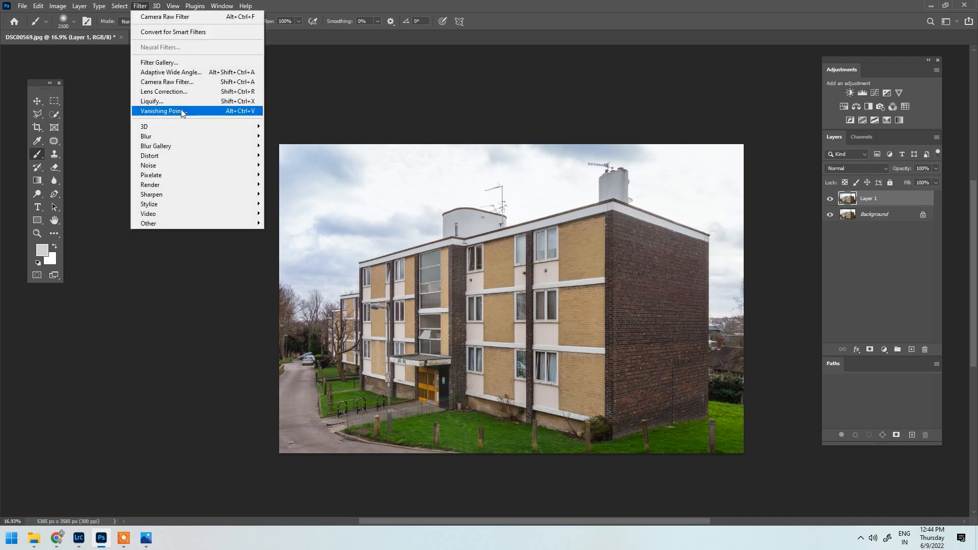
left_click(168, 82)
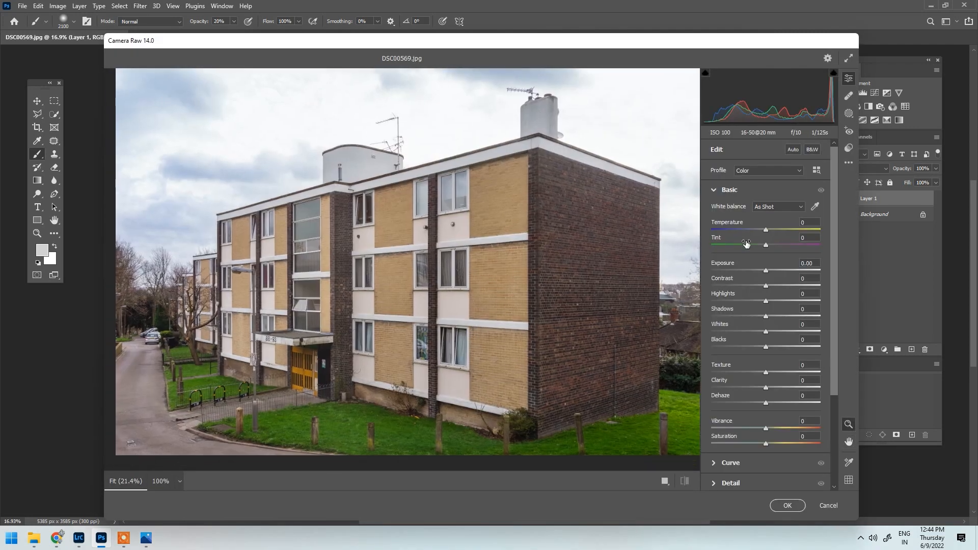
left_click_drag(763, 229, 763, 228)
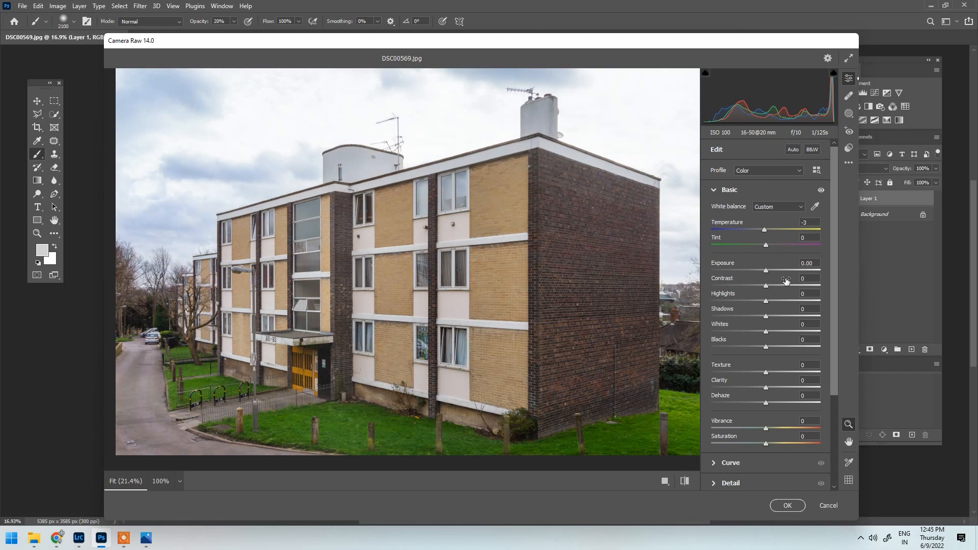
left_click_drag(767, 332, 778, 332)
left_click_drag(765, 285, 774, 288)
left_click_drag(768, 348, 772, 317)
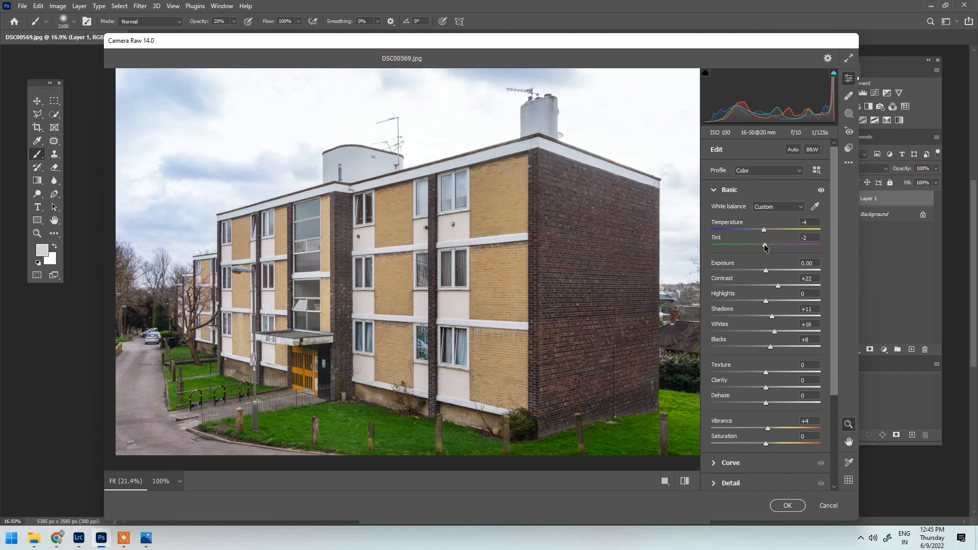
left_click(787, 505)
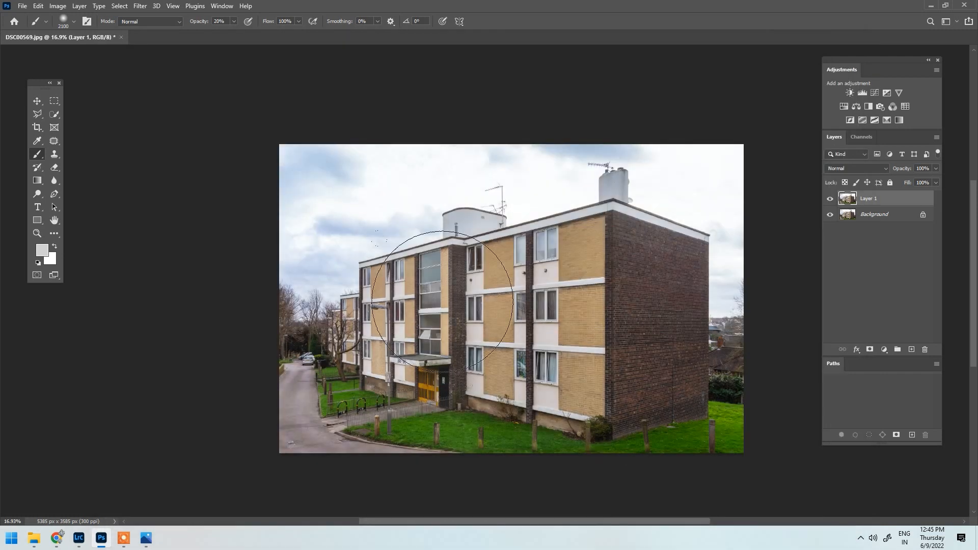
Compare the adjusted photo with the reference DSC00571.JPG and with the unadjusted background layer.
scroll(462, 332, "up", 1)
left_click(146, 539)
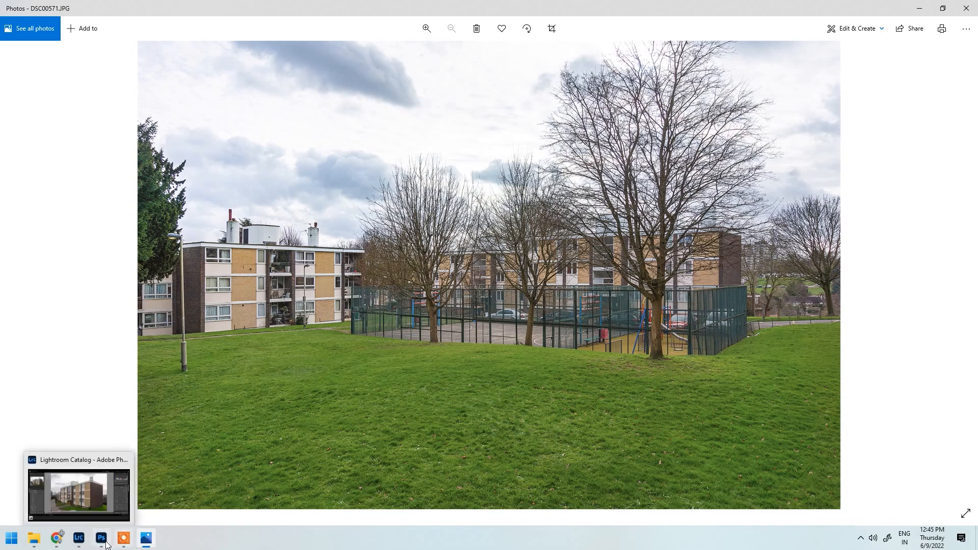
mouse_move(102, 543)
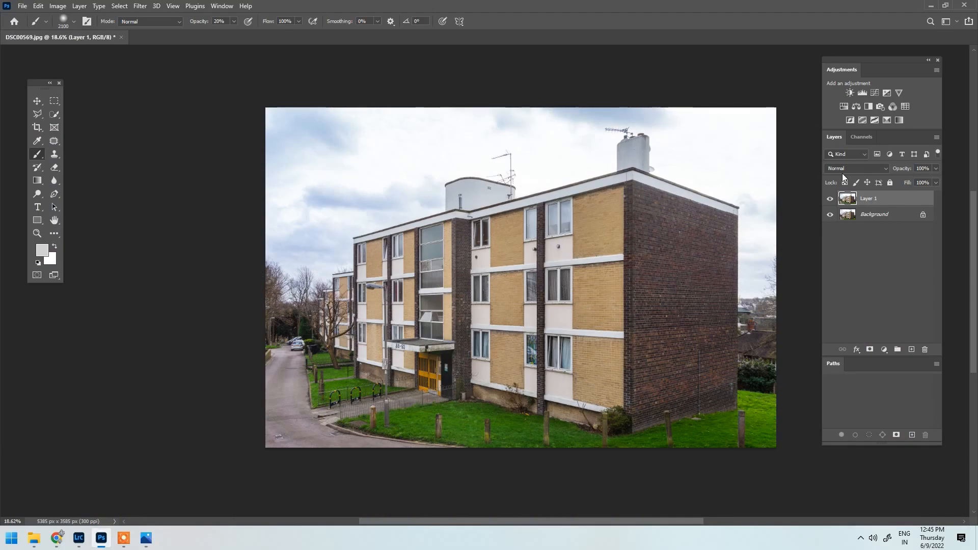
left_click(831, 199)
left_click(832, 202)
left_click(832, 202)
scroll(474, 325, "up", 5)
scroll(802, 330, "down", 1)
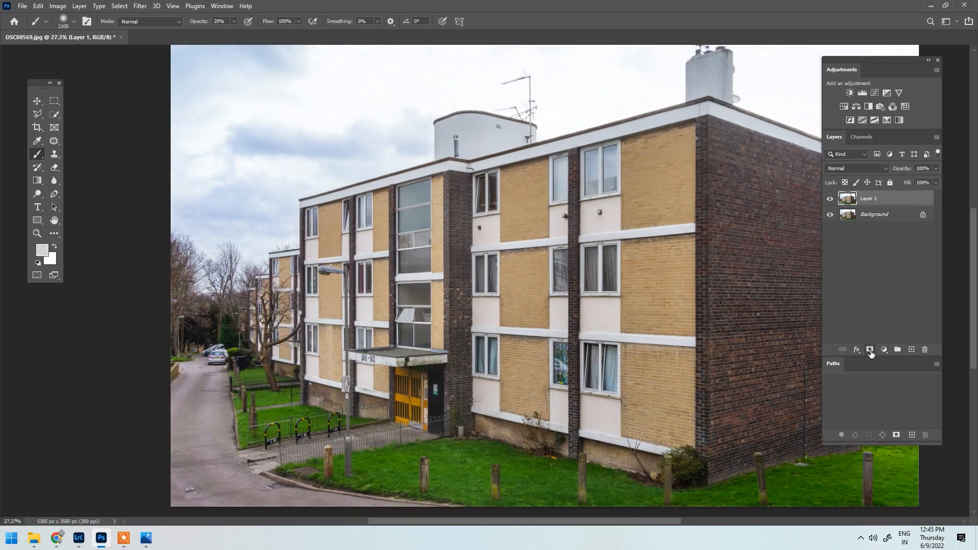
scroll(597, 325, "down", 2)
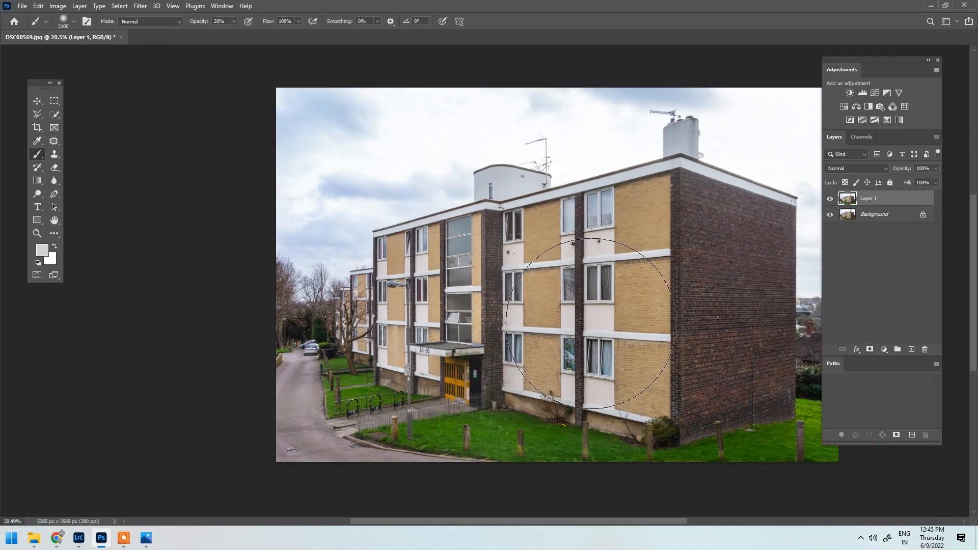
Merge the adjusted layer into the background and inspect the sky, roofline and trees up close.
key("ctrl+e")
scroll(338, 253, "up", 6)
left_click_drag(339, 252, 329, 252)
scroll(258, 315, "up", 4)
scroll(367, 285, "down", 6)
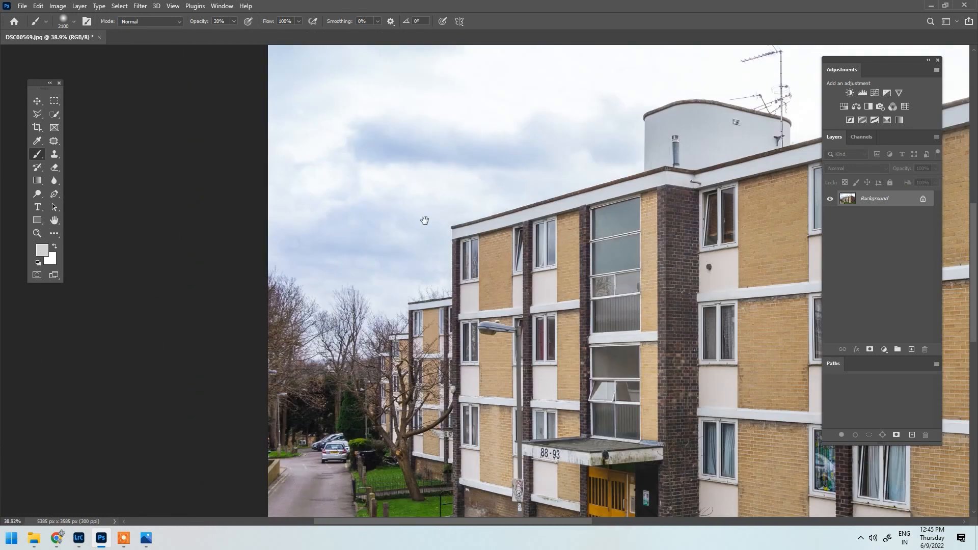
left_click_drag(346, 134, 209, 301)
scroll(209, 301, "down", 7)
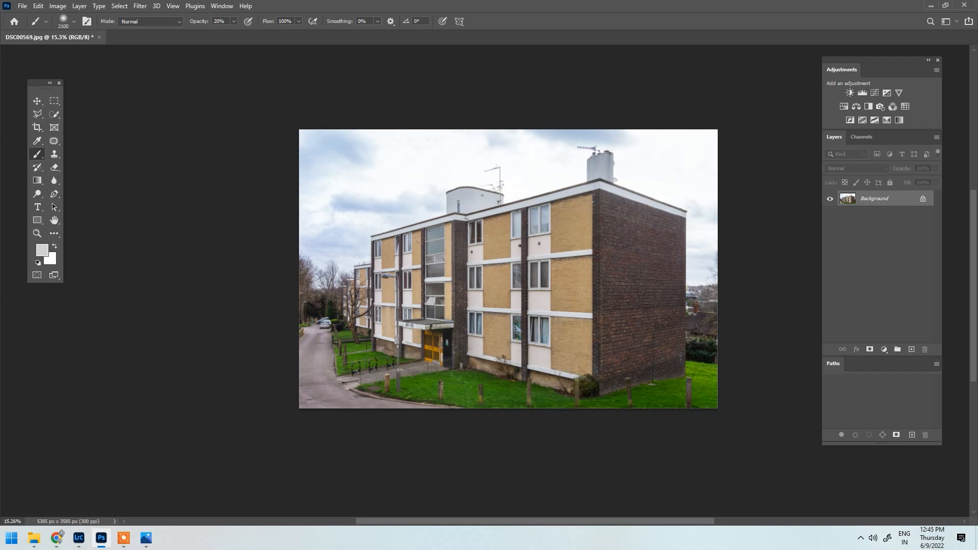
Check the building's alignment against the grid using Free Transform on a duplicate layer, and merge it back into the background.
key("ctrl+j")
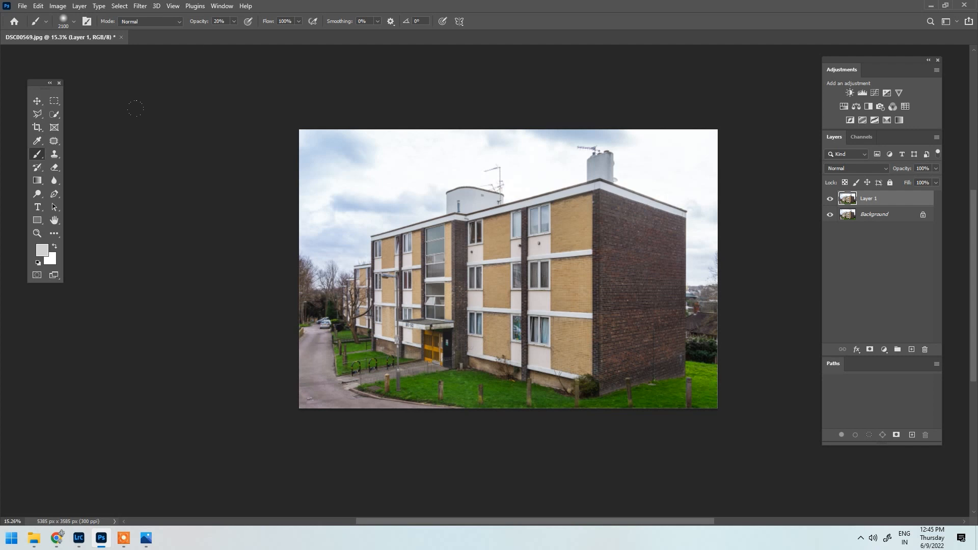
left_click(52, 6)
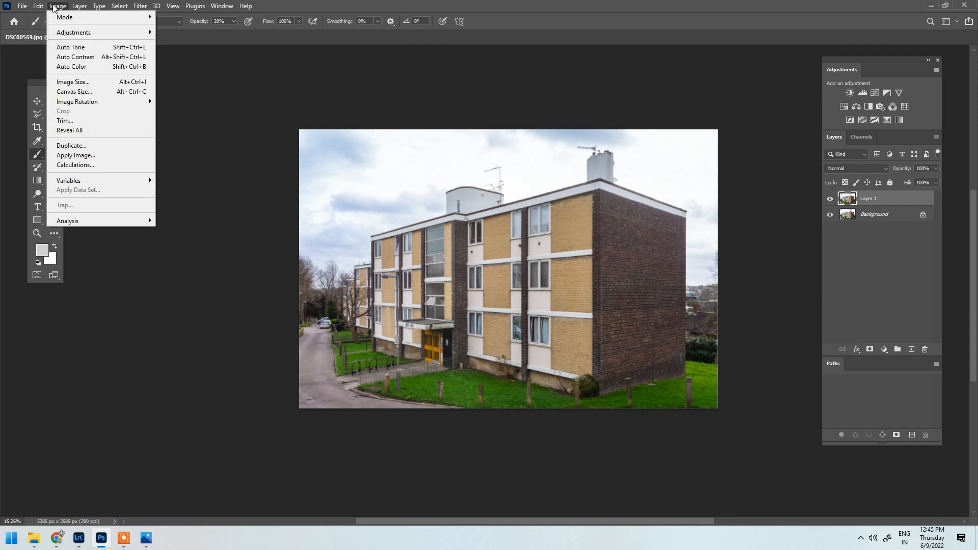
mouse_move(44, 6)
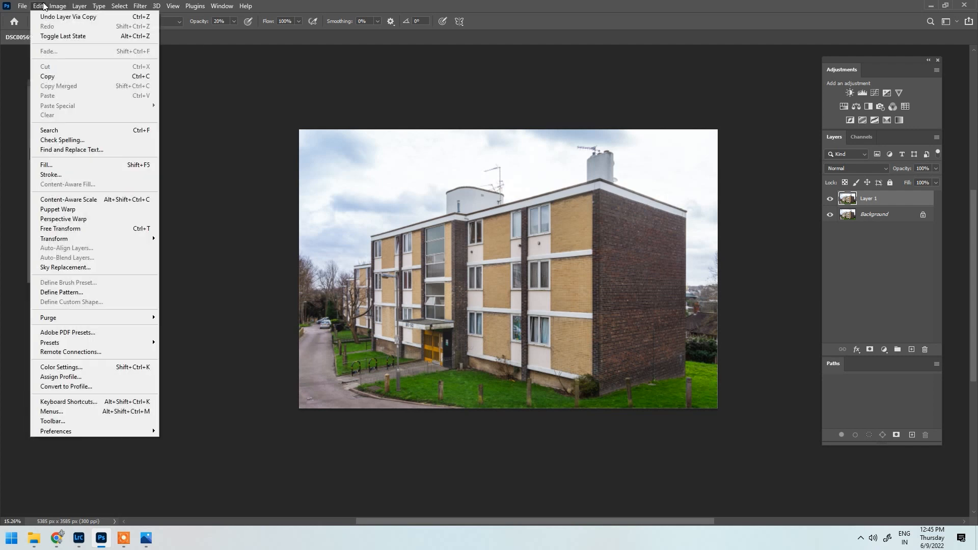
left_click(61, 228)
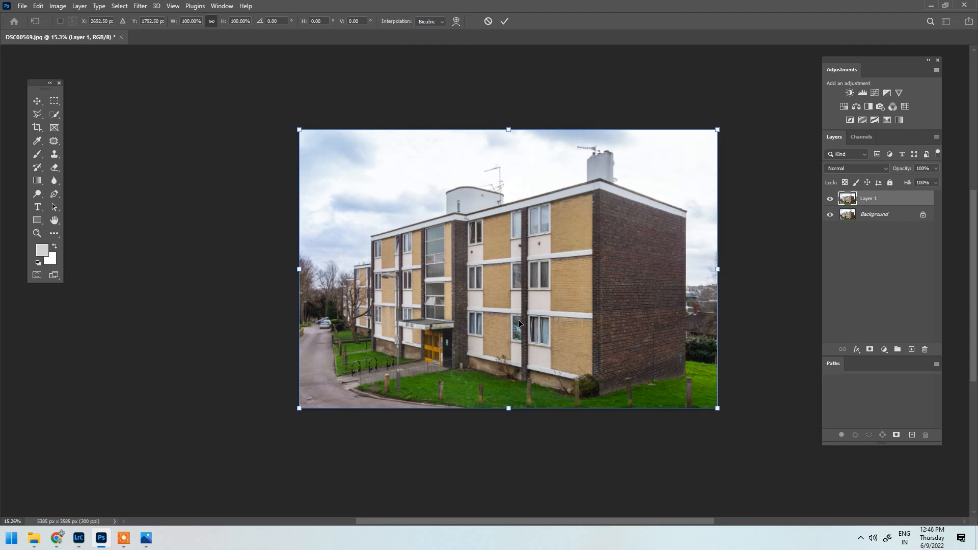
key("ctrl+apostrophe")
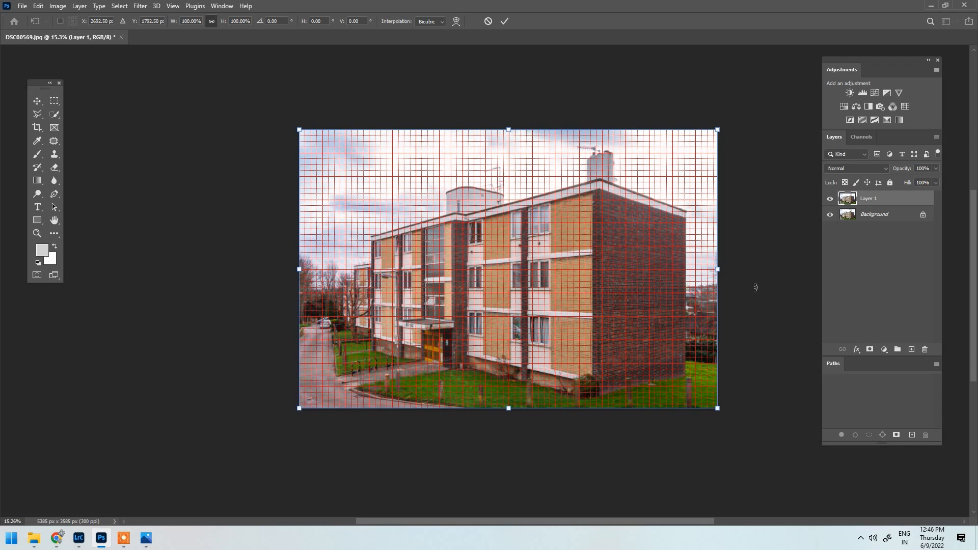
scroll(633, 291, "up", 3)
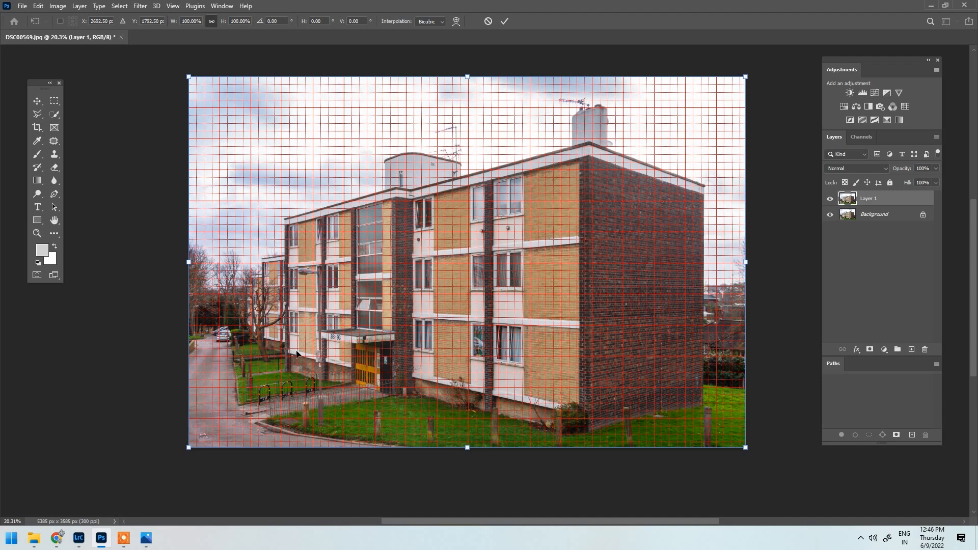
key("ctrl+apostrophe")
key("Return")
key("b")
key("ctrl+e")
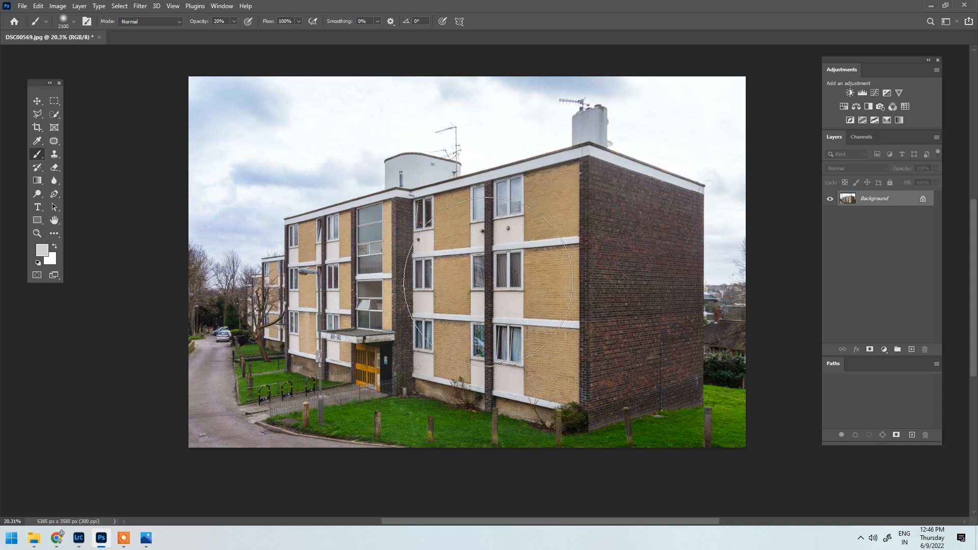
Resize the image to 2500 pixels wide and 1667 pixels high, unlinking the proportions to set the height separately.
scroll(492, 282, "up", 2)
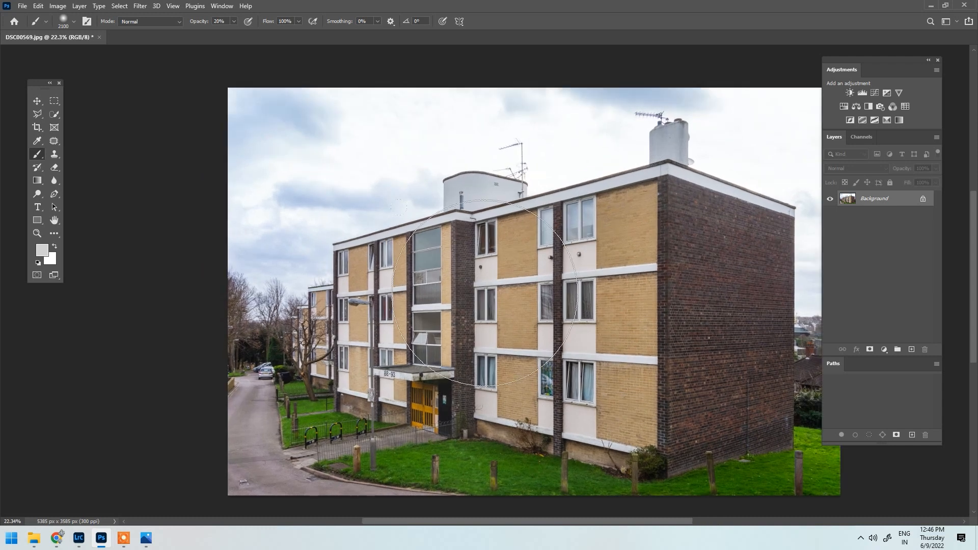
scroll(484, 293, "down", 3)
left_click(39, 6)
mouse_move(57, 4)
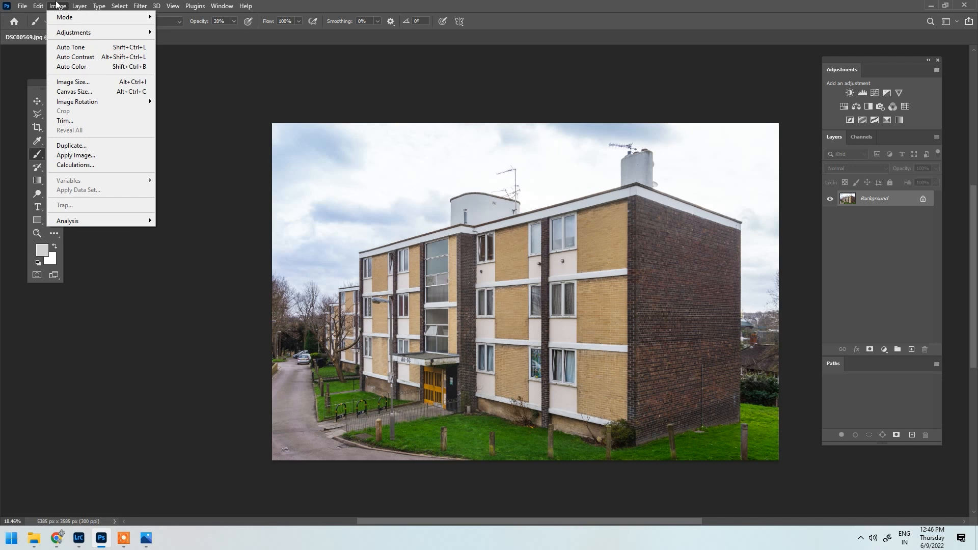
left_click(73, 81)
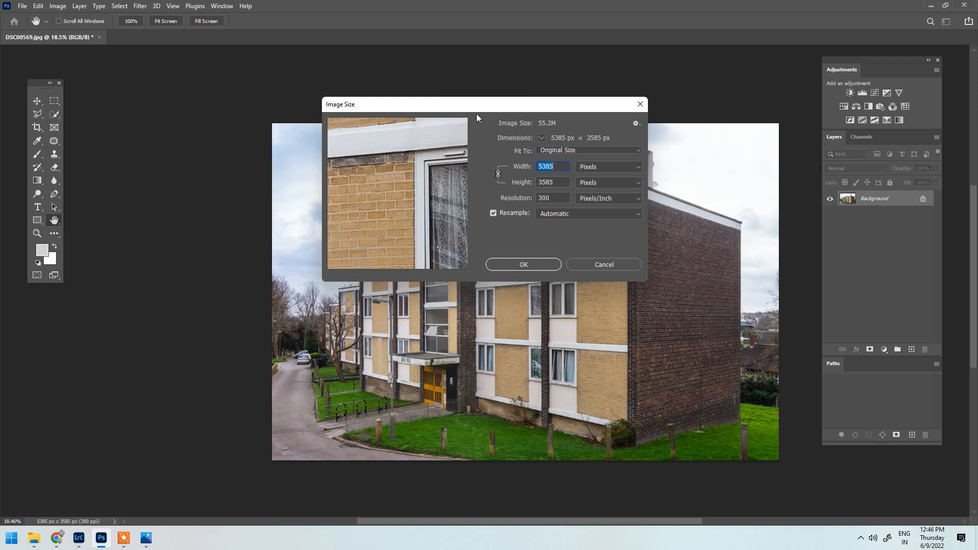
type("2500")
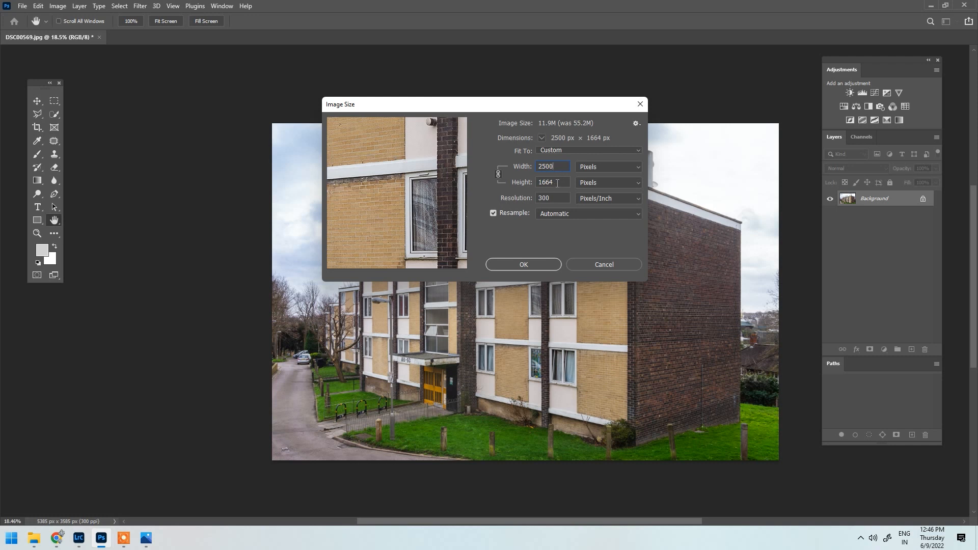
left_click(498, 174)
left_click(561, 182)
key("BackSpace")
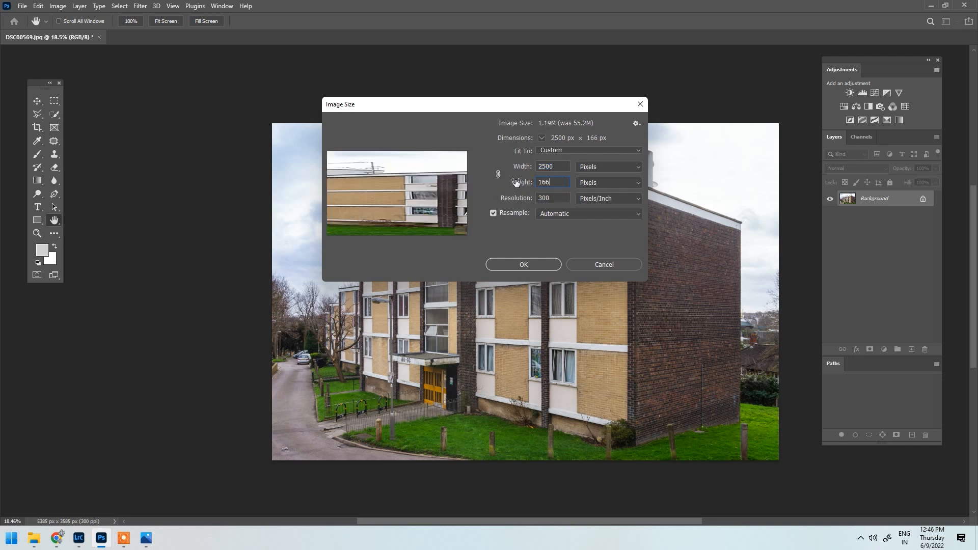
type("7")
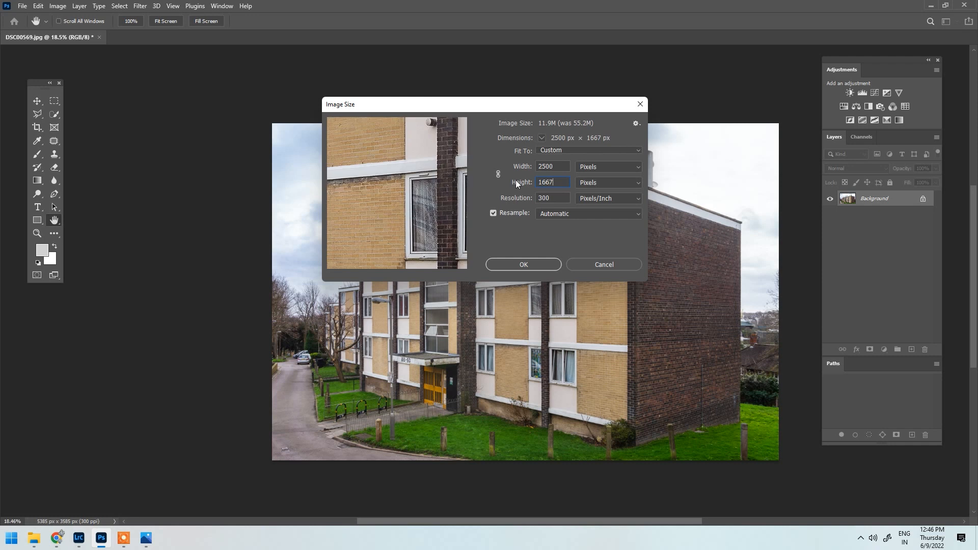
left_click(527, 268)
Save the resized photo as a JPEG at quality 12 (Maximum) with the Baseline ("Standard") format and look over the result.
scroll(359, 222, "up", 5)
left_click_drag(411, 254, 426, 277)
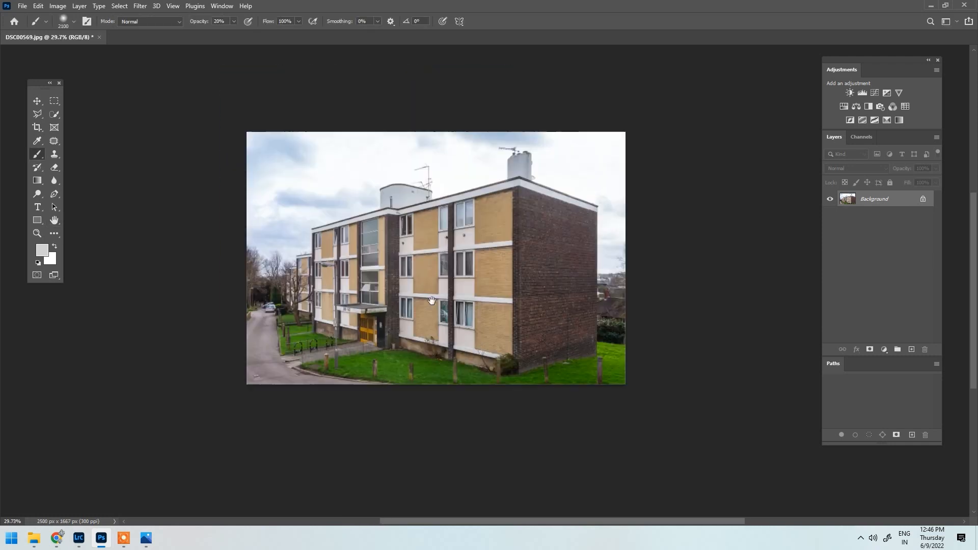
key("ctrl+s")
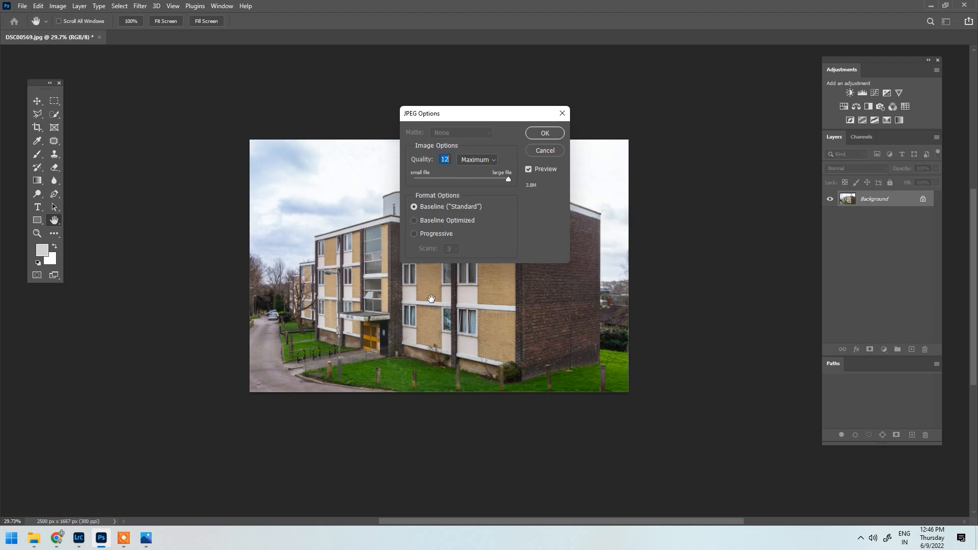
key("Return")
key("b")
scroll(428, 293, "up", 2)
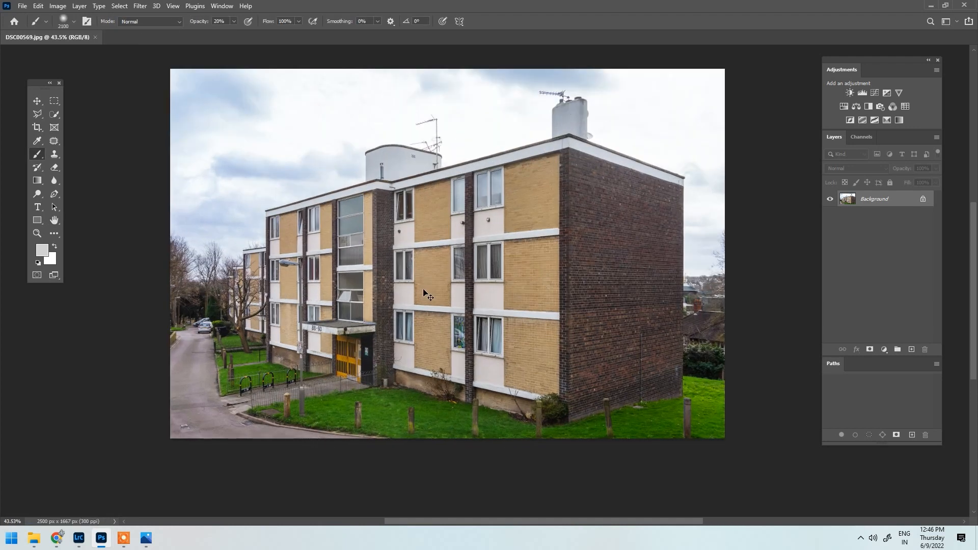
scroll(428, 295, "up", 1)
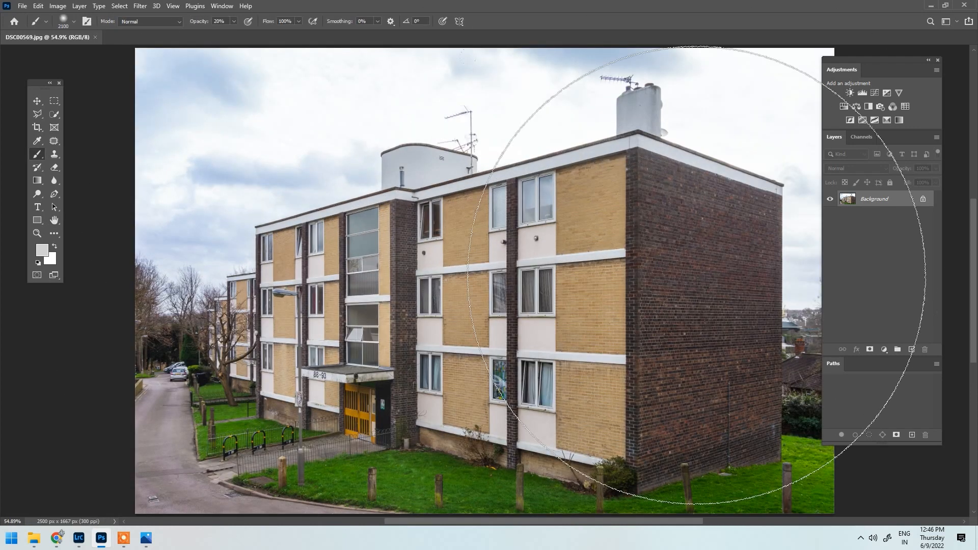
scroll(458, 255, "down", 1)
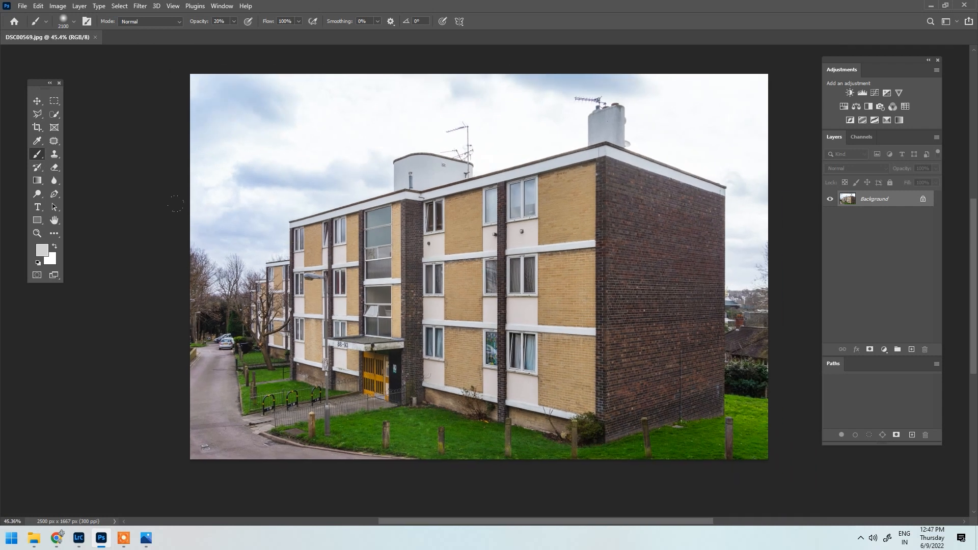